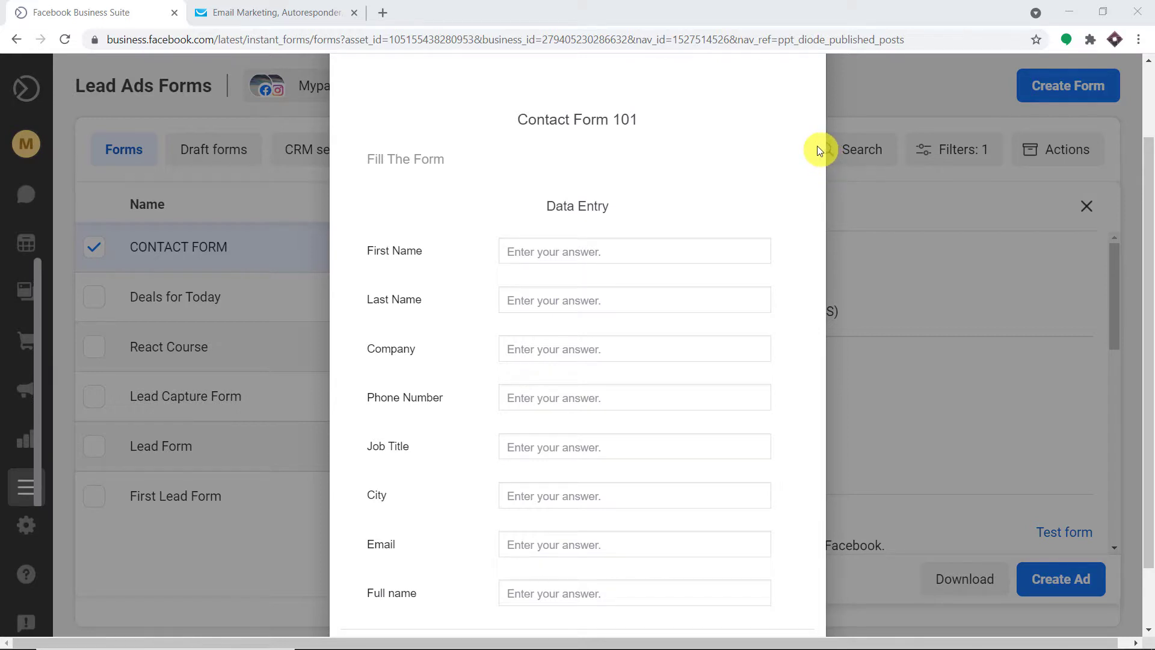
Enter the sample contact's first name, last name, company 'Apple' and phone number in the test form
scroll(610, 238, down, 2)
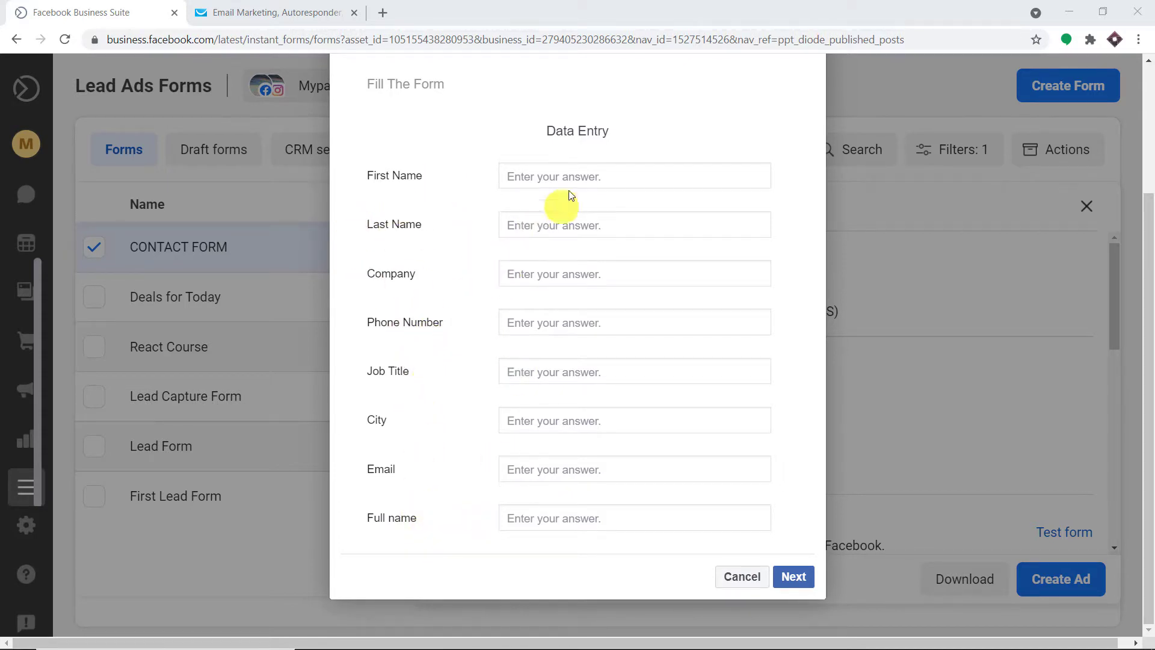
click(605, 175)
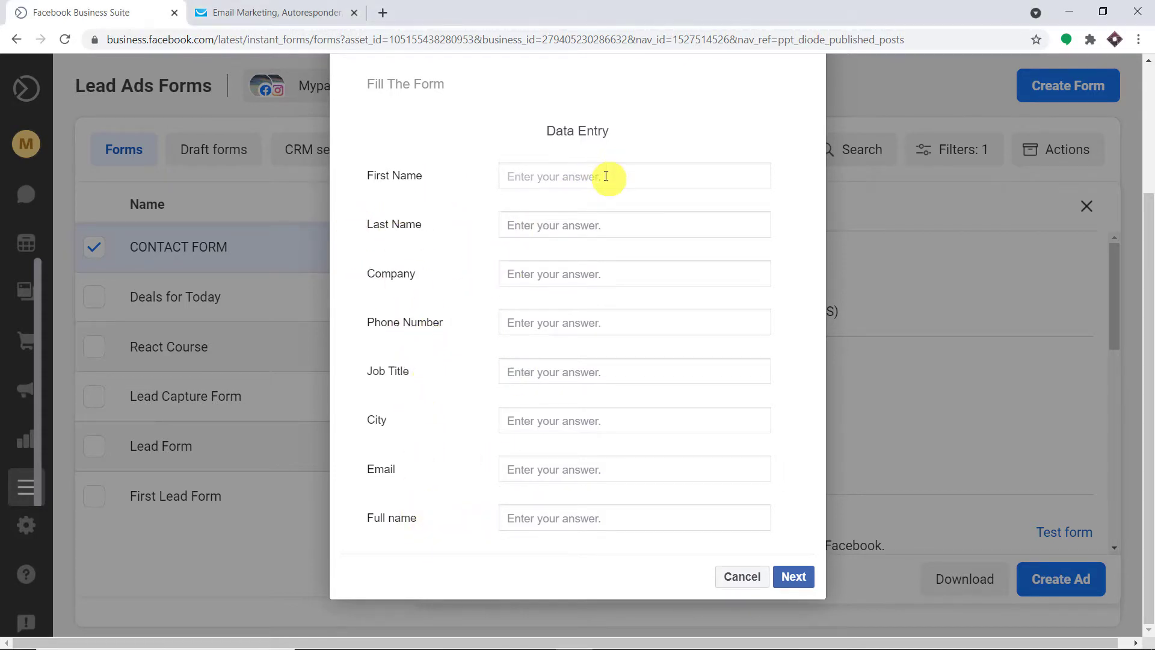
click(572, 238)
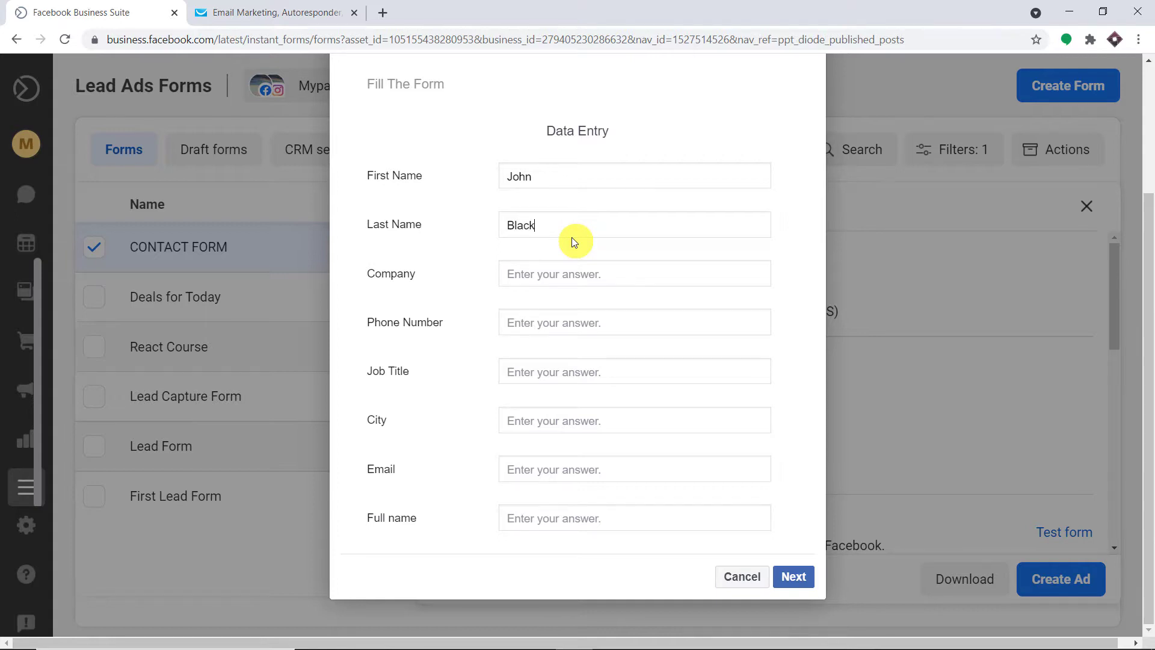
click(565, 277)
text(Apple)
click(561, 325)
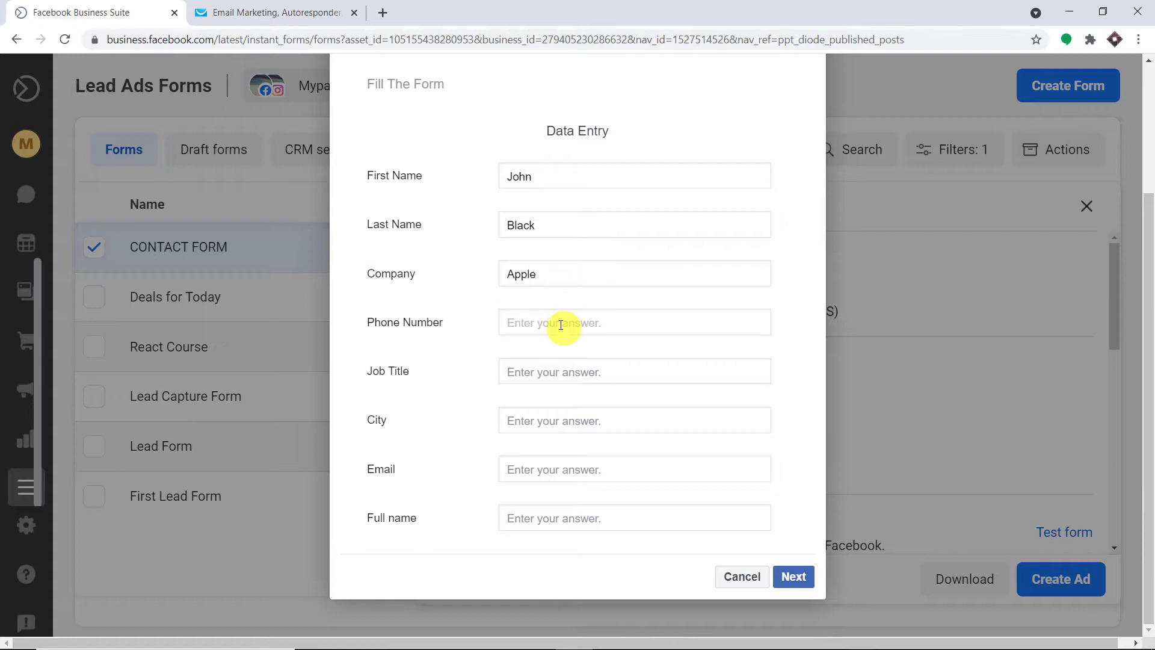
Fill in job title 'Manager', city 'Florida', the contact's e-mail and full name, then continue
click(545, 377)
text(Manager)
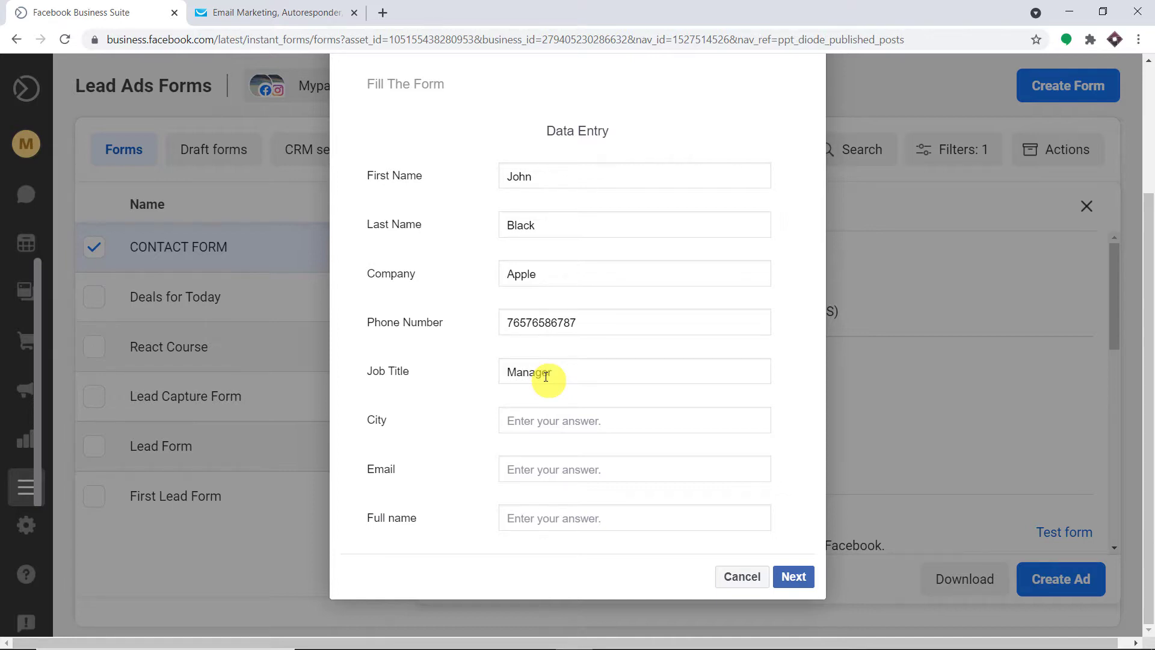
click(545, 416)
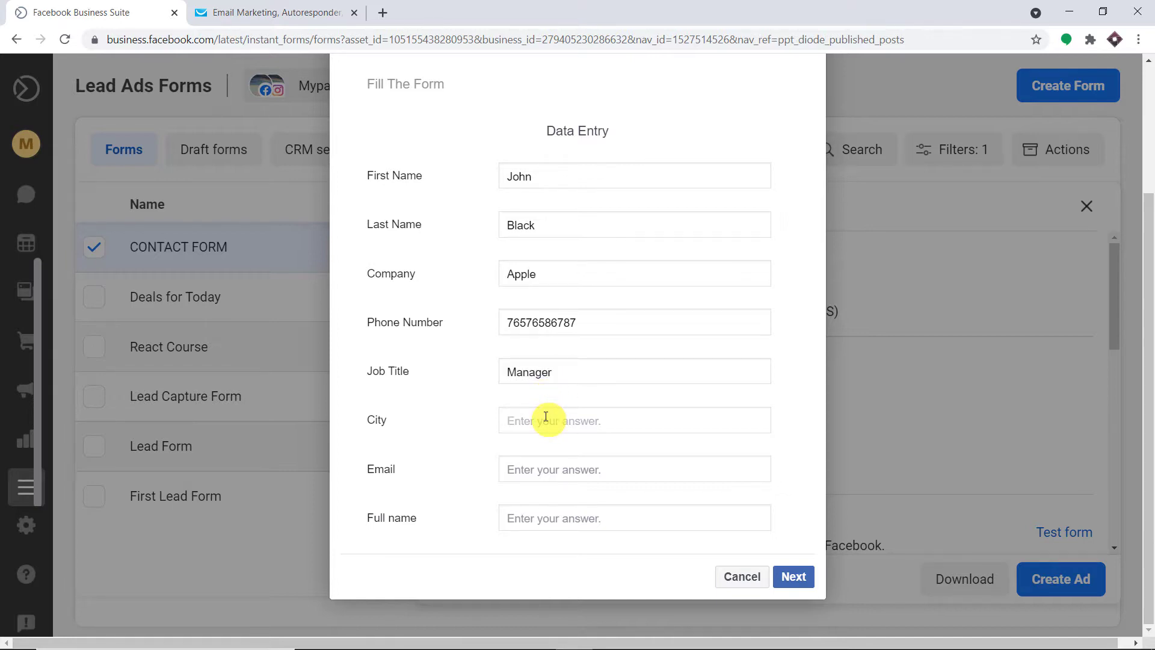
text(Florida)
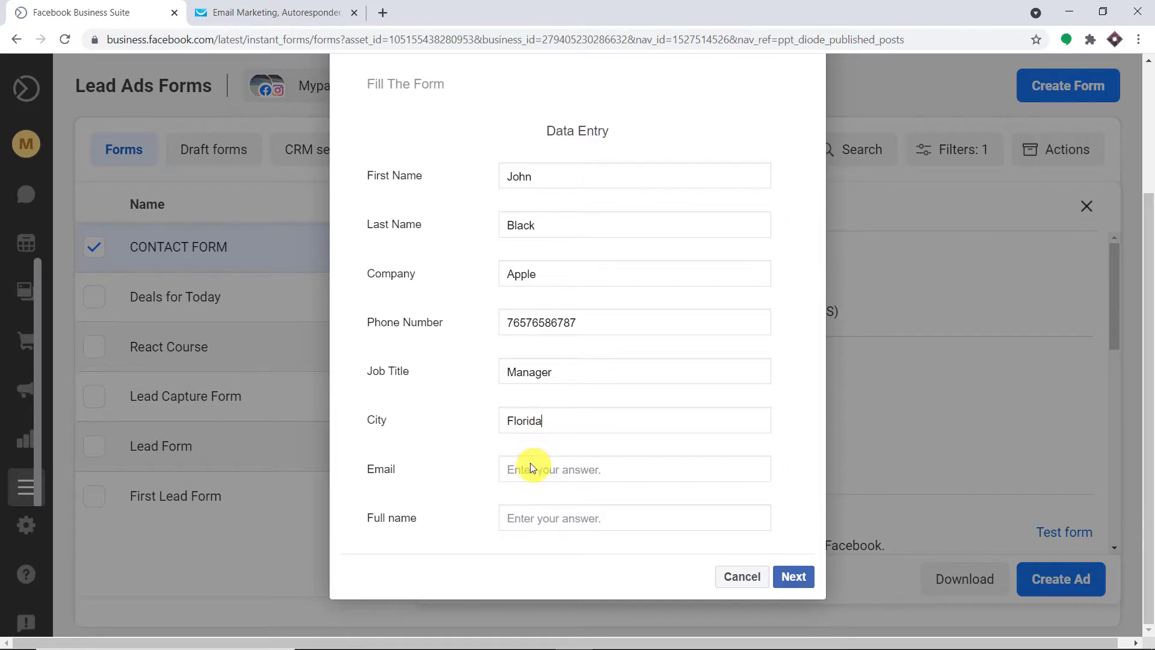
click(534, 469)
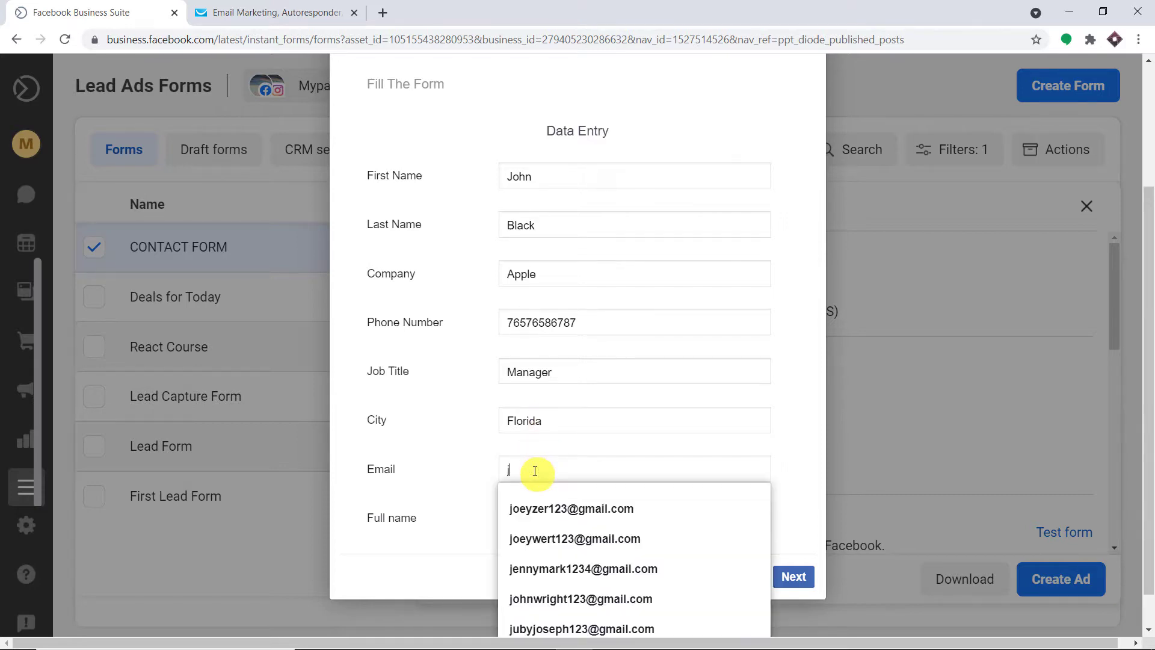
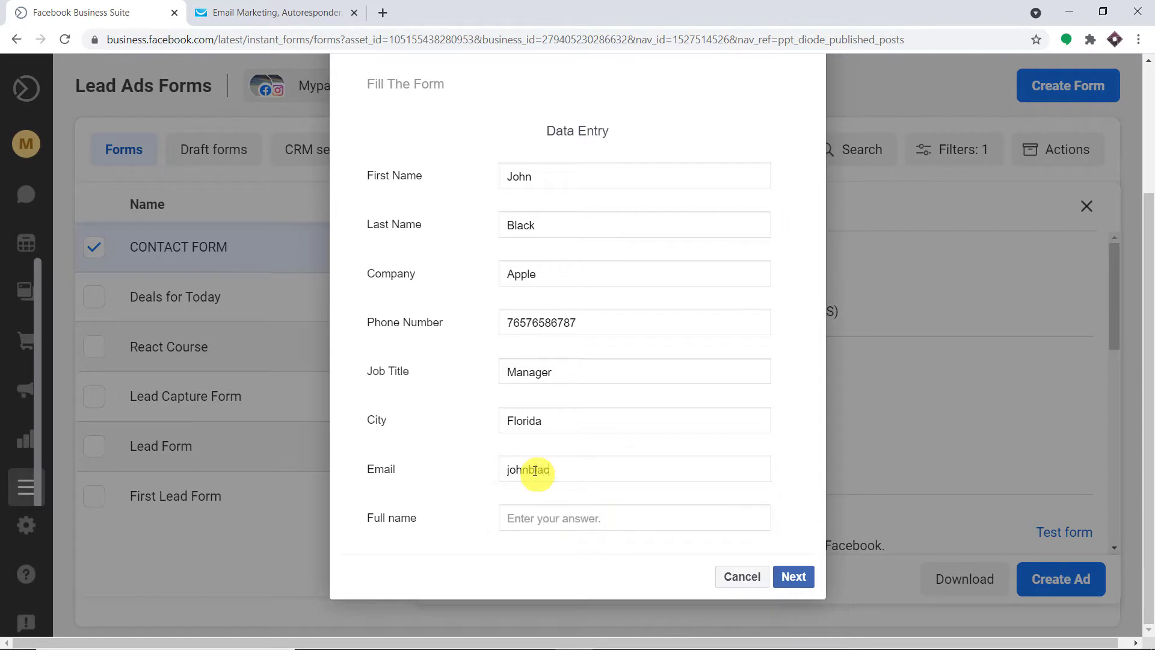
click(542, 516)
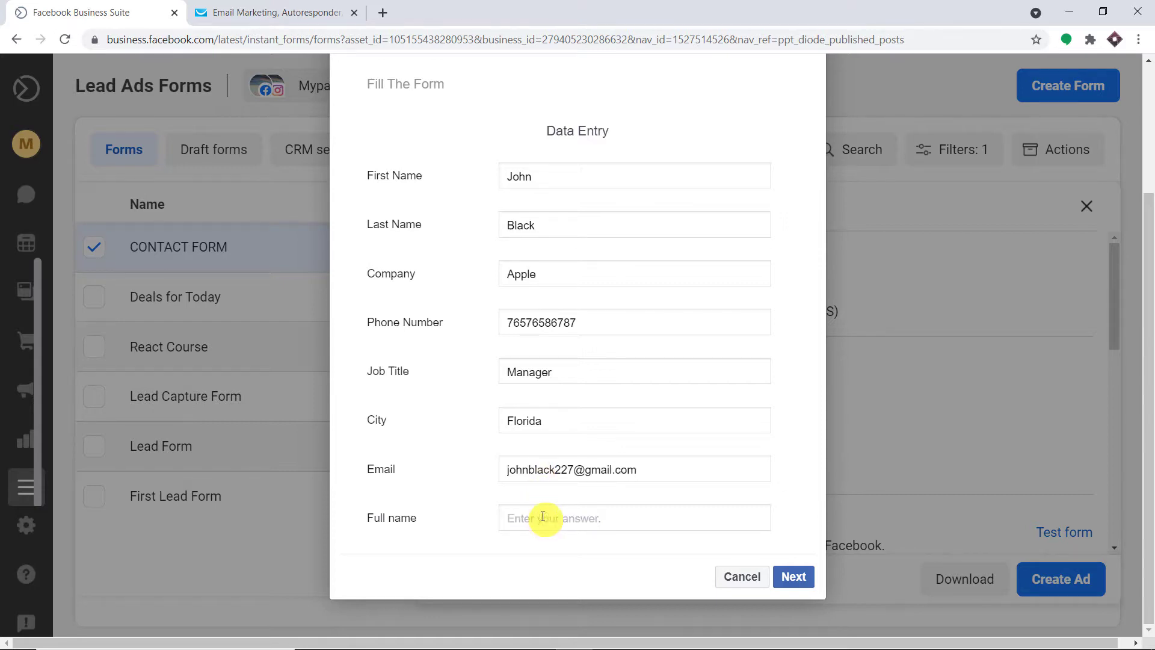
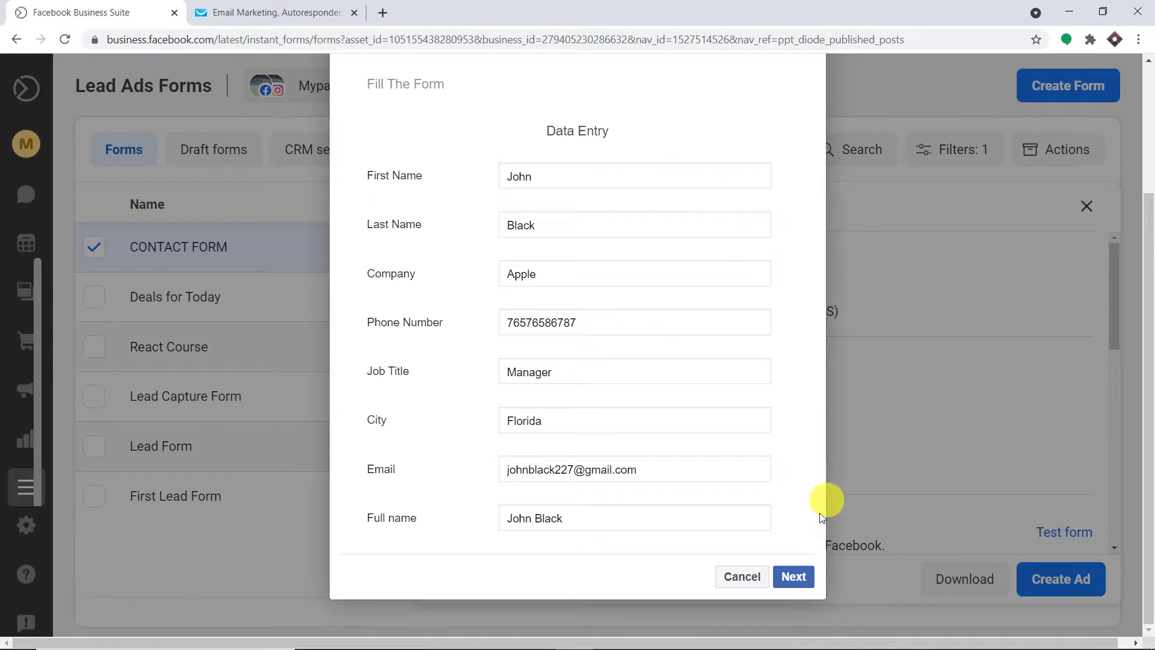
click(795, 577)
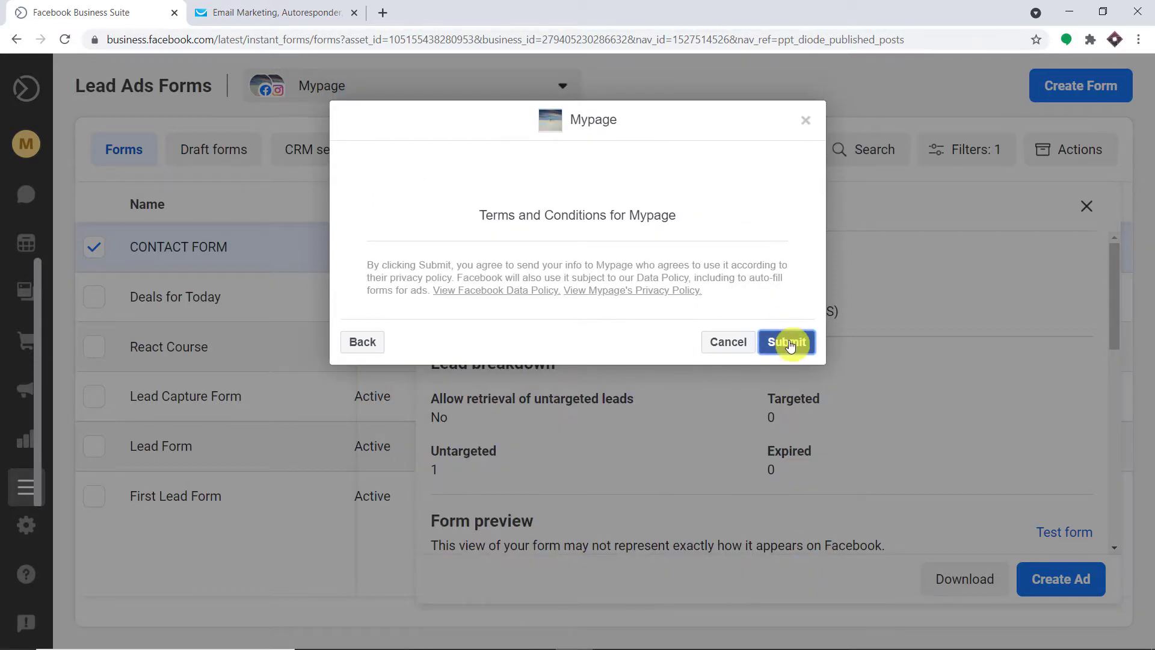
Submit the test lead and switch to the GetResponse contacts tab
click(789, 343)
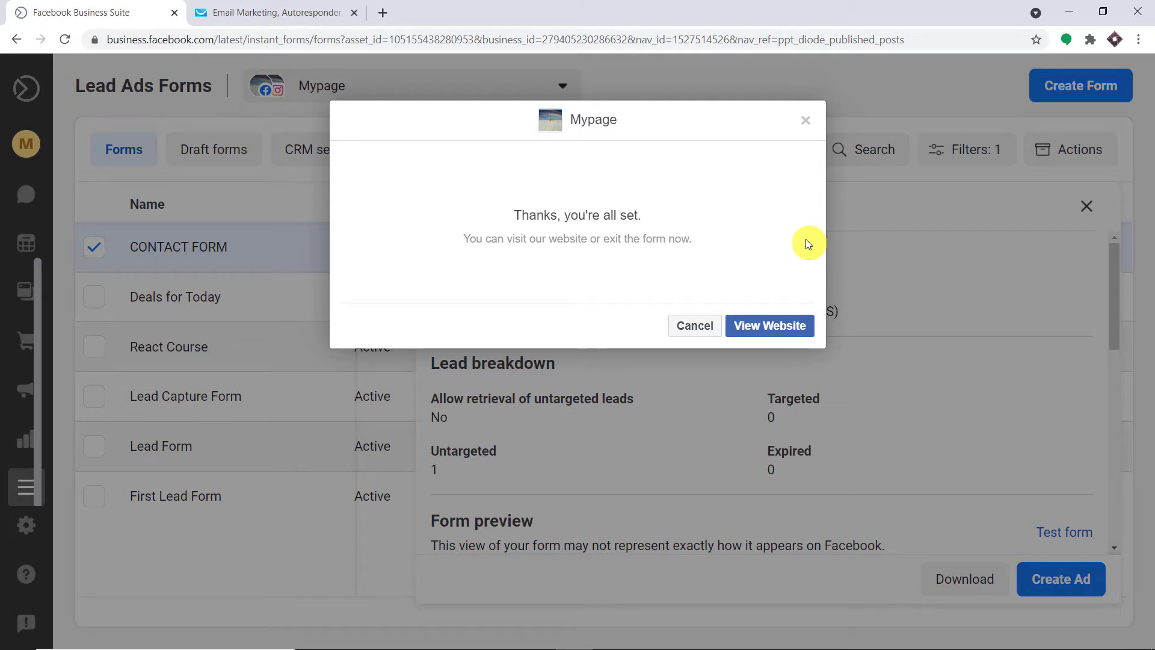
click(312, 8)
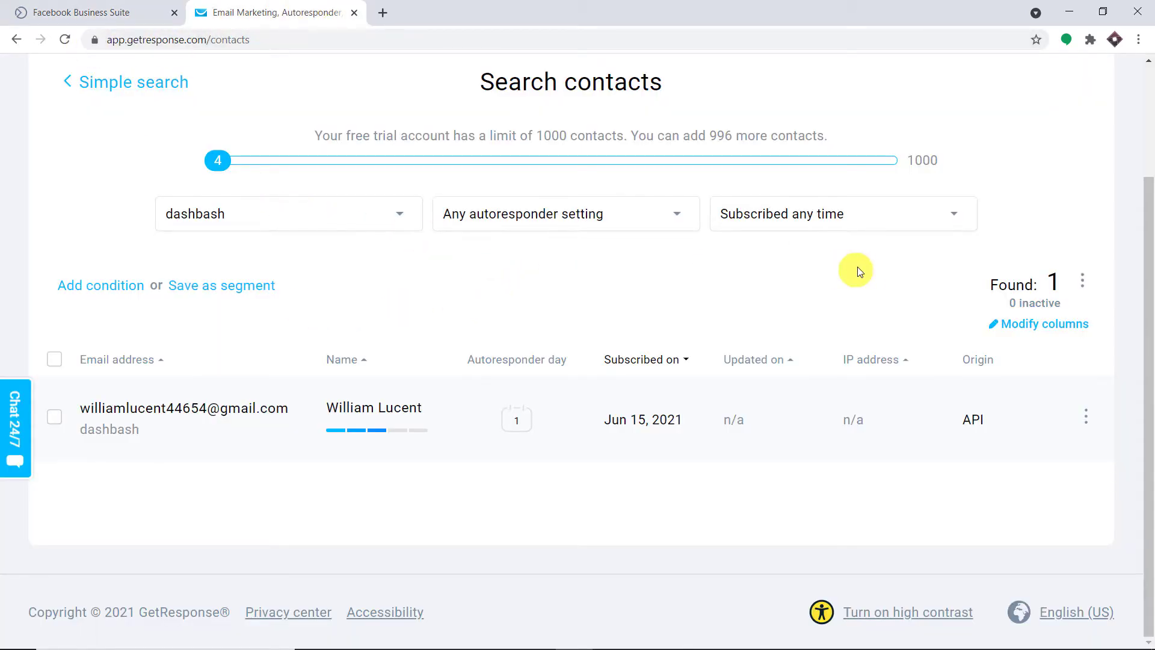
Reload the GetResponse contacts list and open the newly added test contact
click(66, 38)
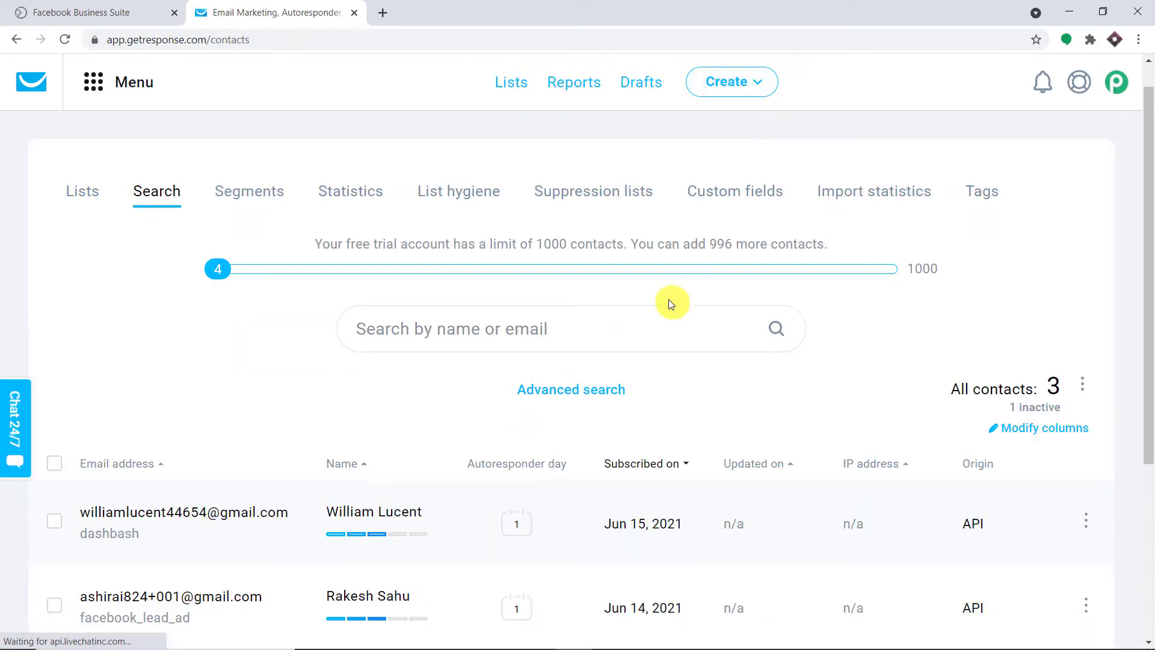
scroll(669, 300, down, 4)
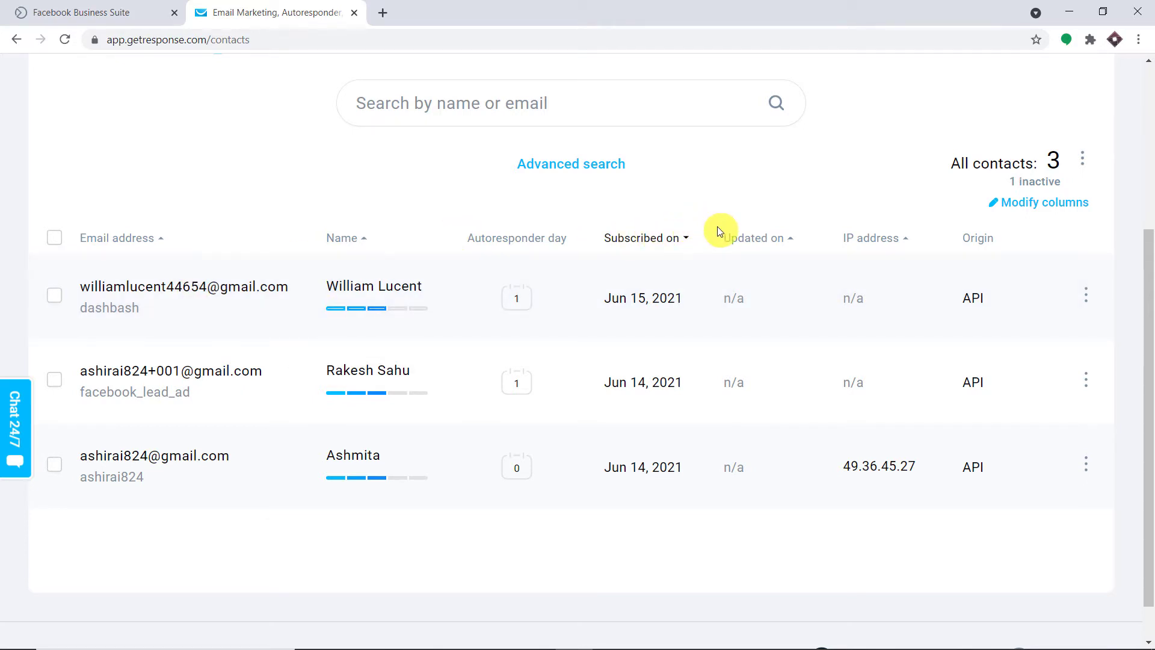
scroll(719, 231, up, 1)
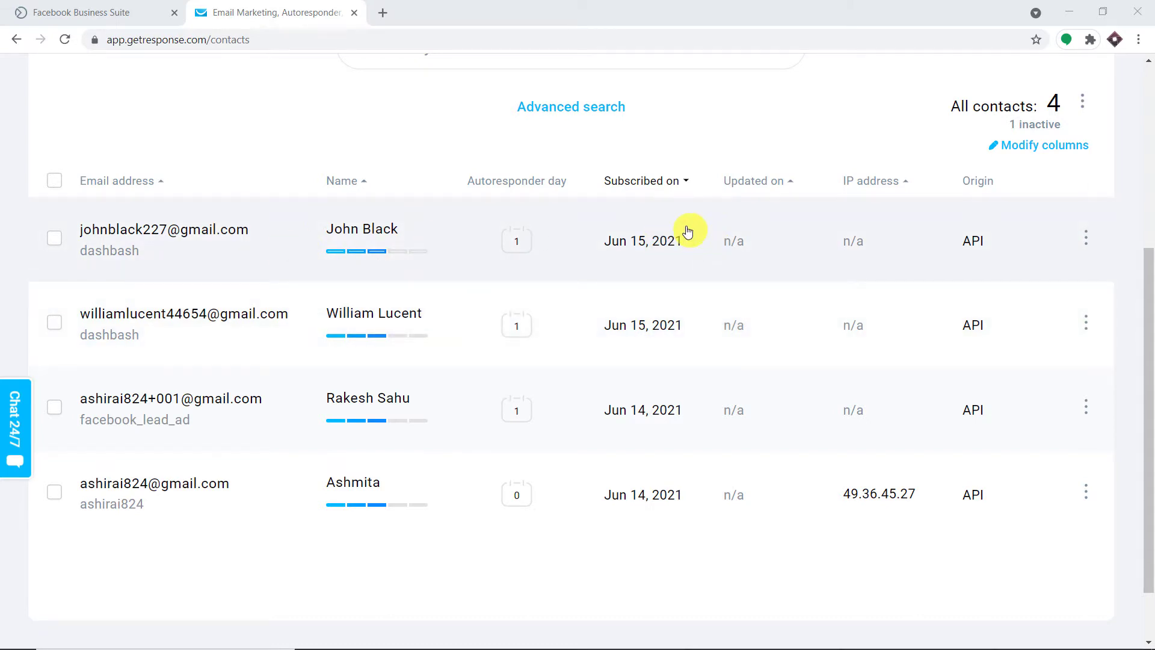
click(234, 230)
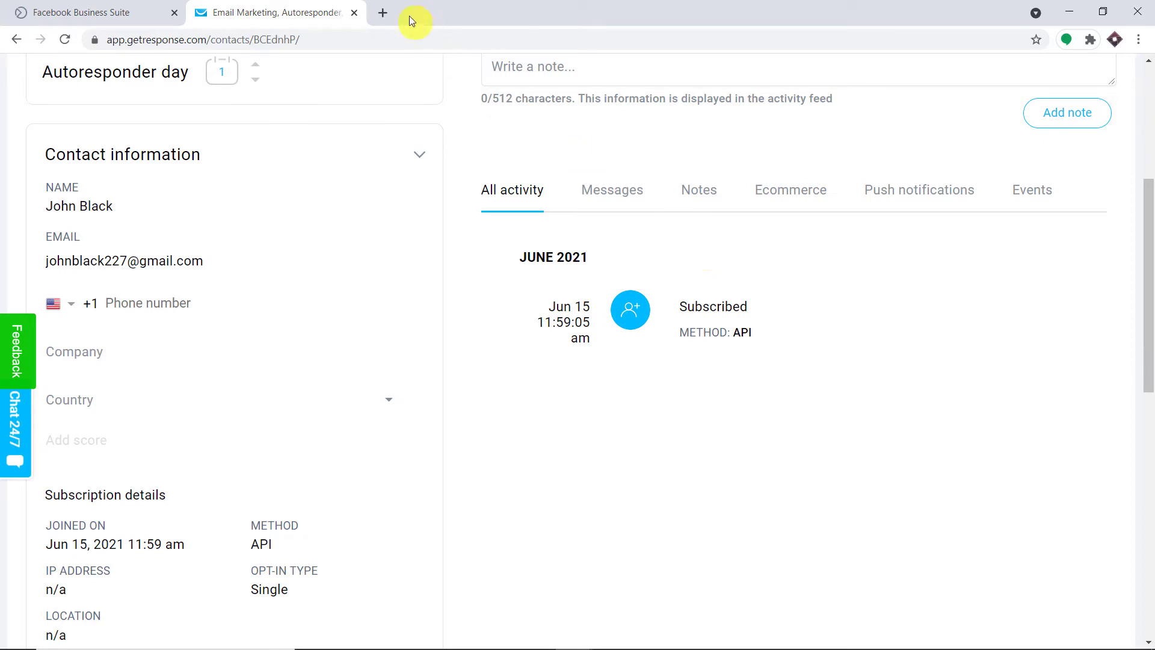
Open a new browser tab and begin entering the Pabbly address
click(382, 13)
text(p)
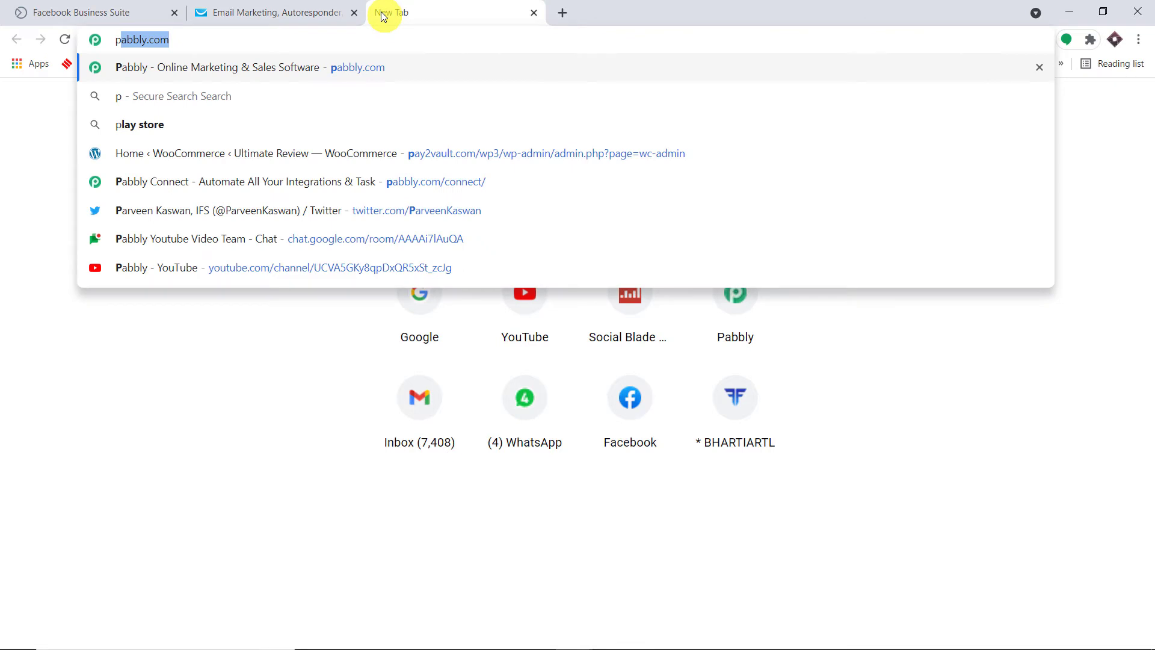
Load pabbly.com, go to the Connect product, sign in, and launch the Connect app
key(Return)
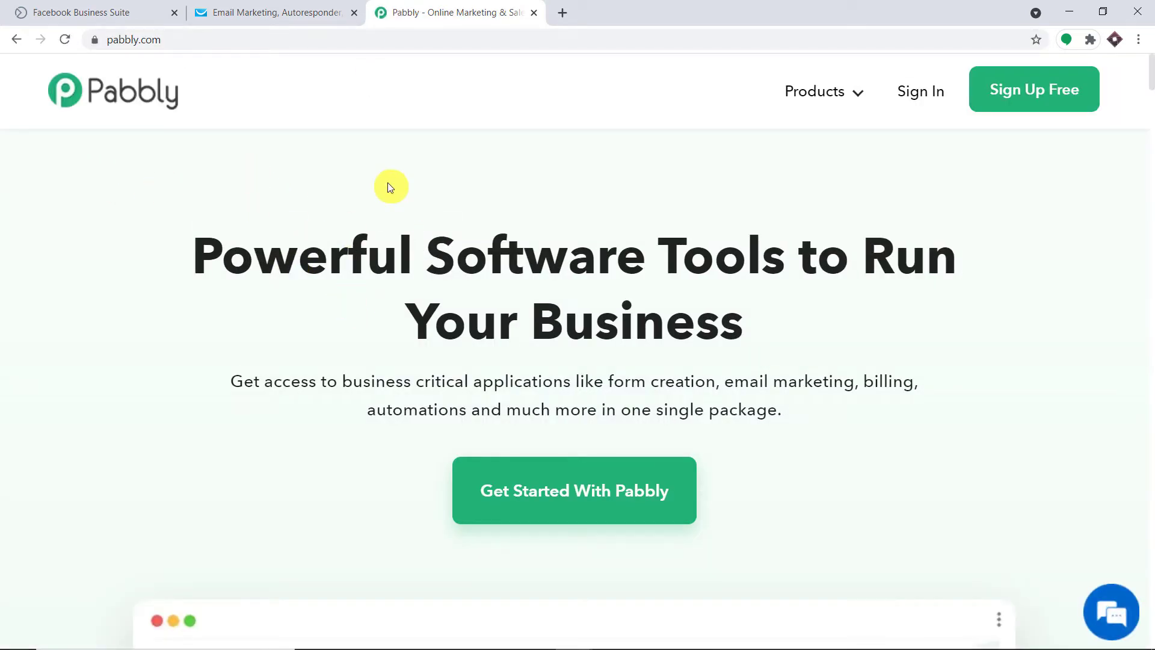
mouse_move(839, 92)
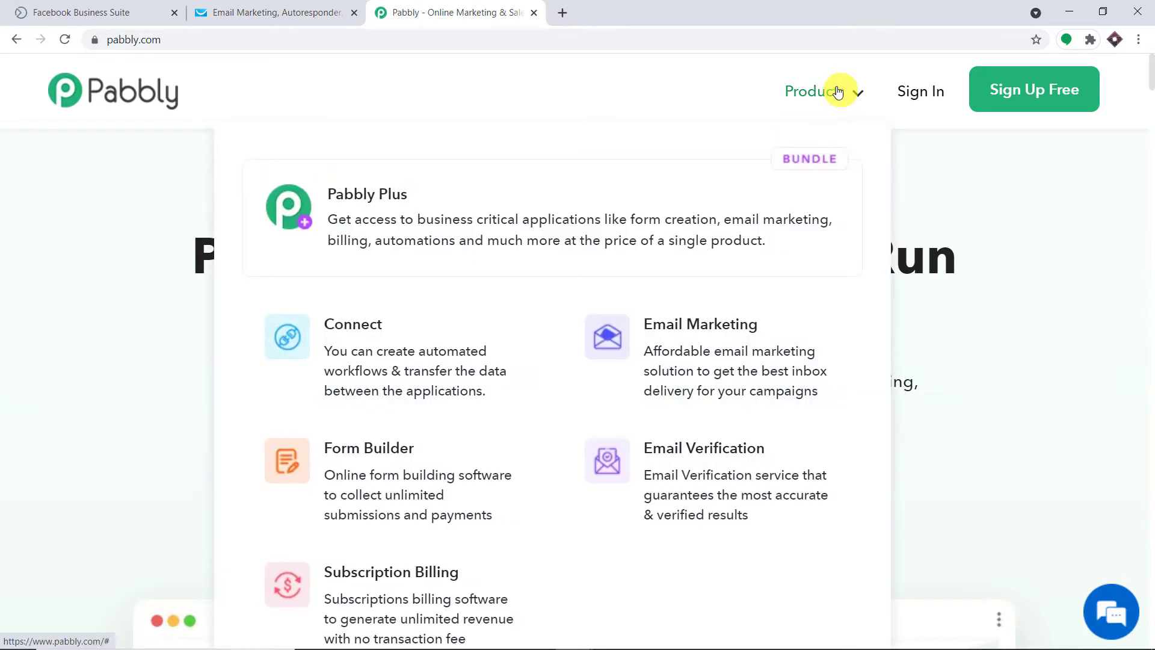
click(370, 340)
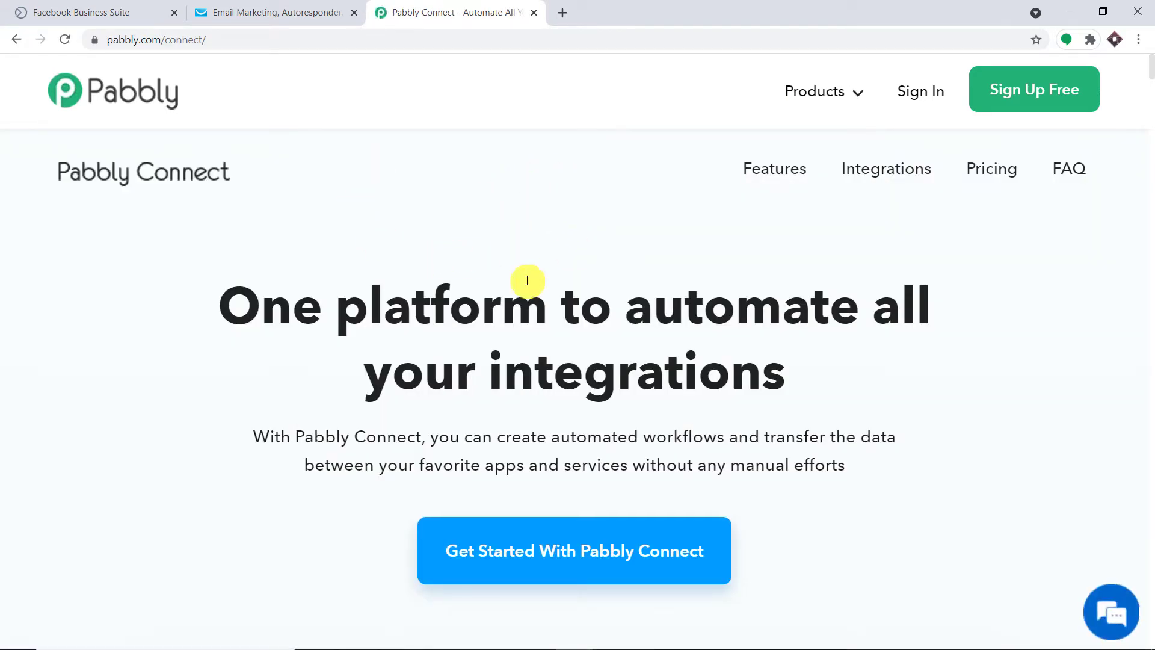
click(918, 94)
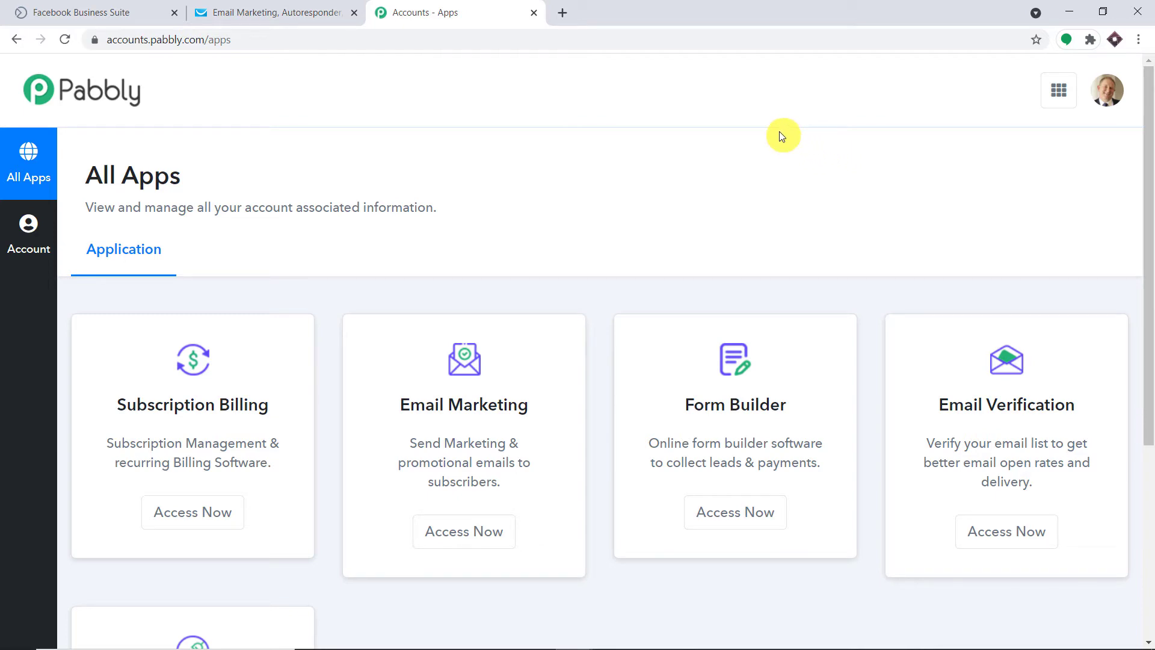
scroll(601, 151, down, 5)
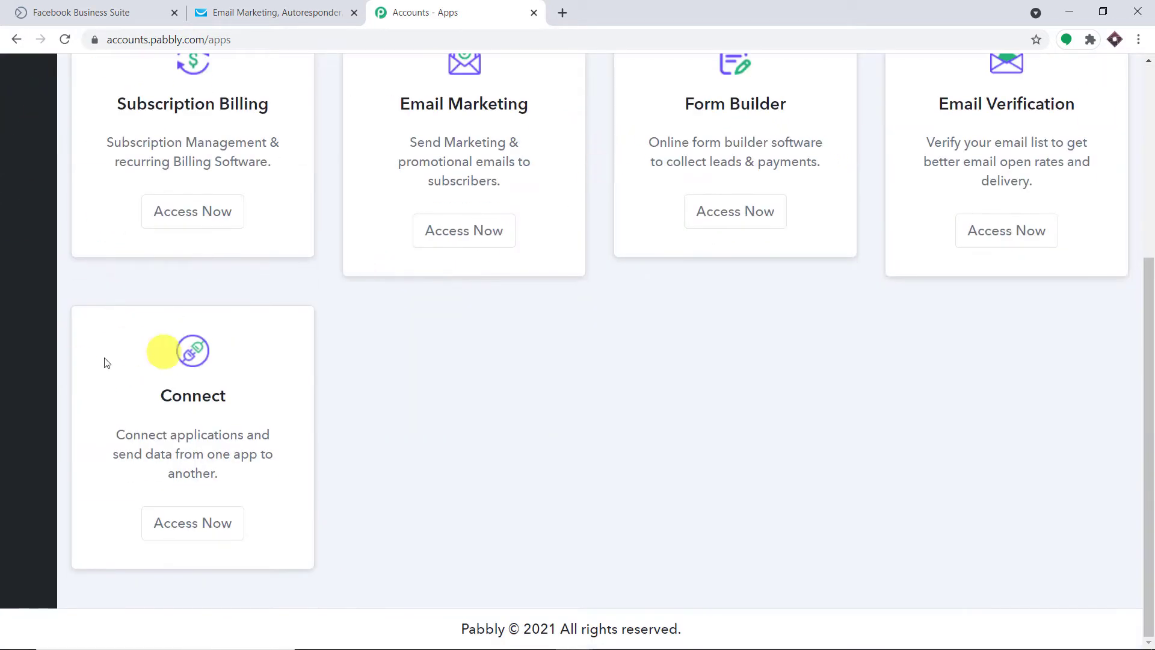
click(232, 520)
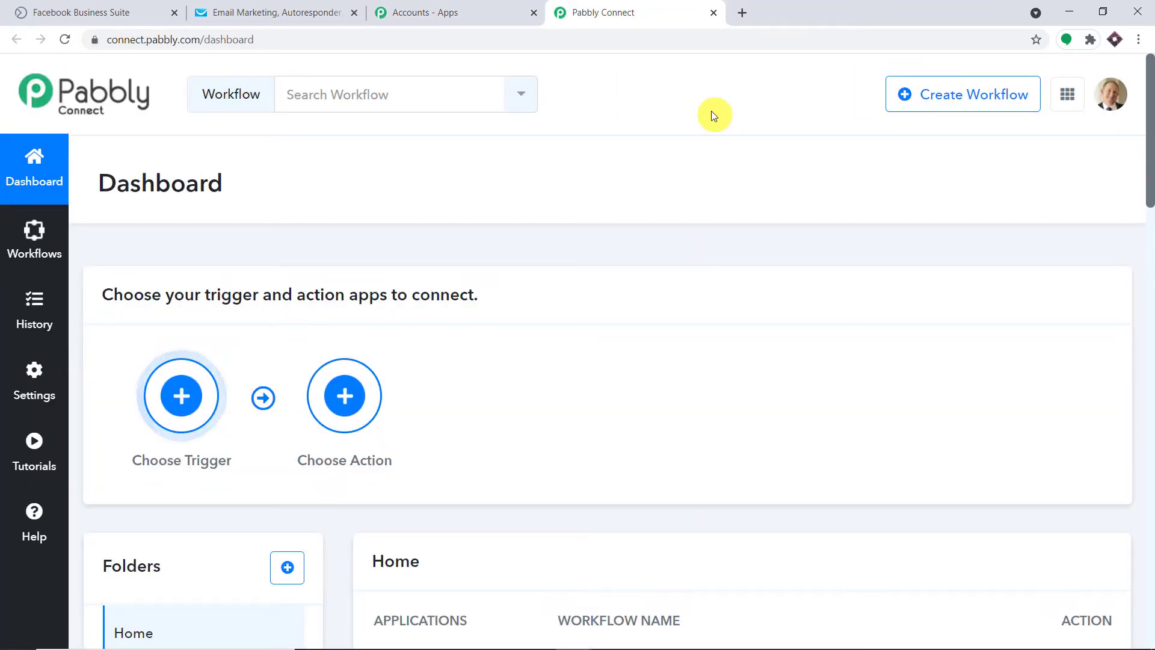
Create a new workflow named 'Facebook to GetResponse'
click(931, 100)
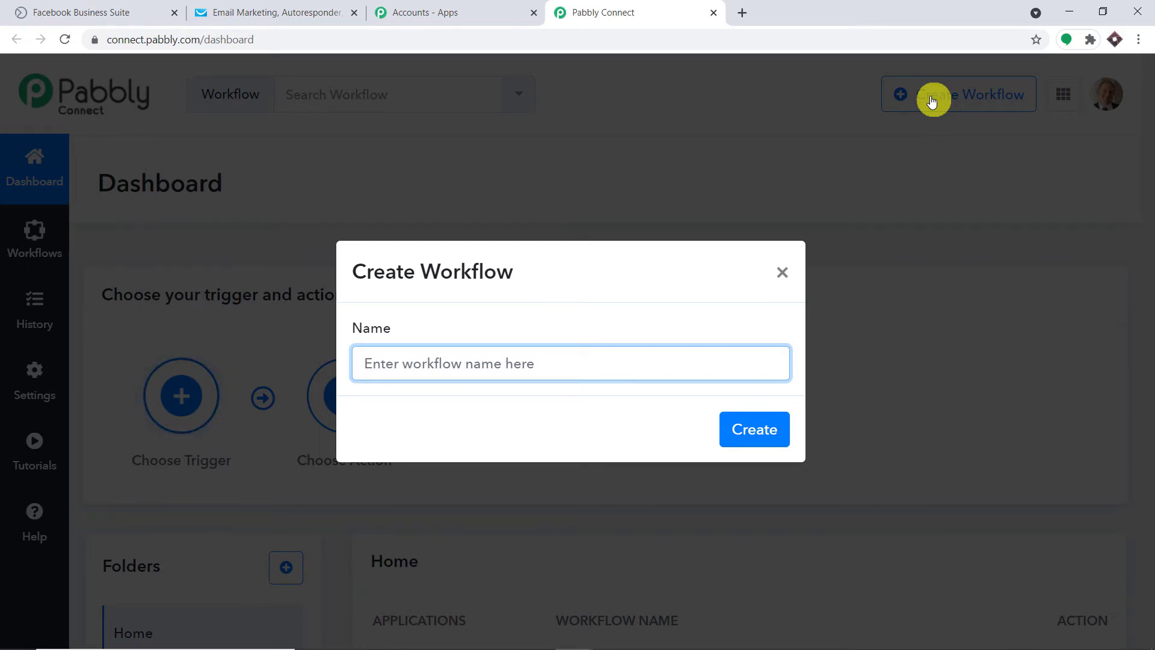
text(Facebook )
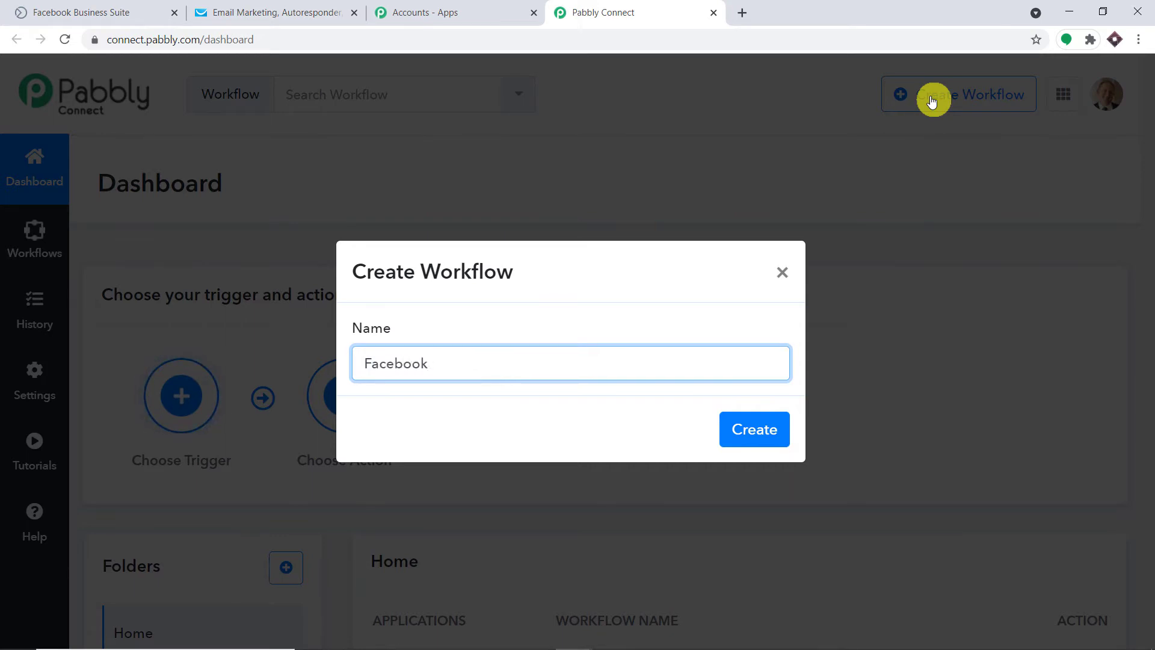
text(to GetResponse)
click(761, 421)
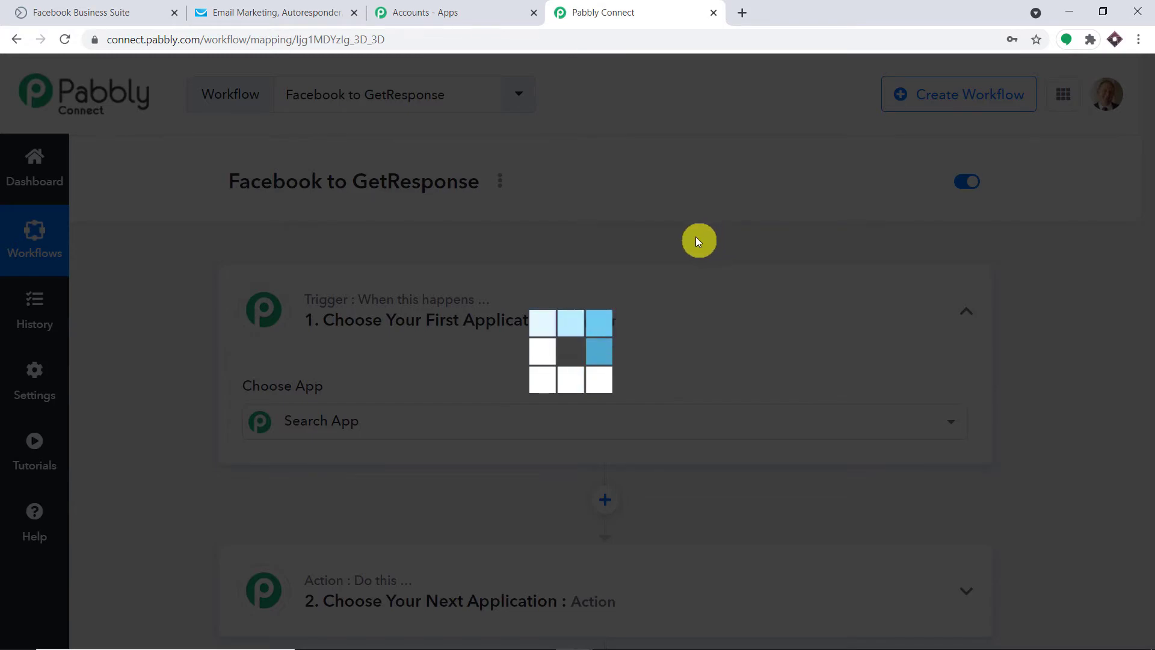
Pick Facebook Lead Ads with the New Lead event as the trigger, then open Help
scroll(698, 241, down, 5)
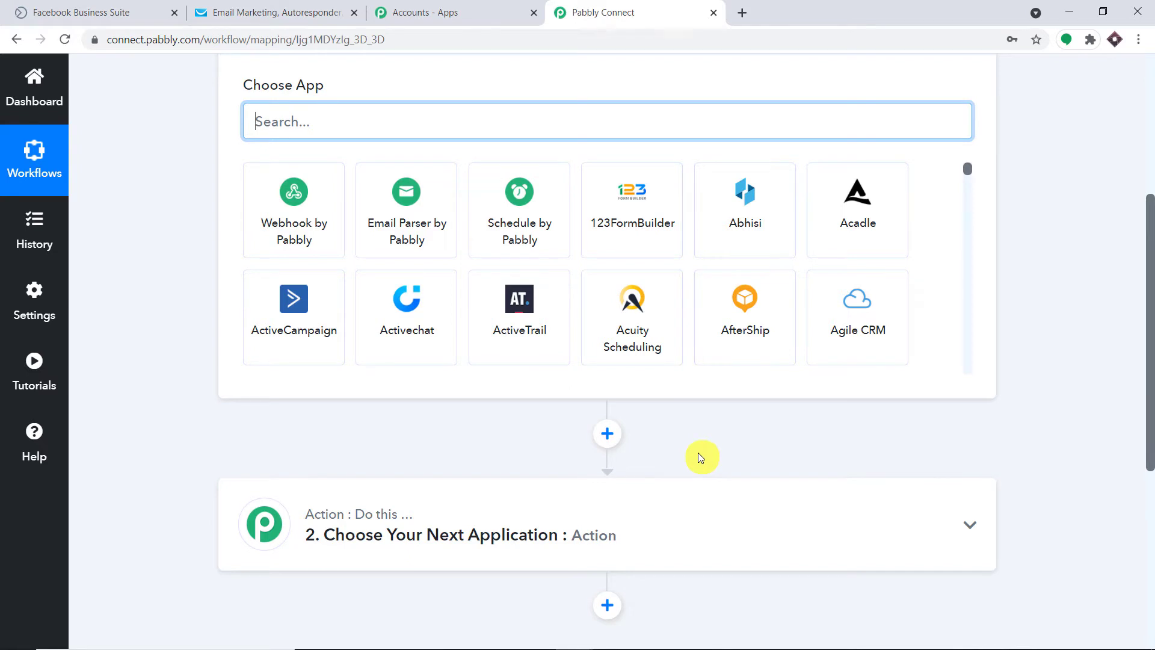
scroll(532, 291, up, 1)
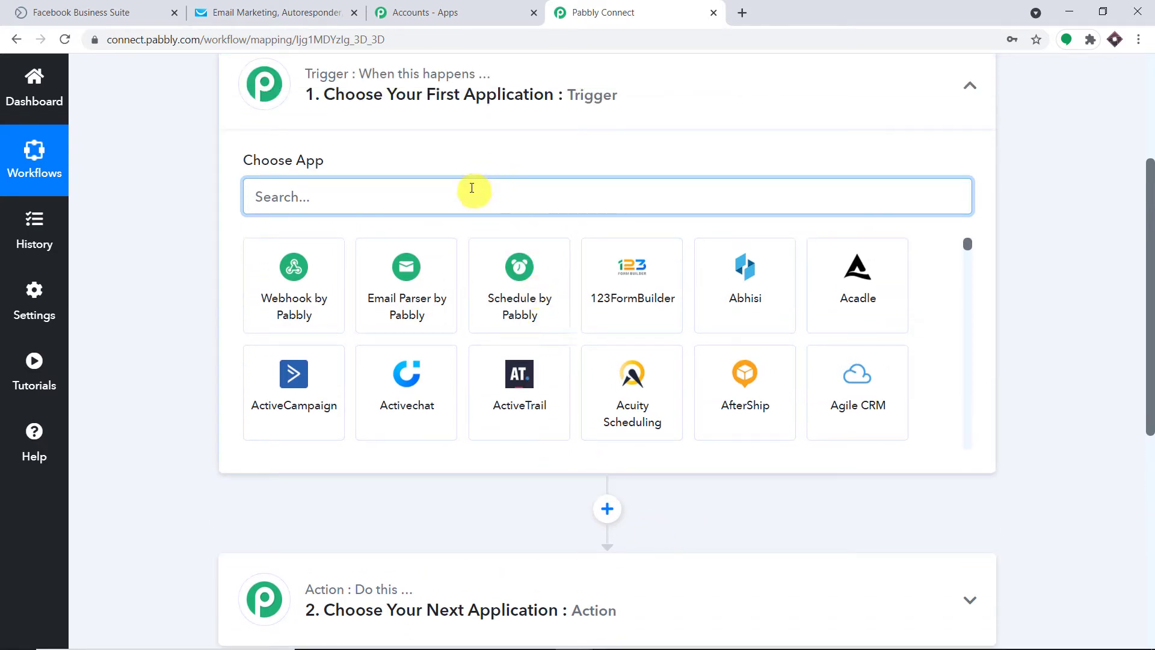
text(fac)
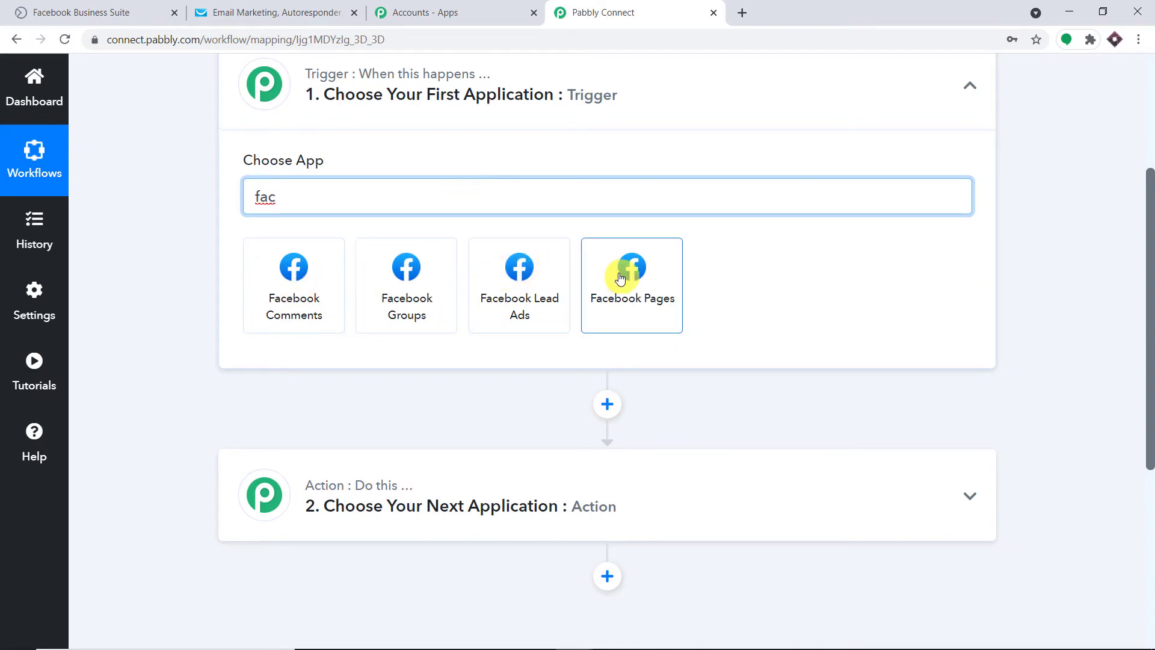
click(522, 276)
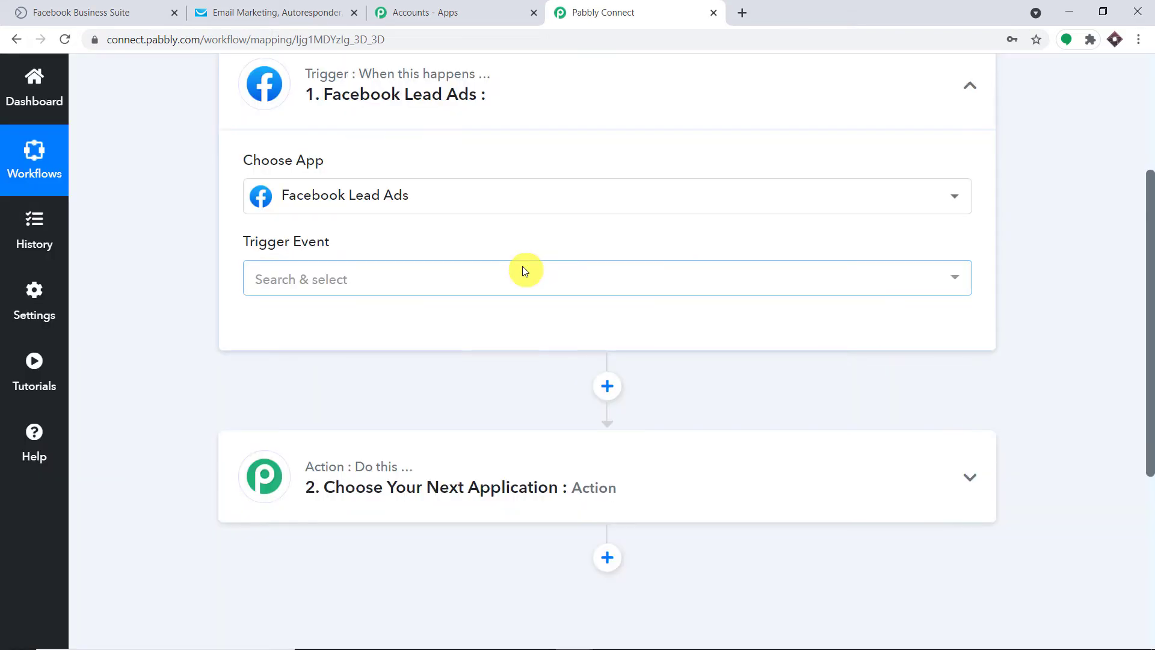
click(388, 287)
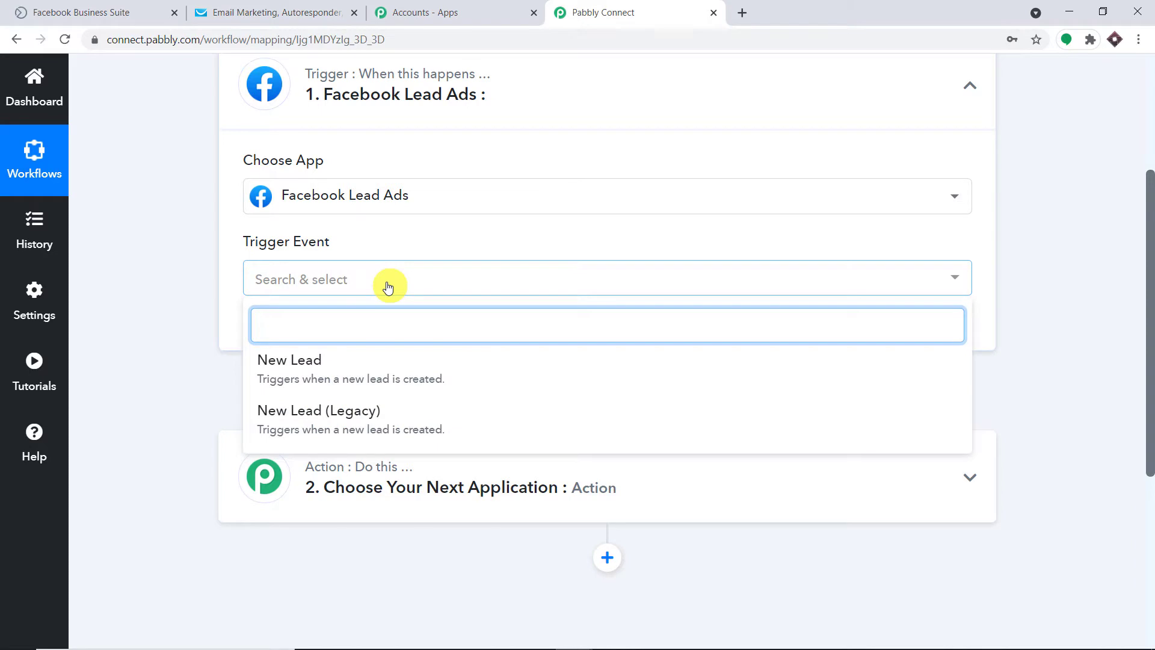
click(369, 371)
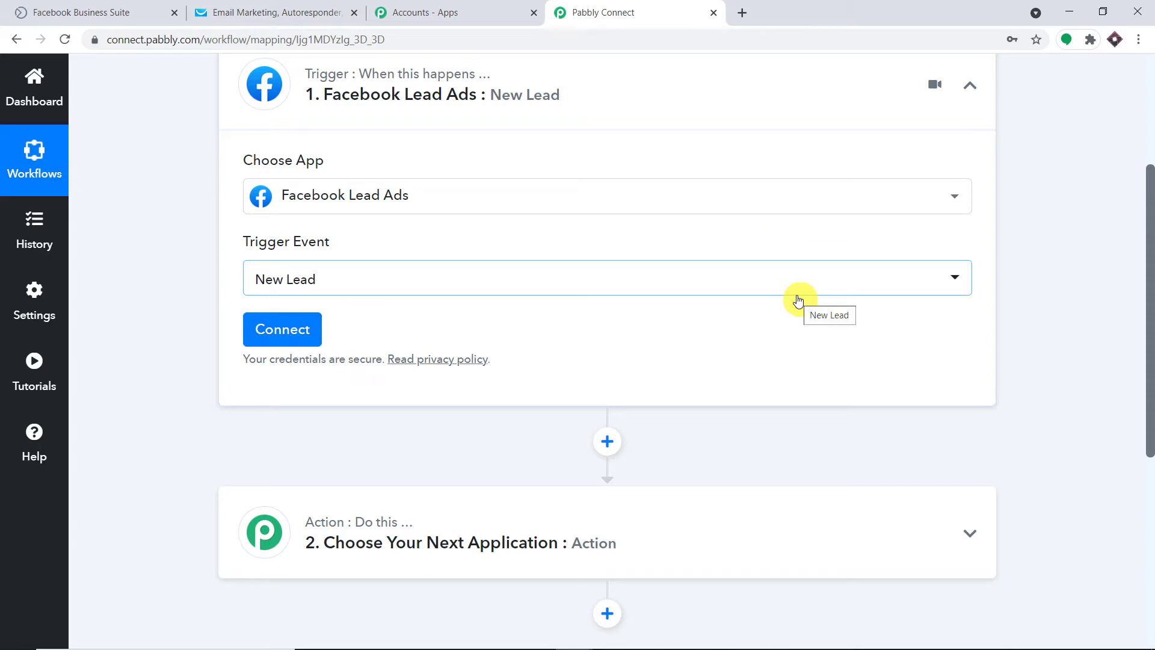
click(440, 280)
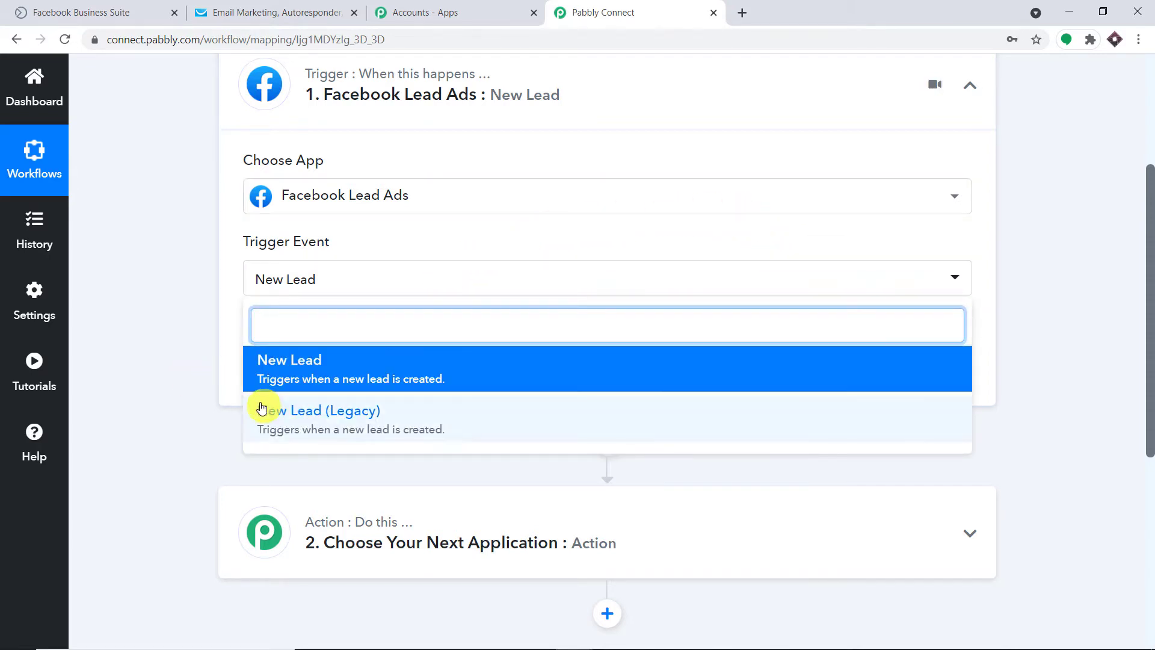
click(845, 237)
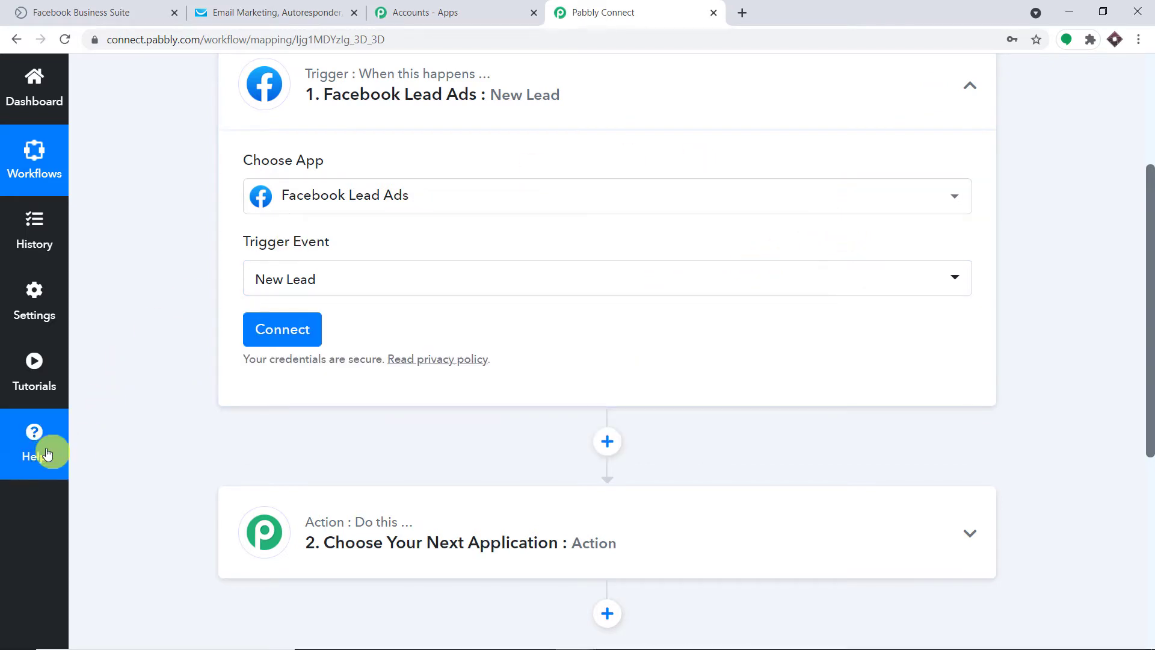
click(47, 453)
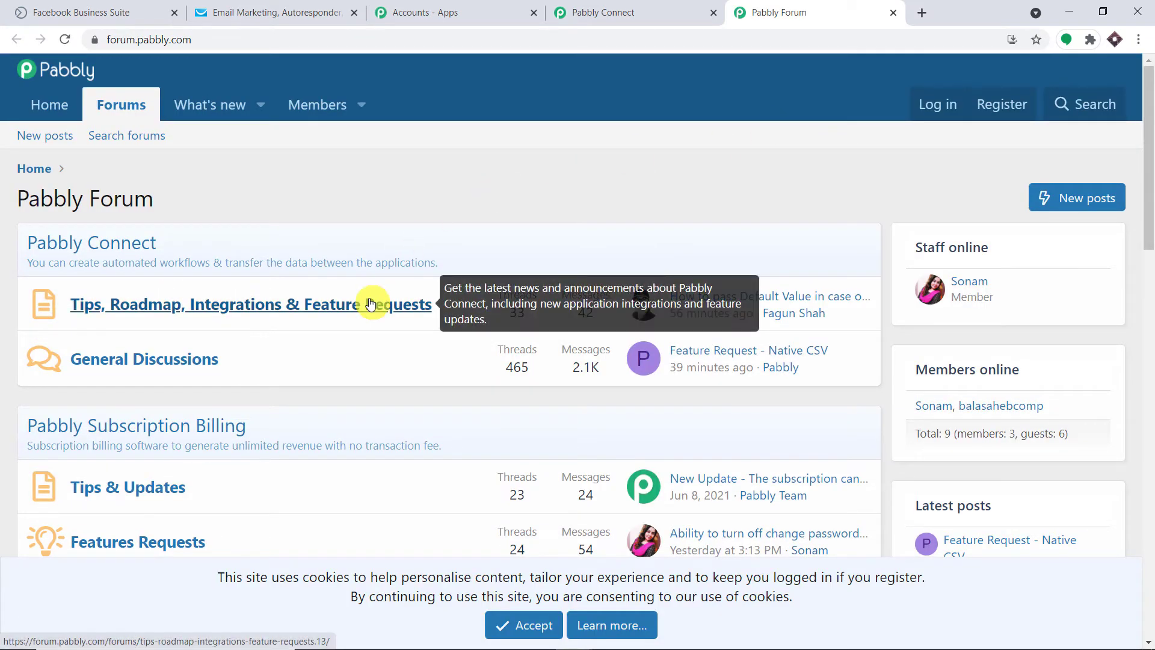
Close the forum tab and authorize a Facebook Lead Ads connection for the trigger
click(893, 12)
scroll(667, 174, up, 1)
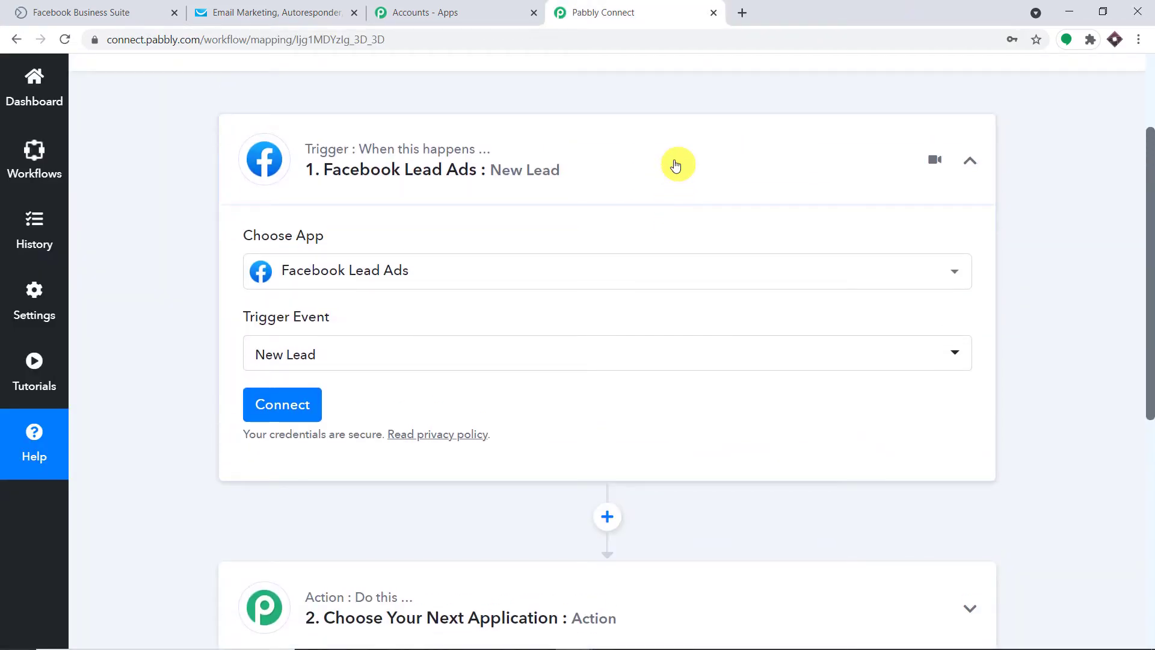
click(295, 408)
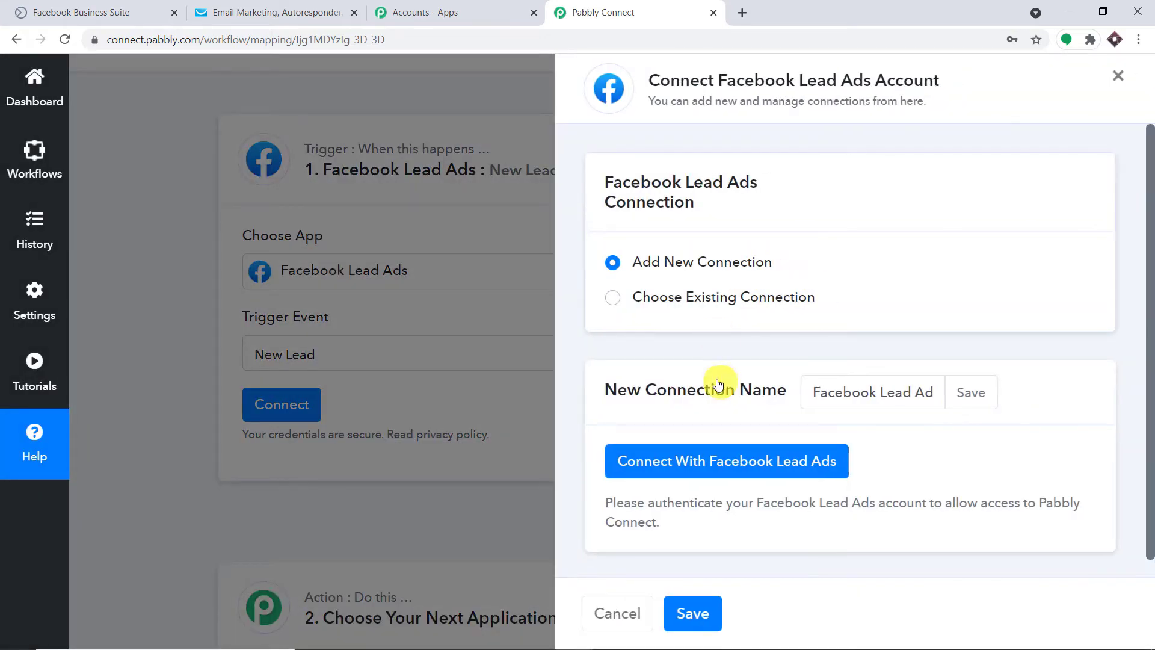
click(697, 462)
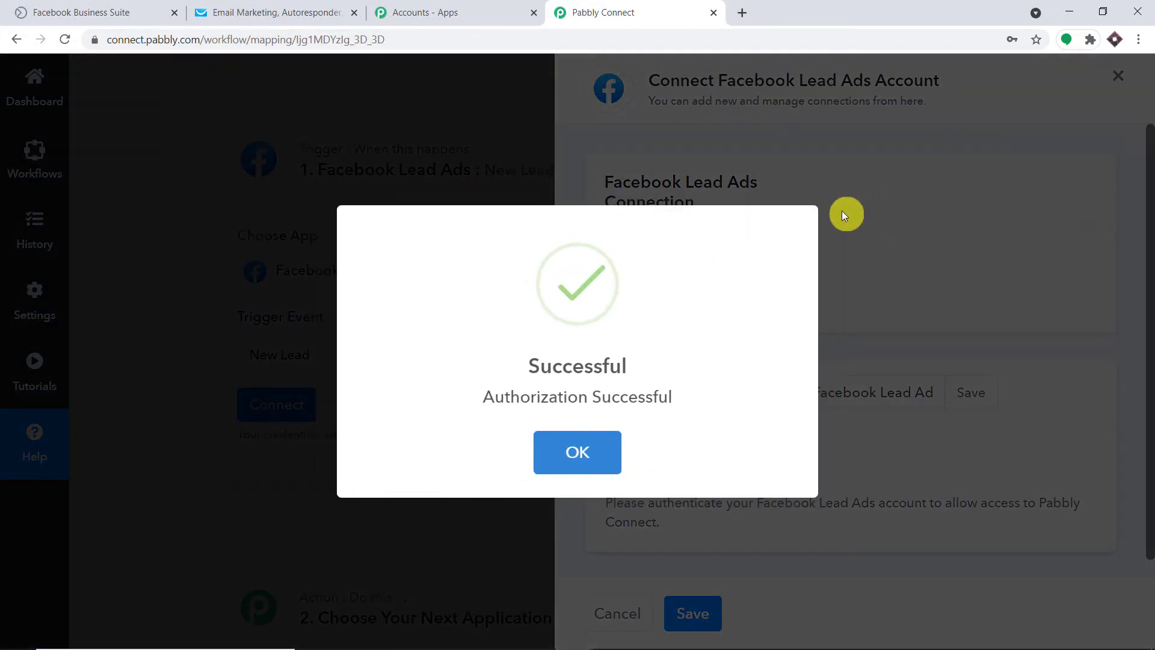
scroll(738, 284, down, 5)
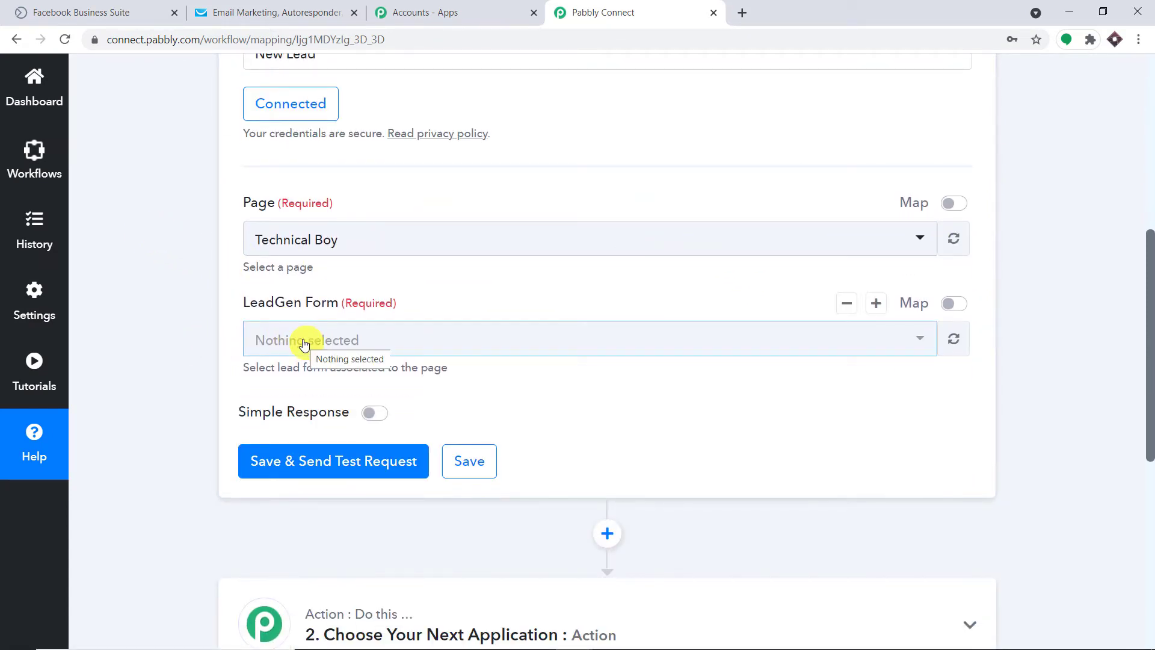
Open the LifeTime Deals Facebook group (facebook.com/groups/formget.deals) in a new tab
click(742, 12)
text(fa)
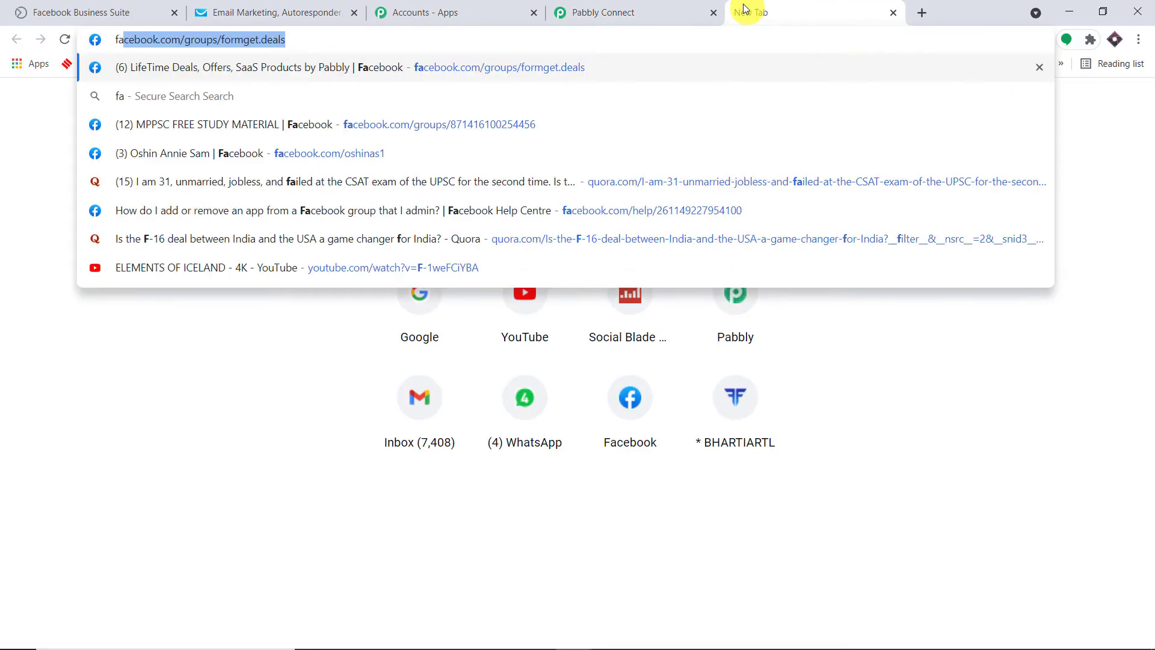
click(576, 67)
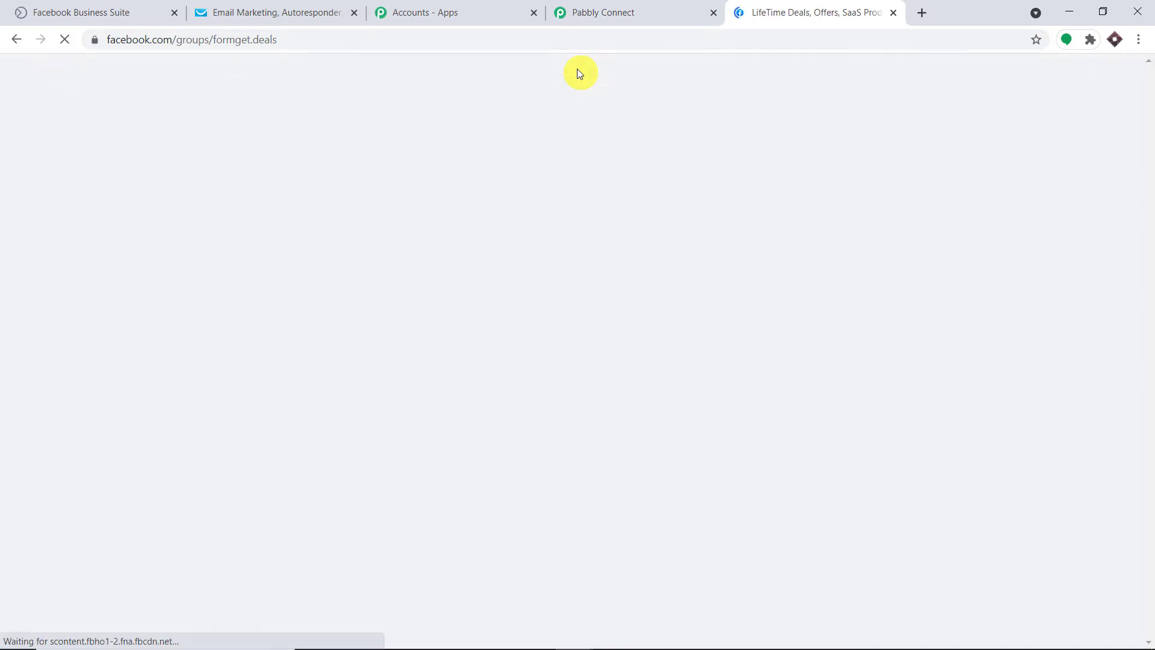
Browse the Facebook pages listed in the Pabbly trigger's Page dropdown
click(609, 13)
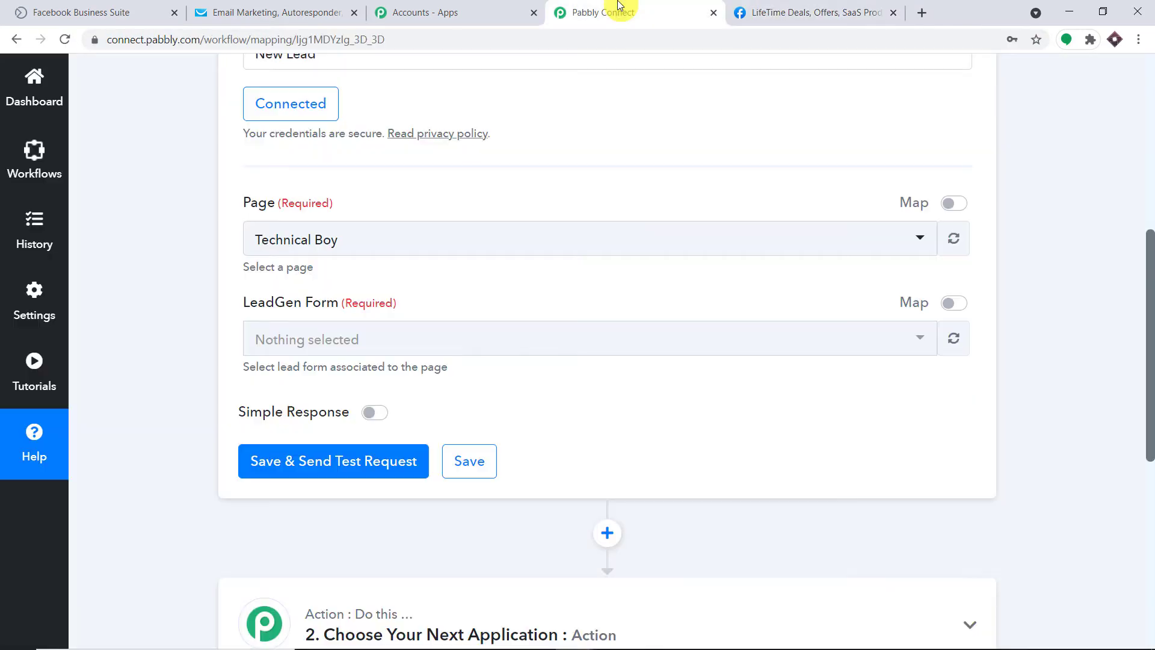
click(280, 240)
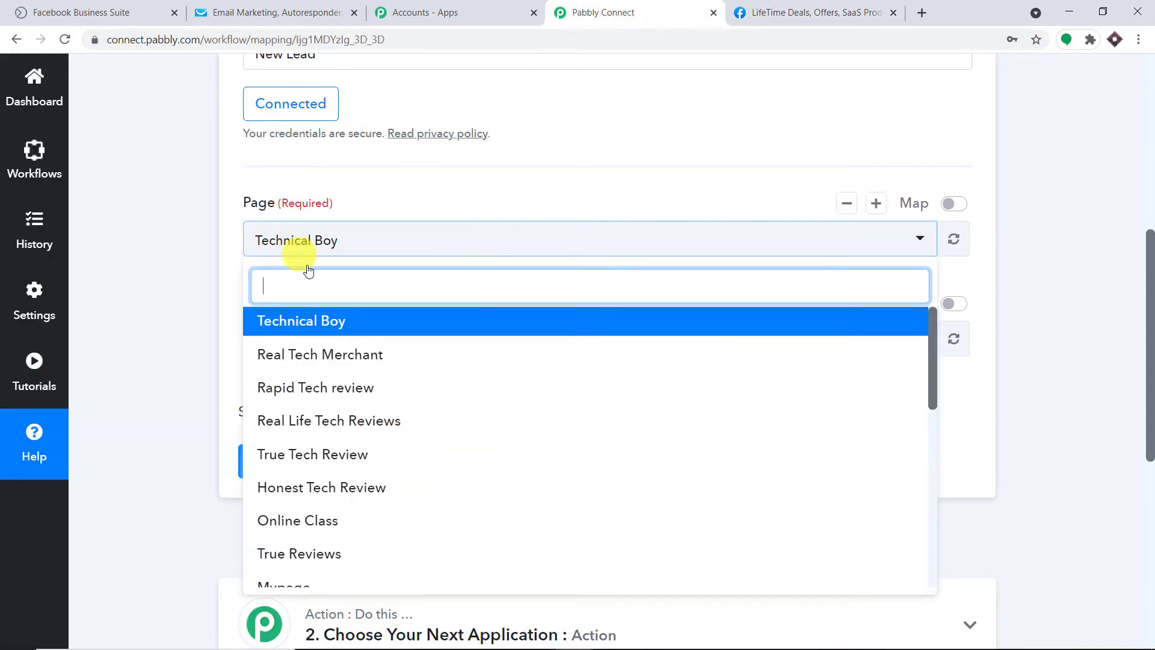
scroll(414, 401, down, 10)
scroll(407, 403, down, 1)
scroll(407, 403, up, 10)
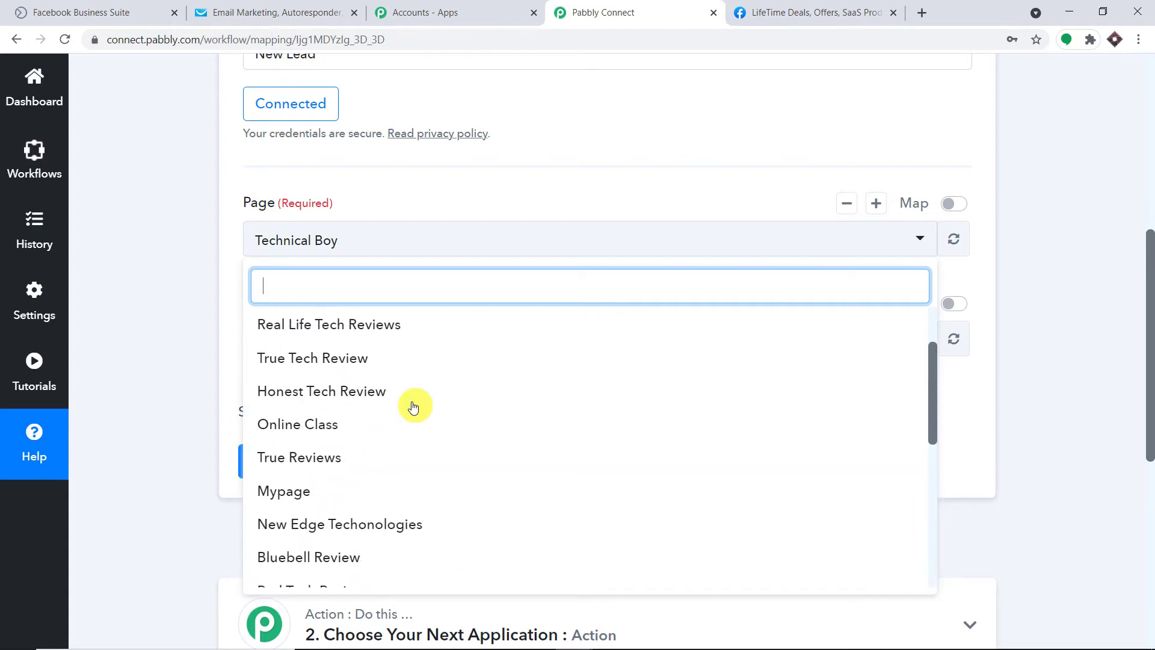
click(795, 11)
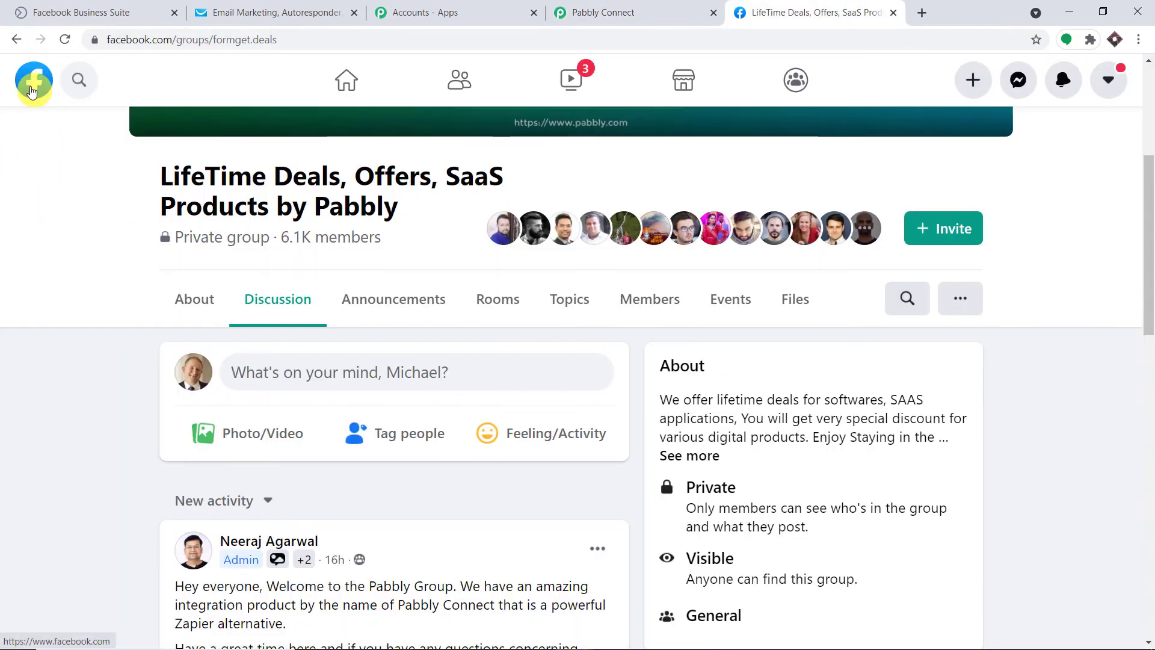
Go to Facebook home and review the 23 managed pages, starting with Mypage
click(33, 79)
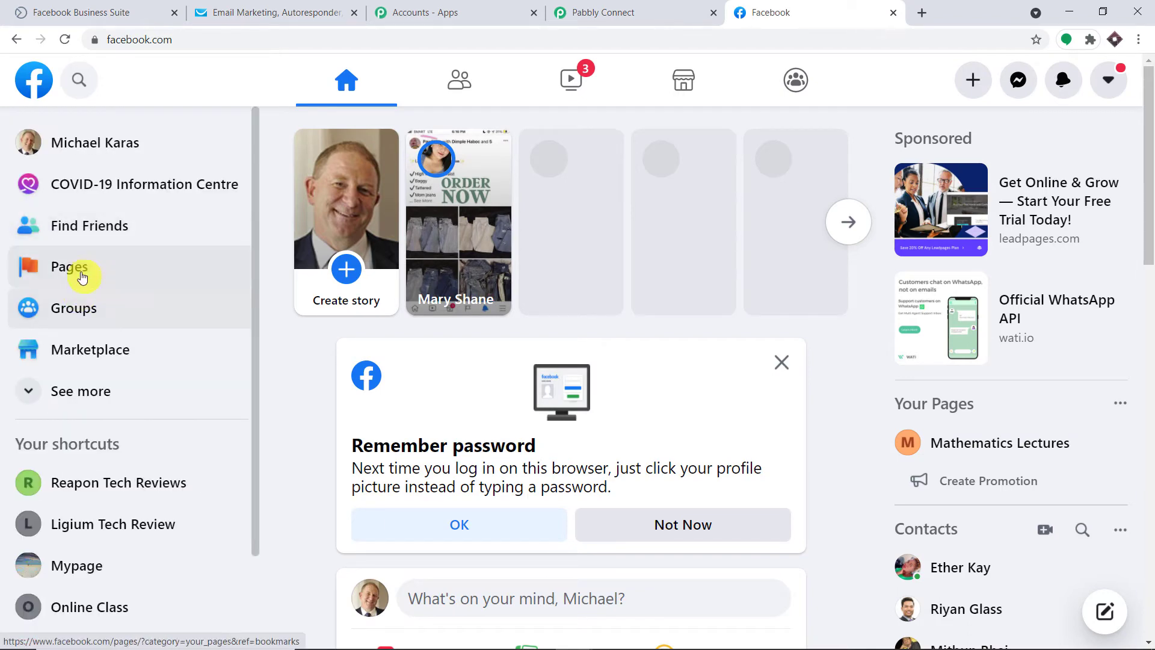
click(83, 275)
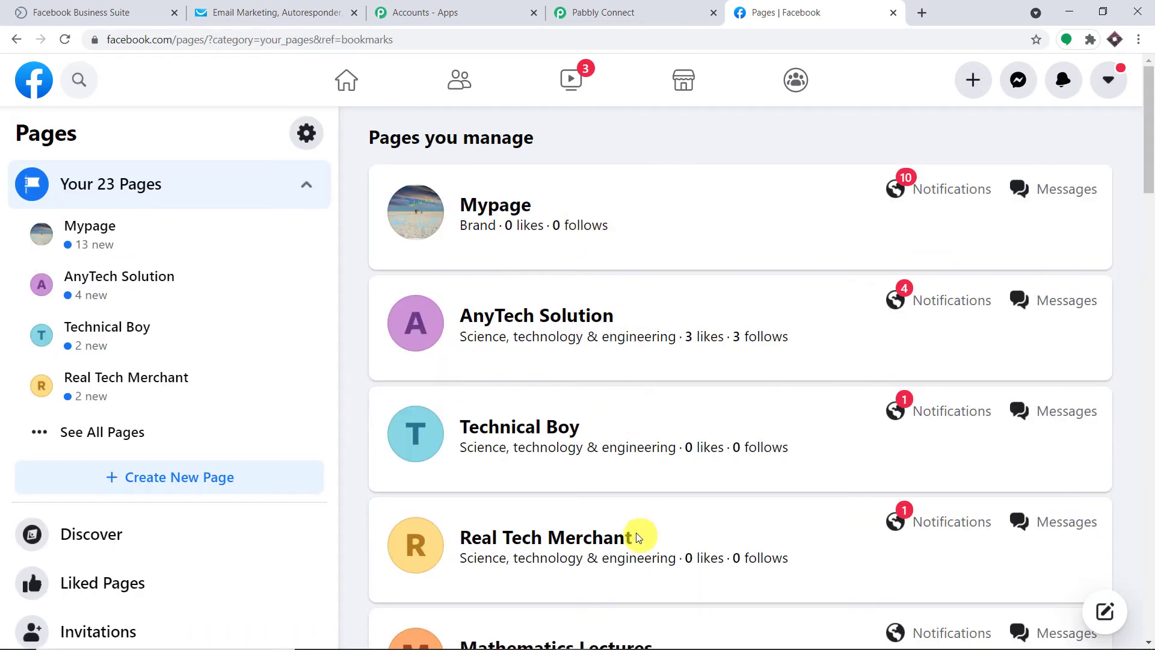
scroll(635, 529, down, 4)
scroll(631, 524, down, 5)
scroll(629, 513, up, 9)
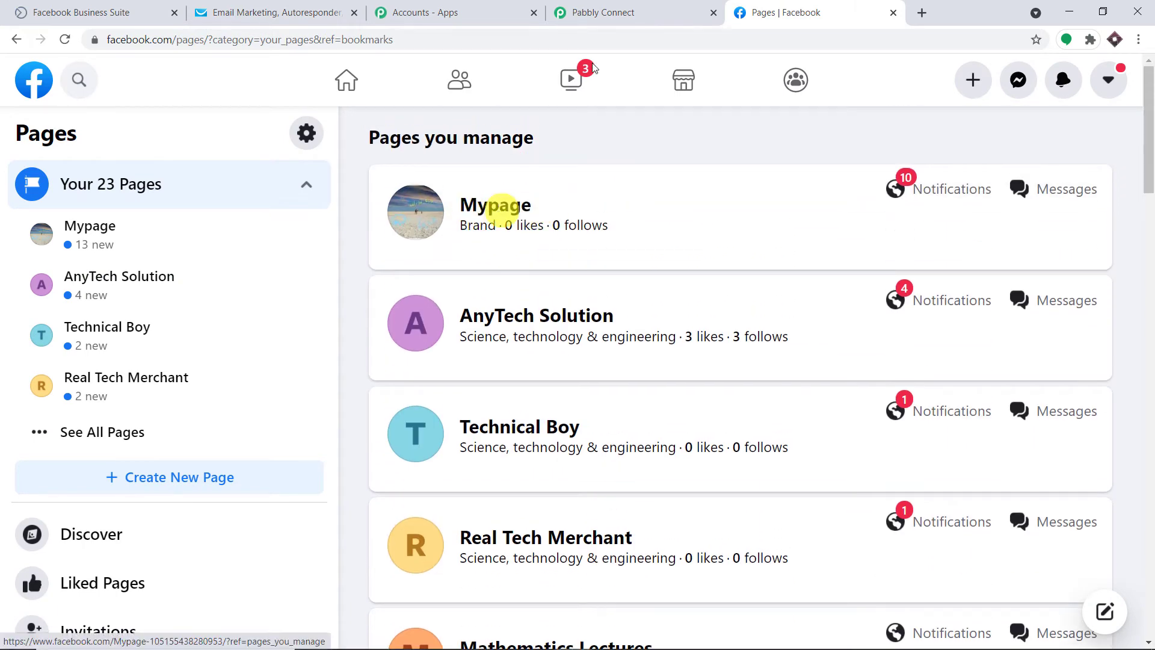
click(638, 12)
Choose Mypage as the Facebook Lead Ads trigger's page
scroll(426, 515, down, 5)
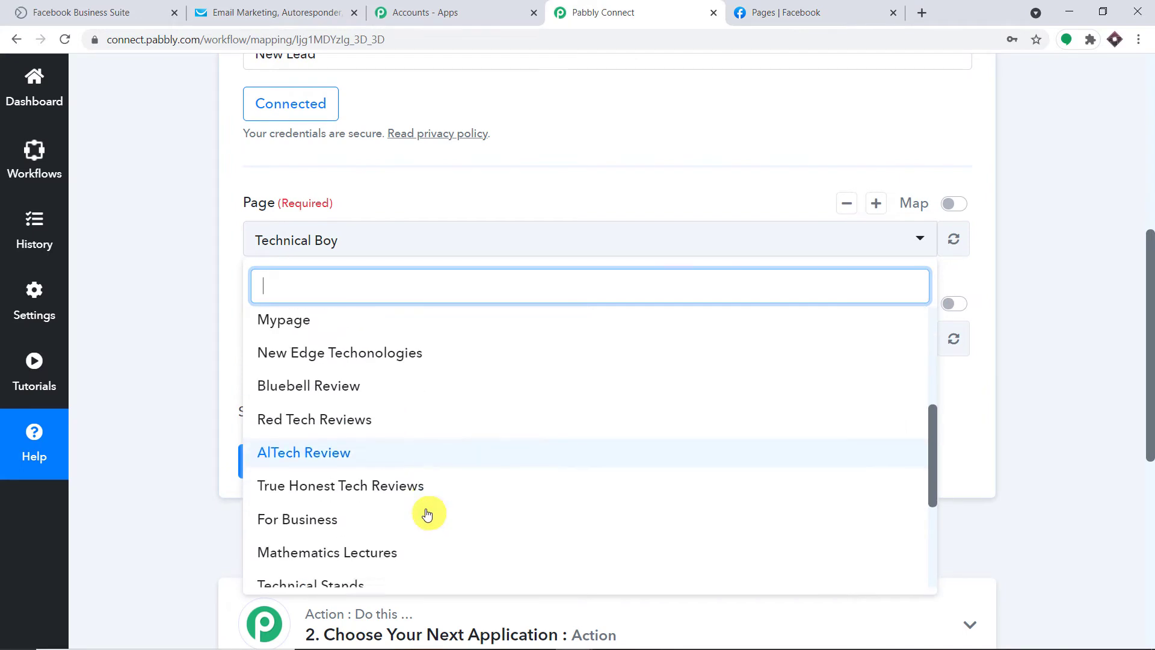
scroll(428, 511, down, 4)
scroll(430, 507, up, 8)
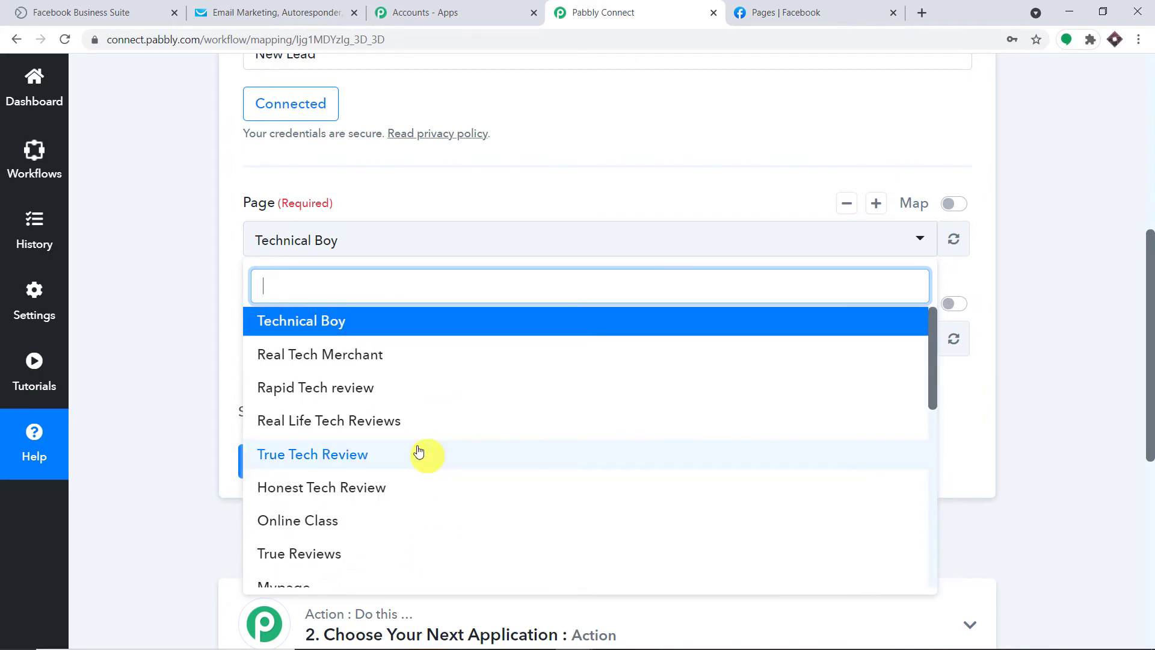
scroll(415, 451, down, 3)
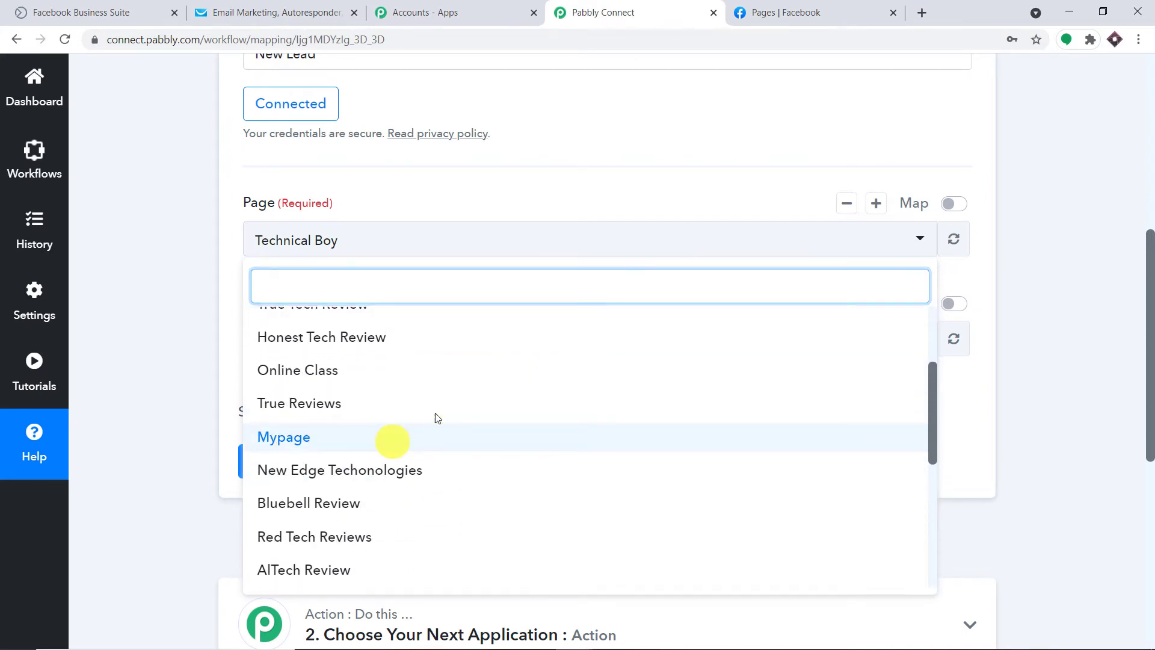
click(397, 438)
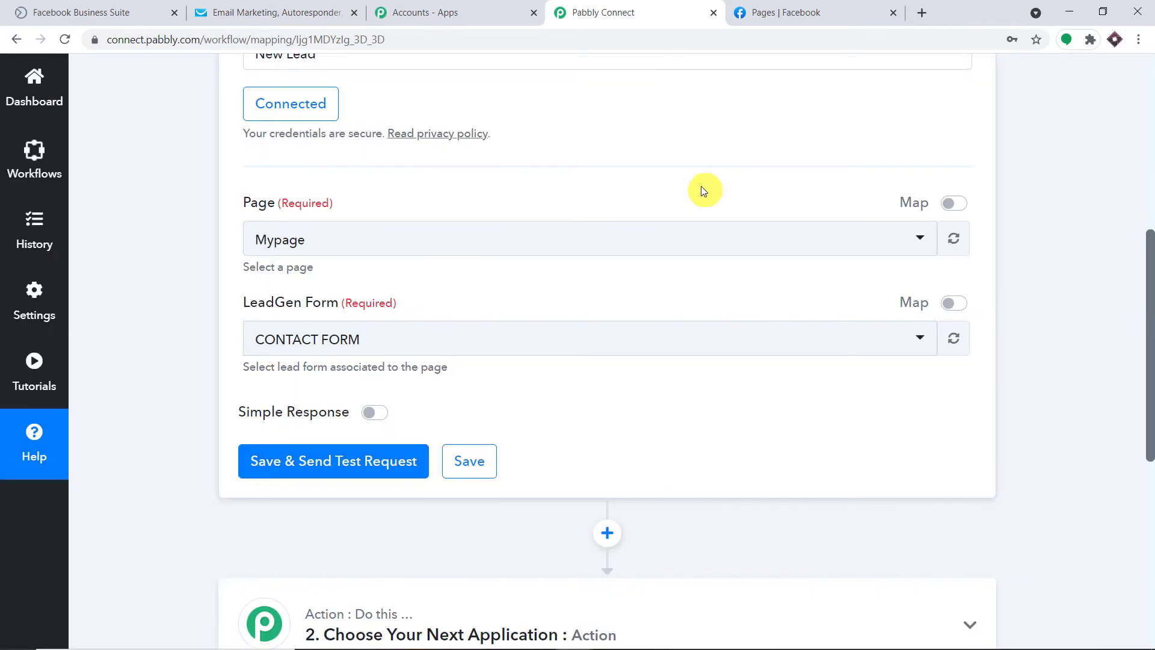
Select CONTACT FORM as the trigger's lead form and return to the Facebook pages list
scroll(457, 242, down, 1)
click(406, 270)
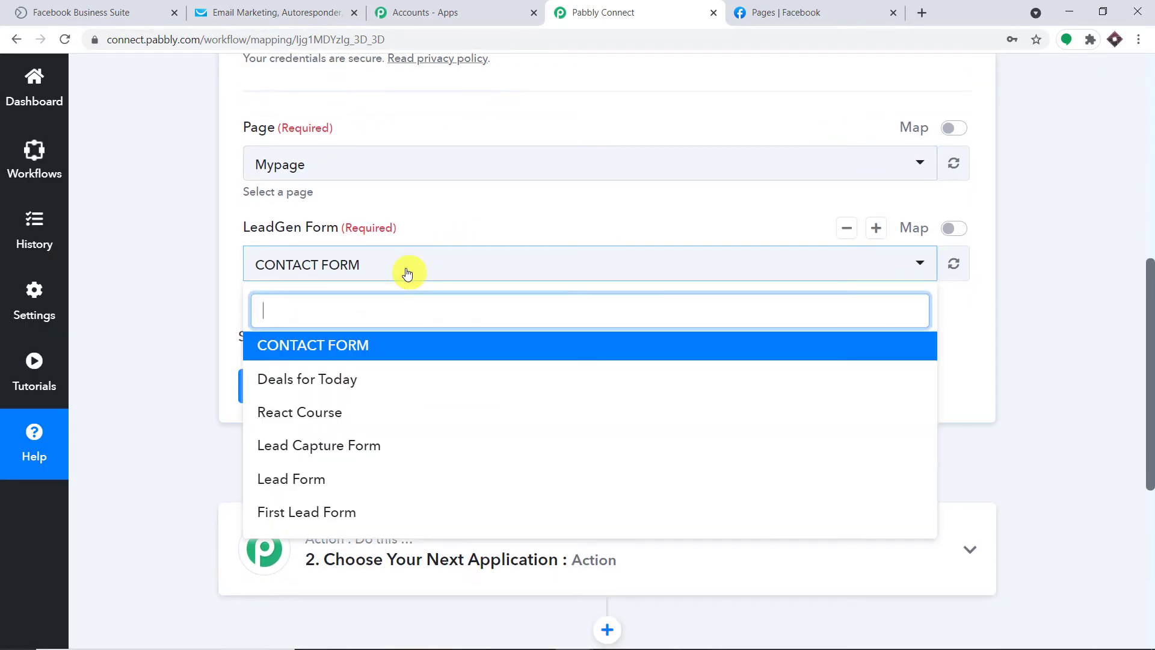
scroll(337, 361, down, 2)
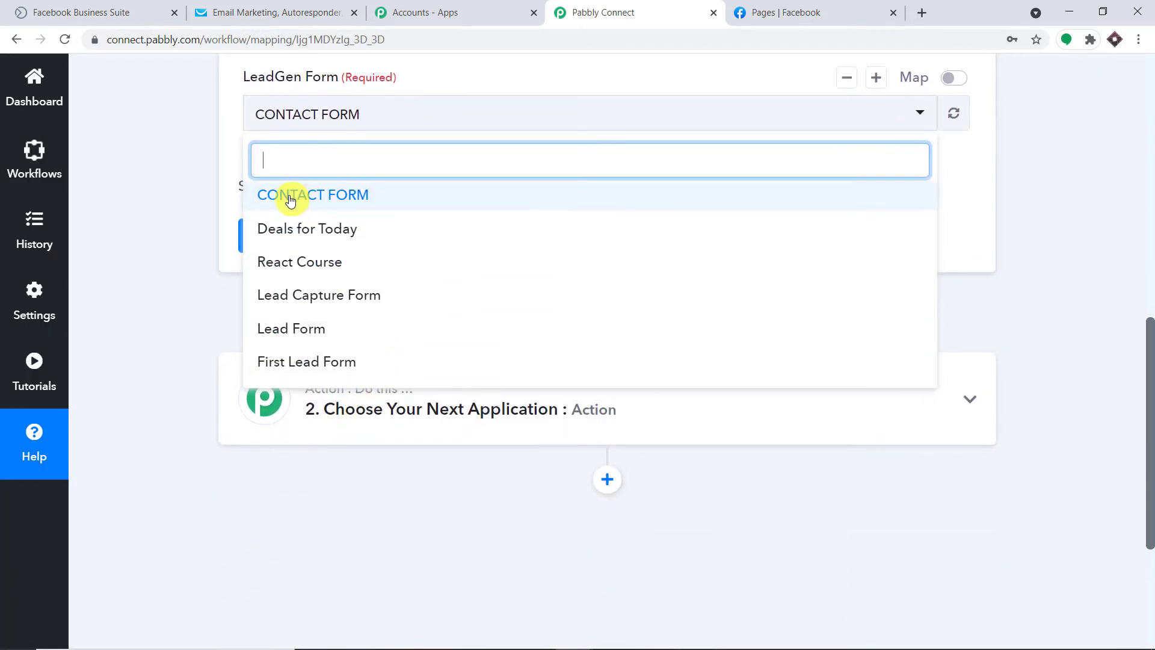
scroll(1036, 216, up, 1)
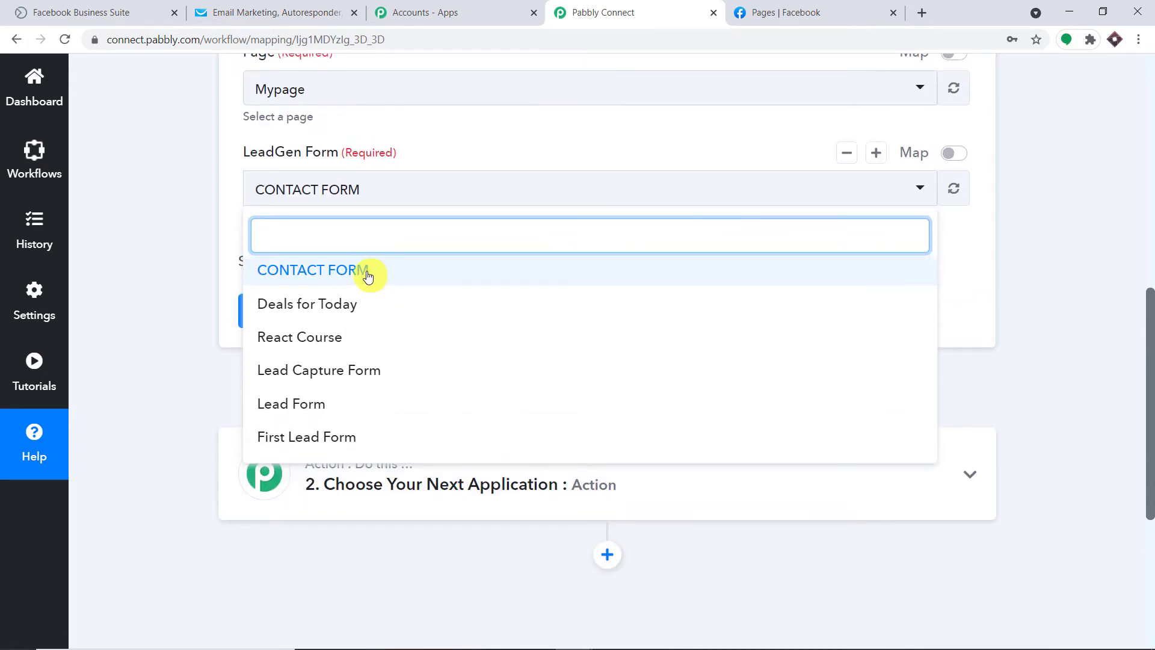
click(368, 276)
scroll(683, 173, up, 2)
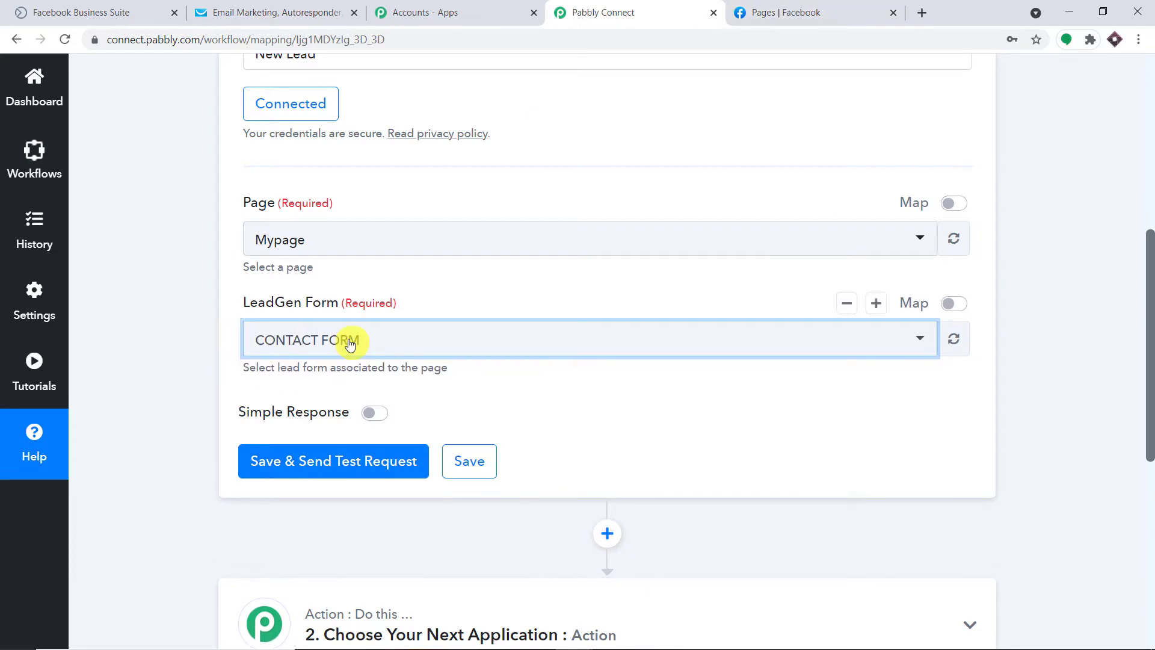
click(803, 12)
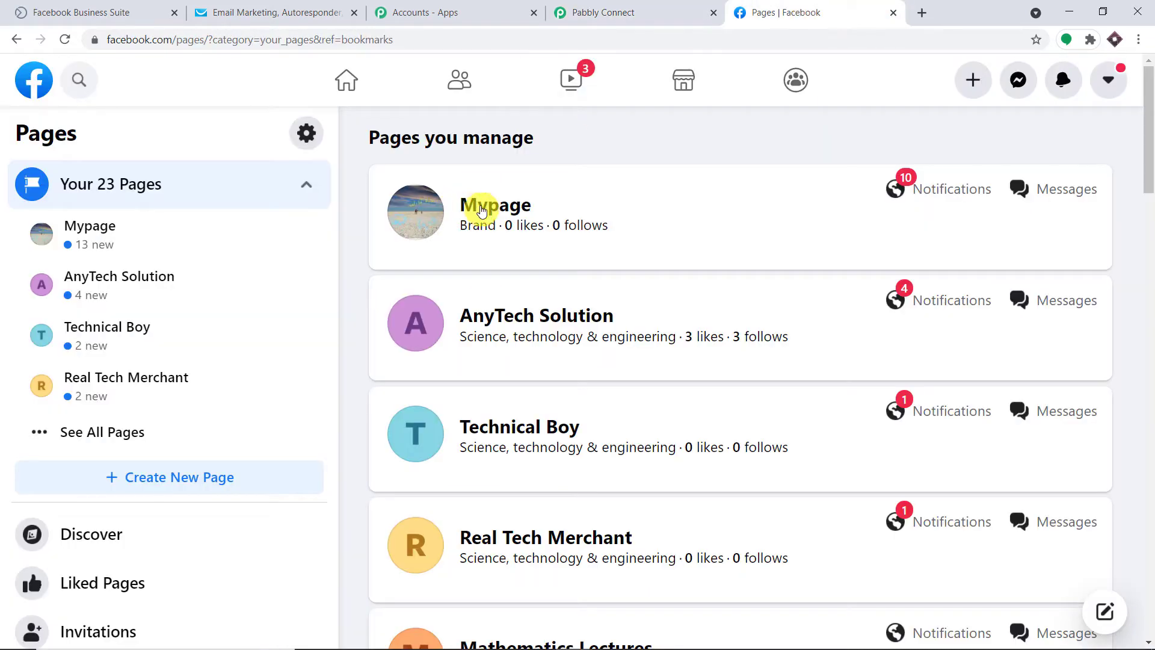
Open Mypage's Instant Forms lead form list in Facebook Business Suite via More tools
click(487, 208)
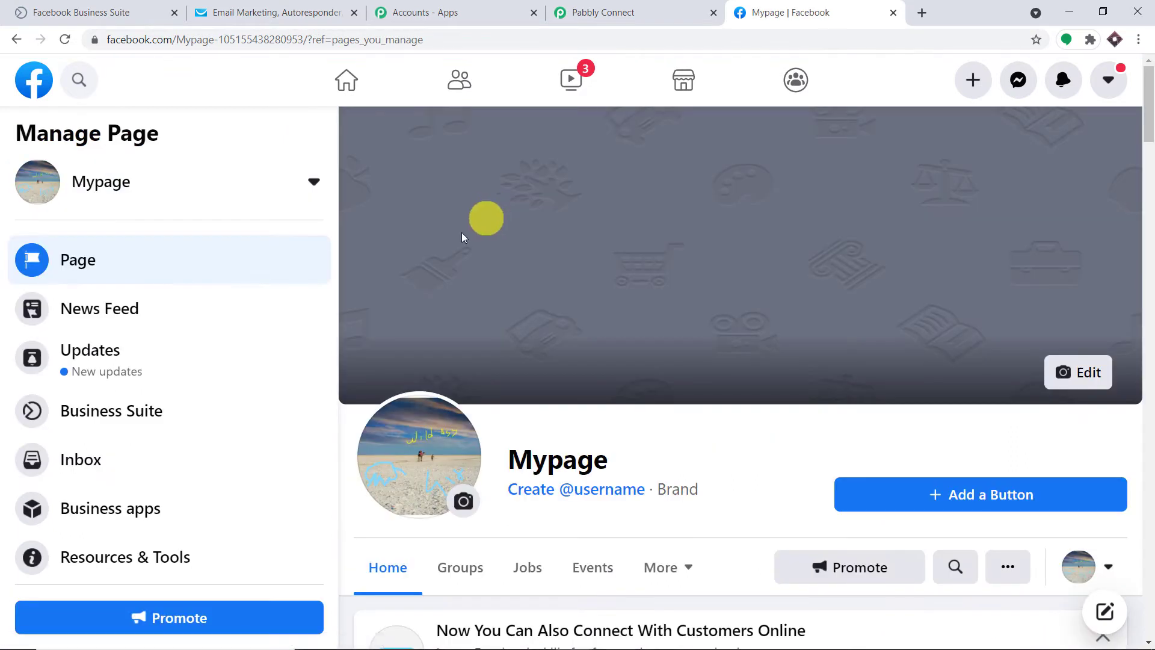
scroll(239, 355, down, 5)
scroll(239, 355, down, 1)
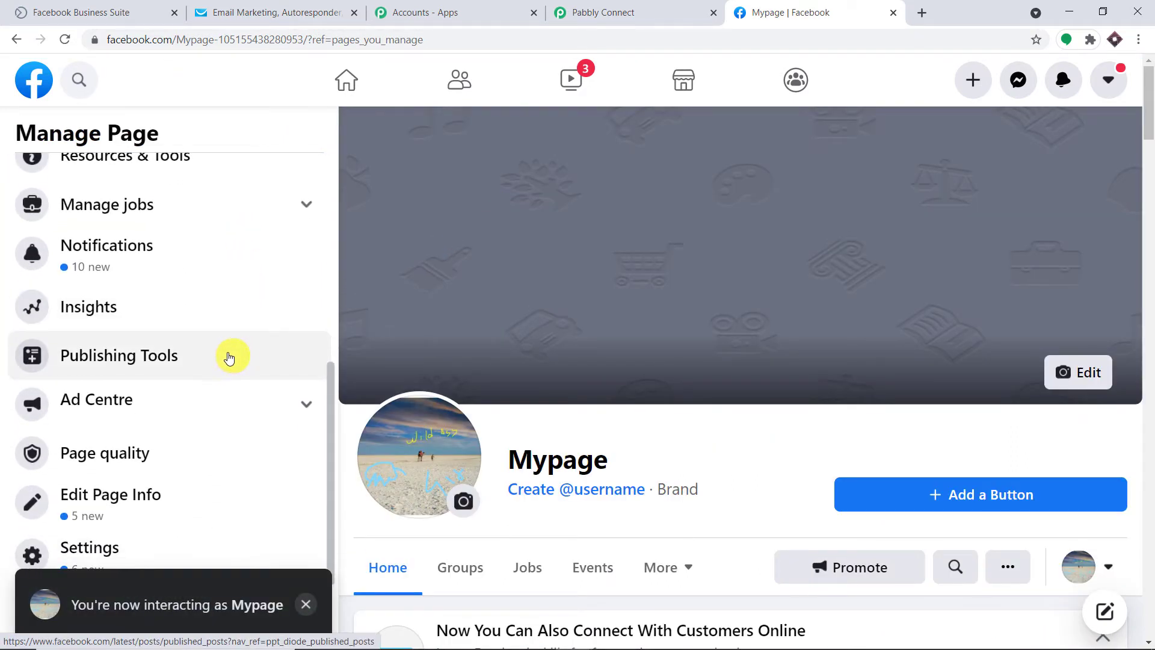
click(227, 357)
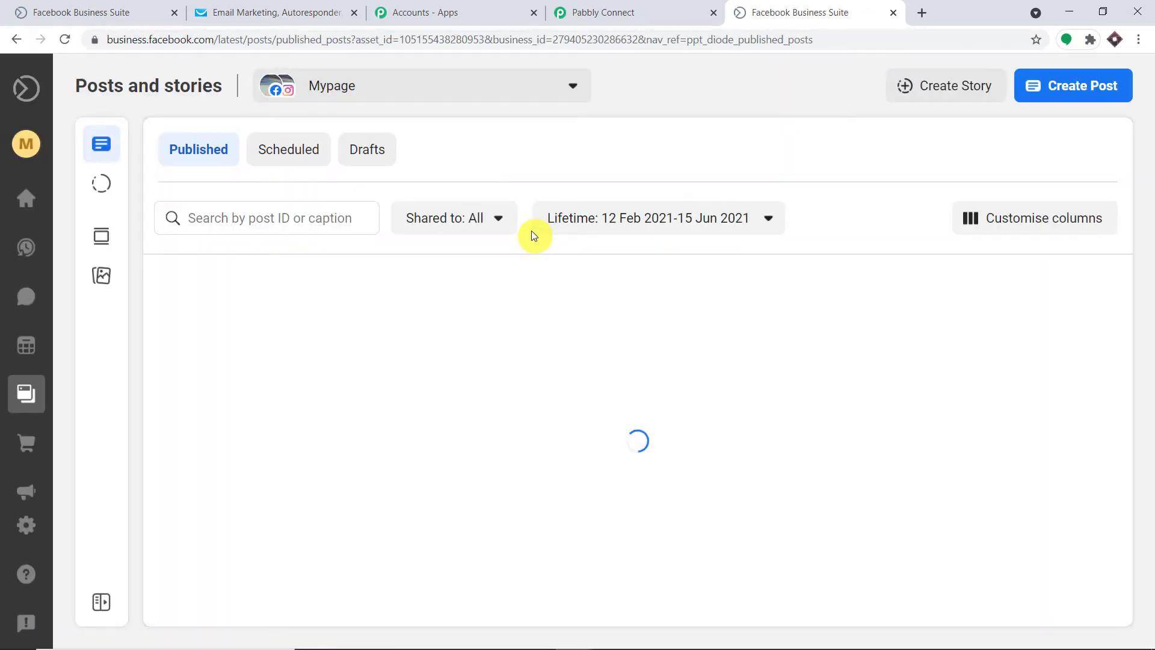
mouse_move(29, 421)
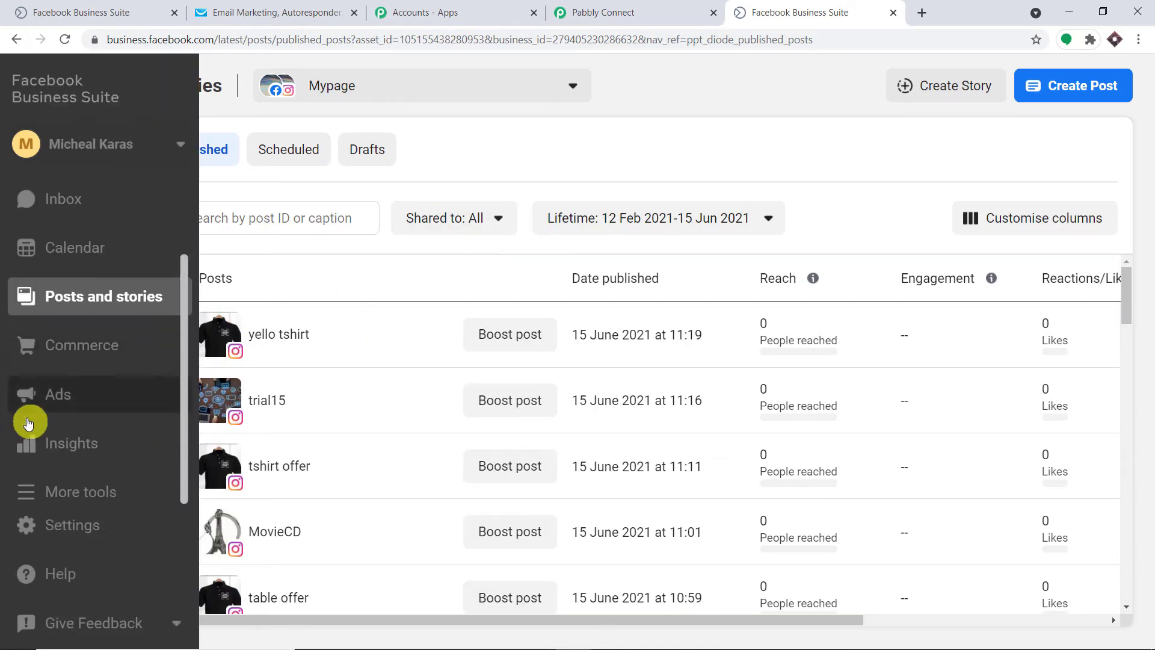
click(105, 494)
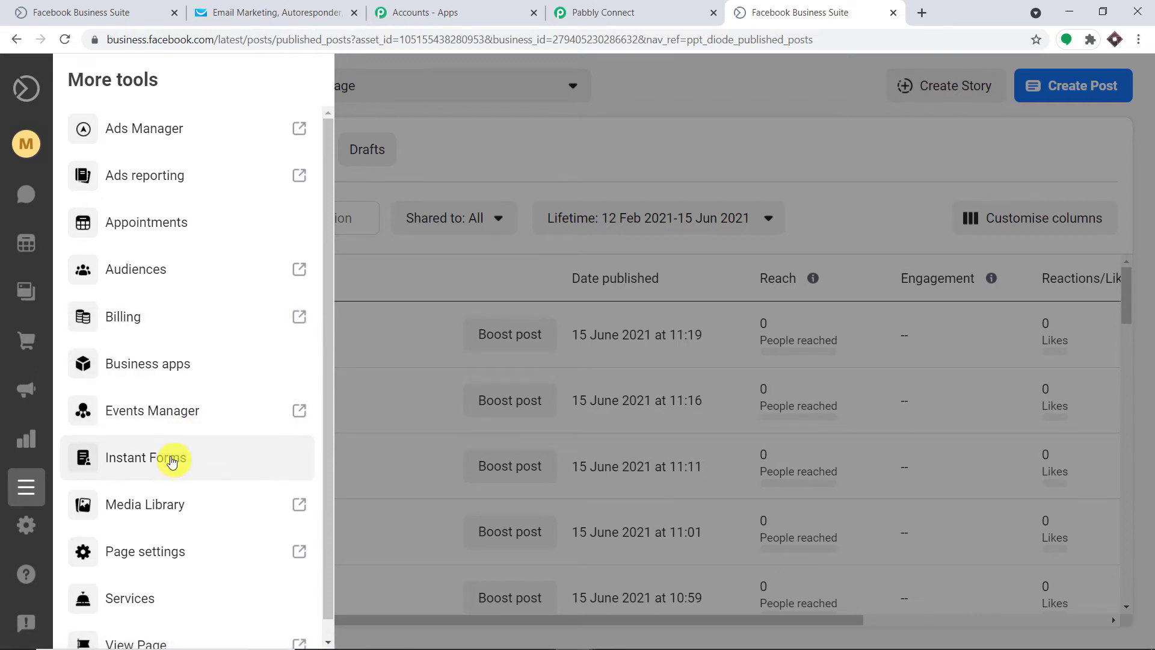
click(172, 460)
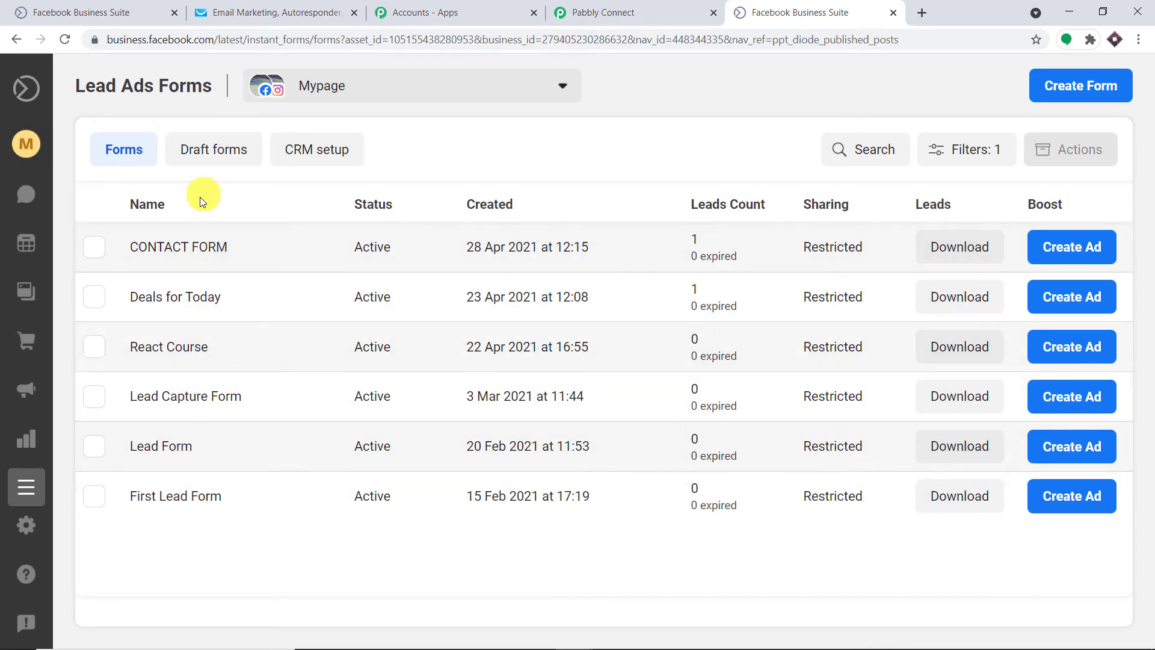
Confirm CONTACT FORM remains the Pabbly trigger's lead form, then return to the Facebook forms list
click(691, 13)
click(496, 347)
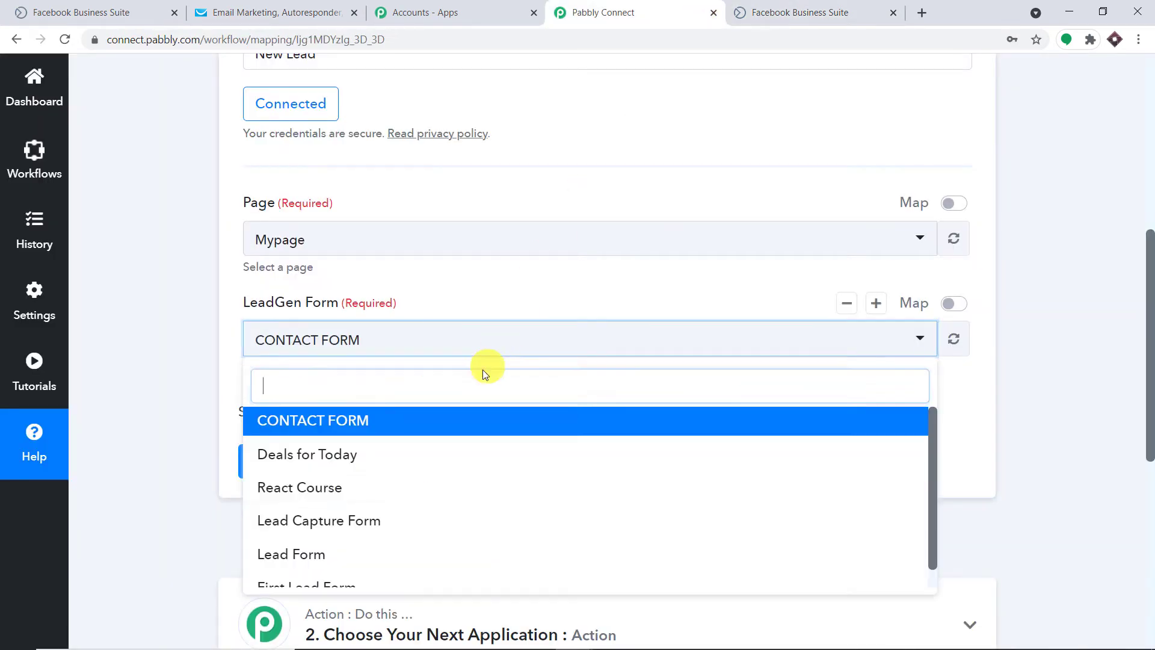
click(418, 425)
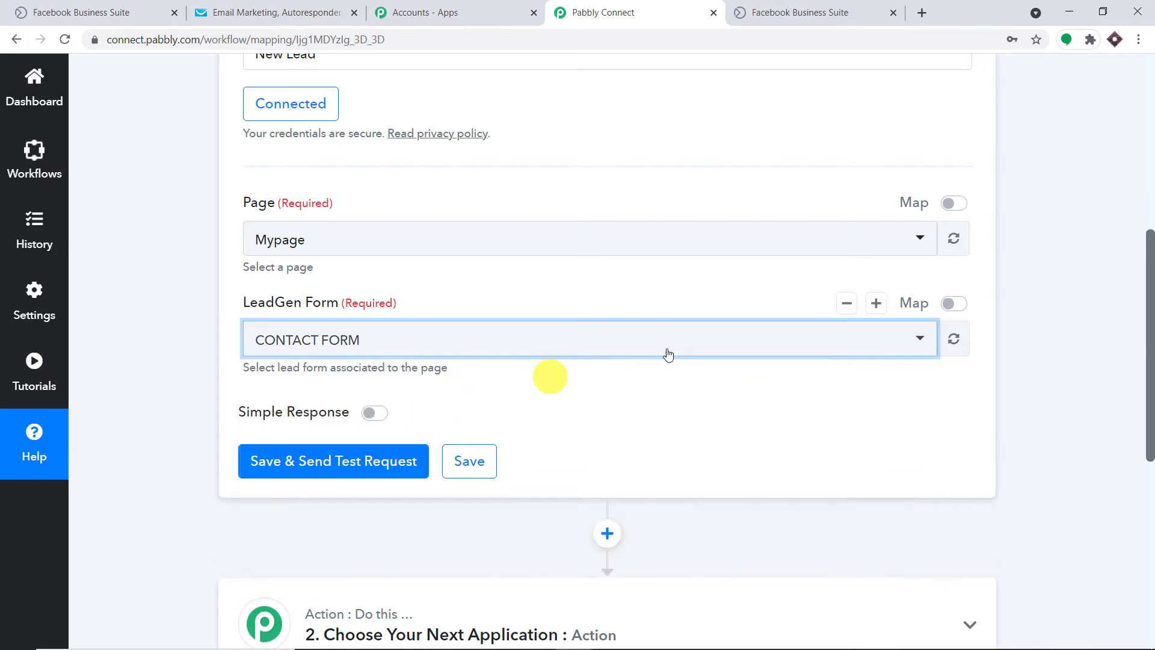
click(802, 8)
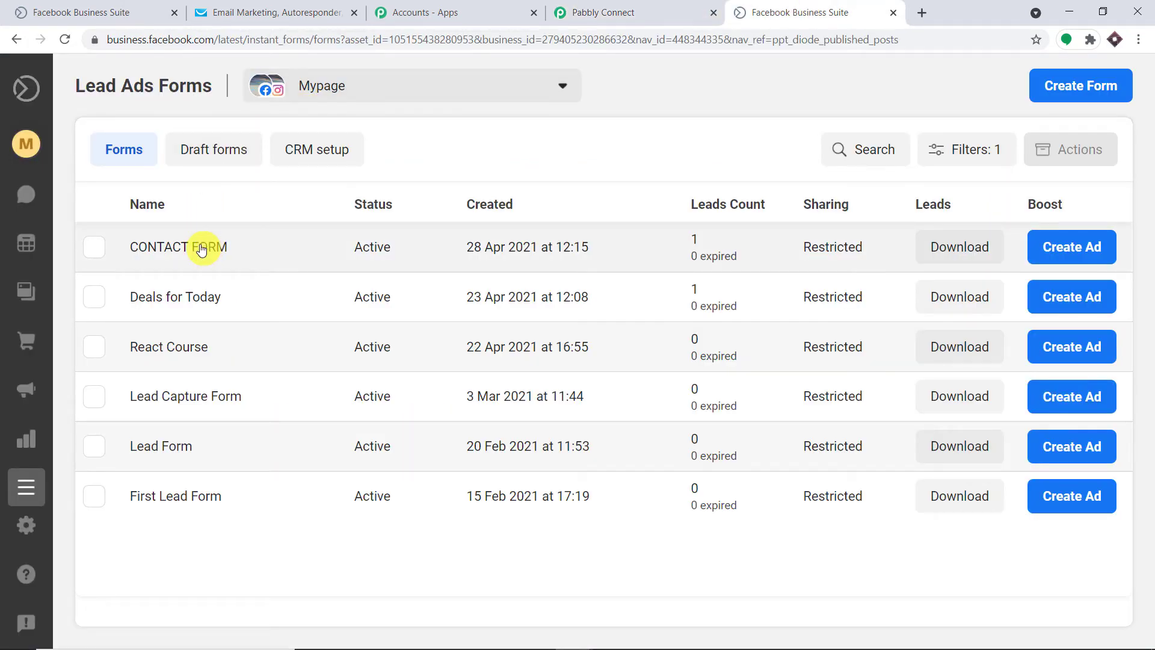
Open CONTACT FORM's test preview and enter the lead's first and last name, company Tesla and phone number
click(201, 249)
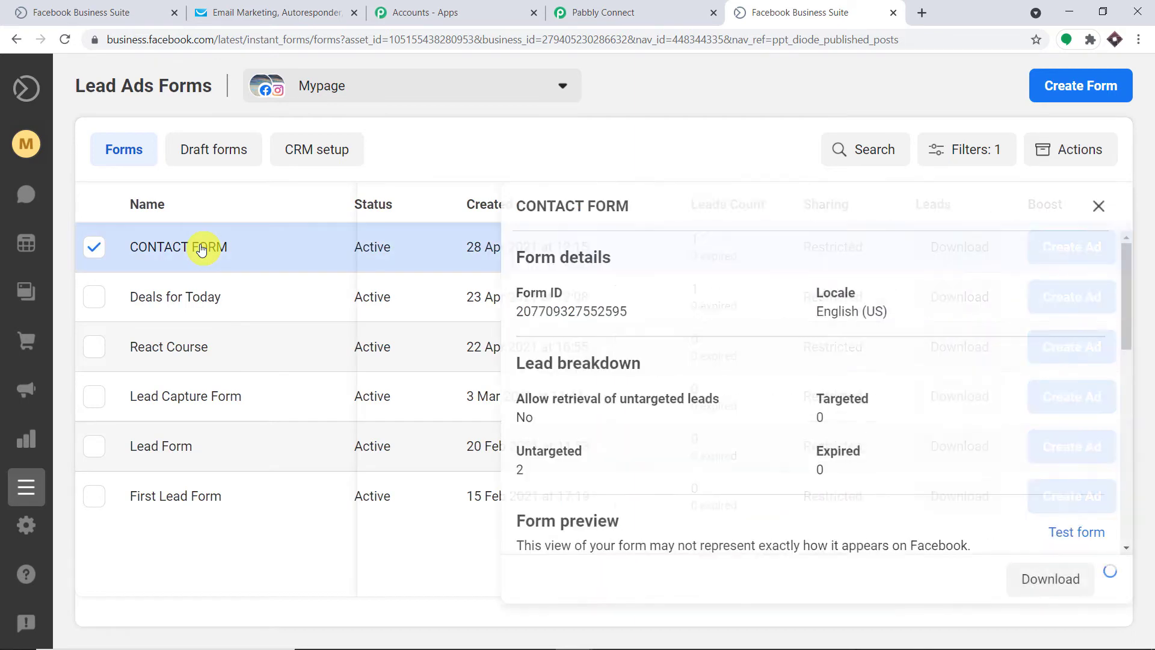
click(1063, 533)
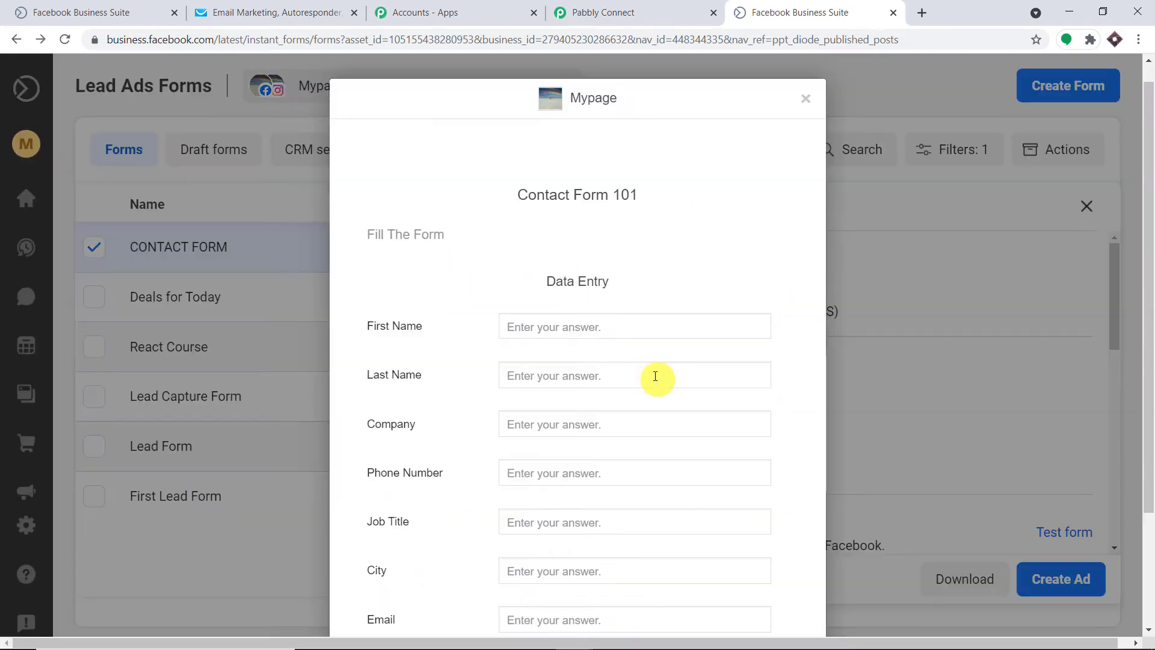
click(608, 330)
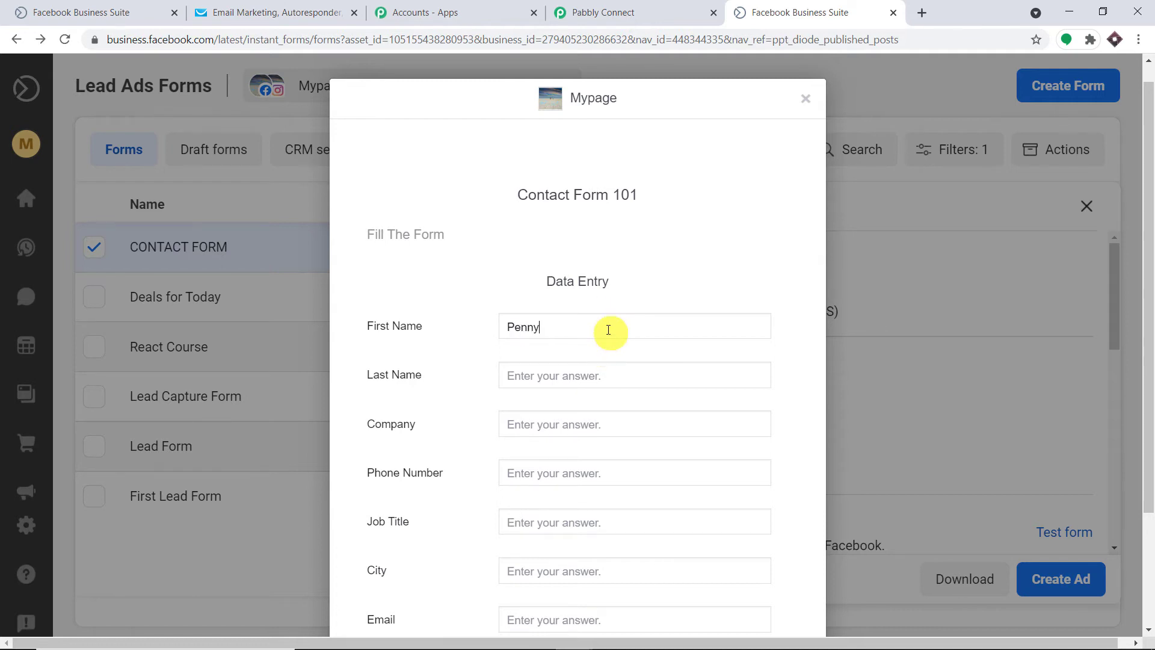
click(574, 380)
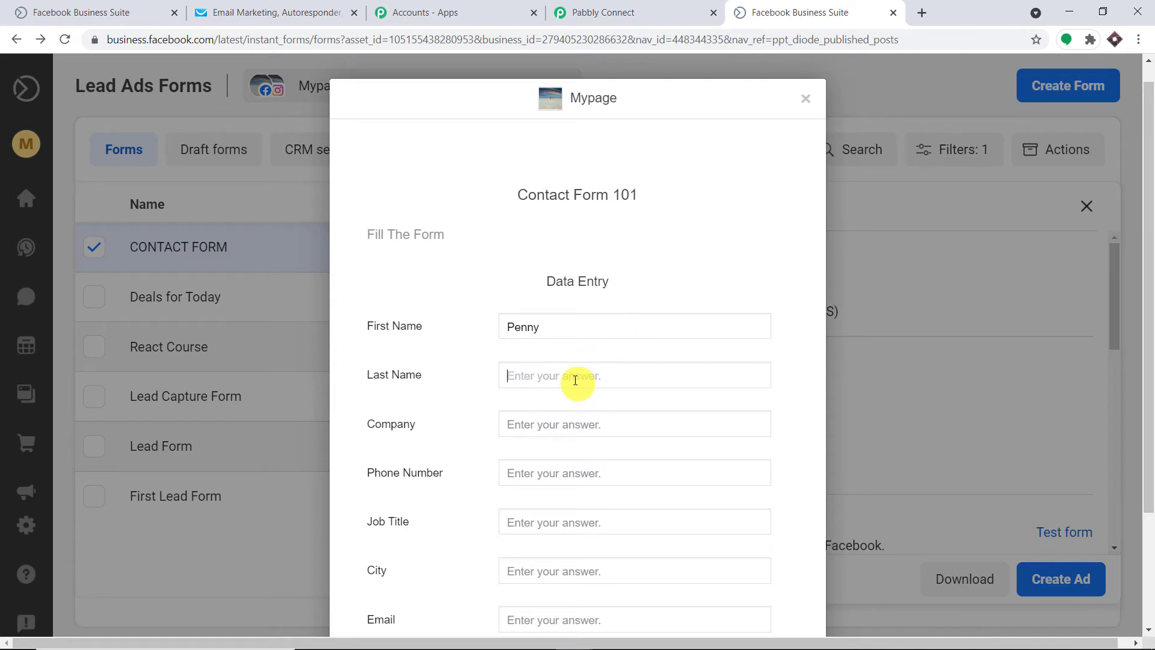
scroll(572, 381, down, 1)
click(565, 354)
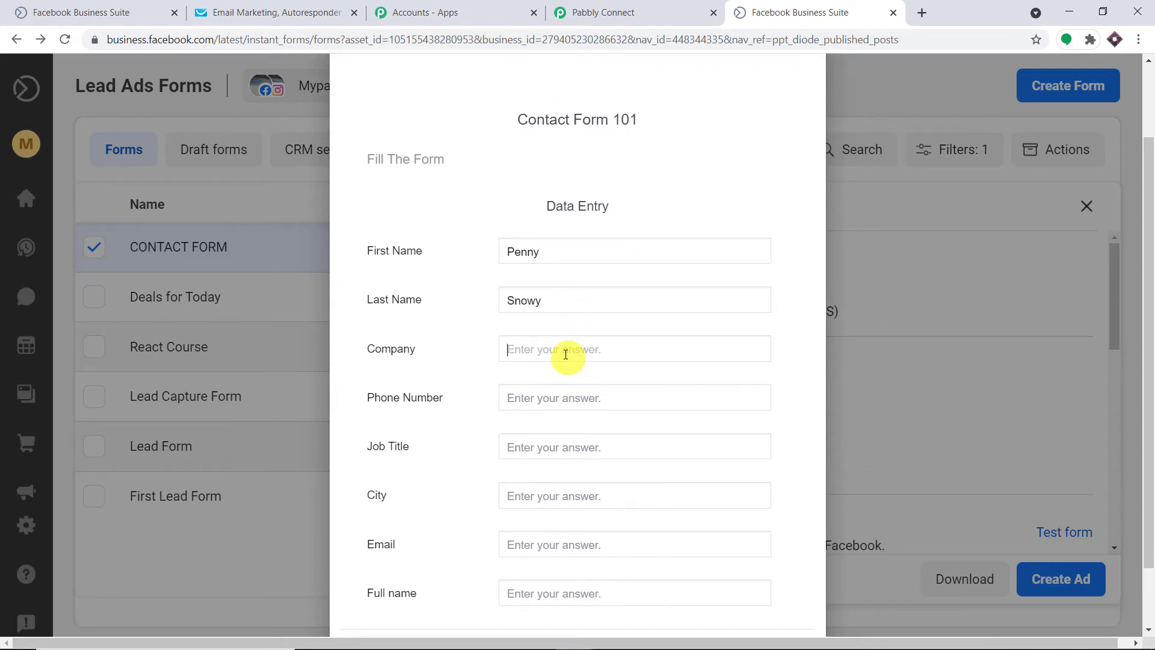
text(Tesla)
click(573, 405)
text(127368628)
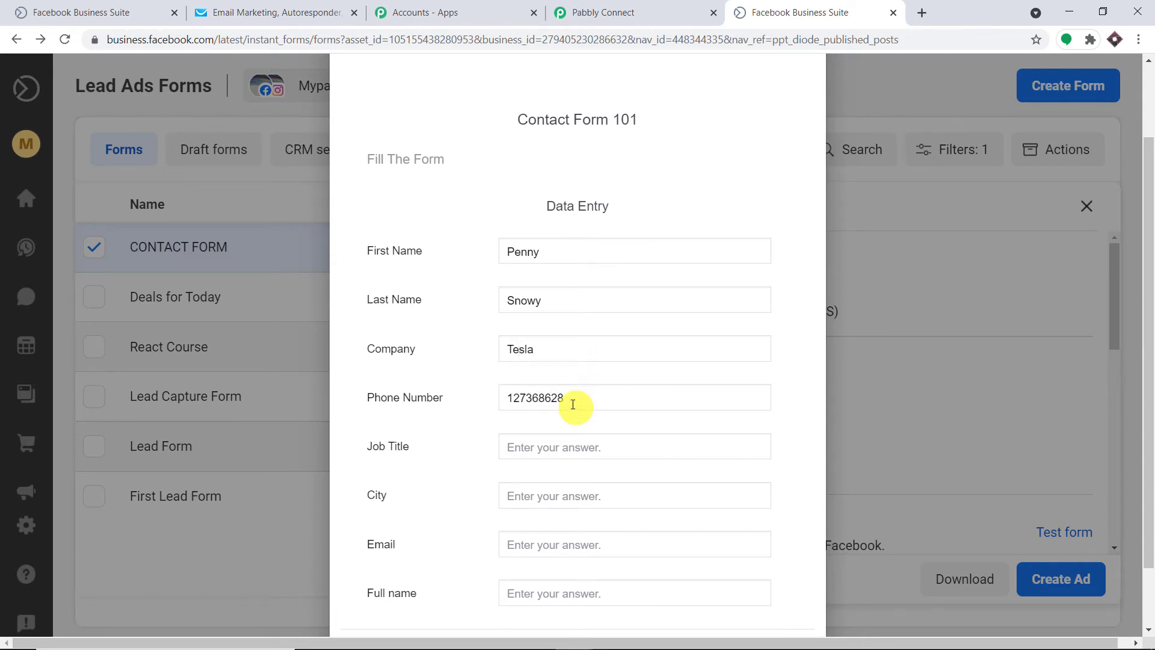
Enter job title Manager, city Texas, the lead's e-mail and full name, then submit the test lead
click(569, 447)
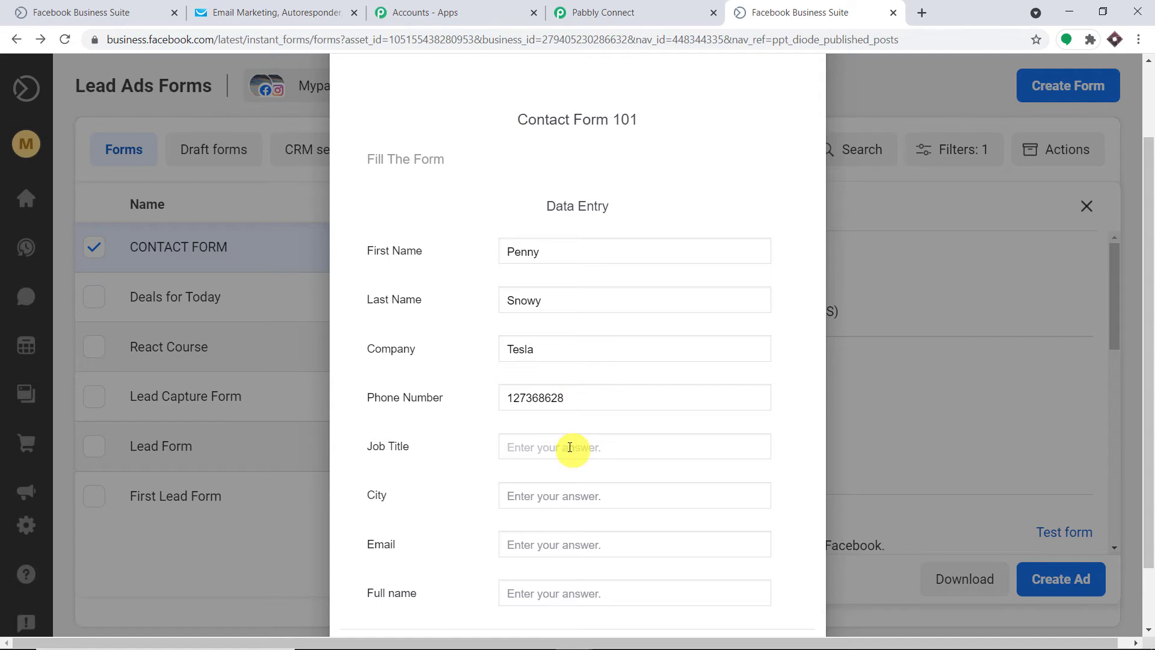
text(Managaer)
double_click(552, 446)
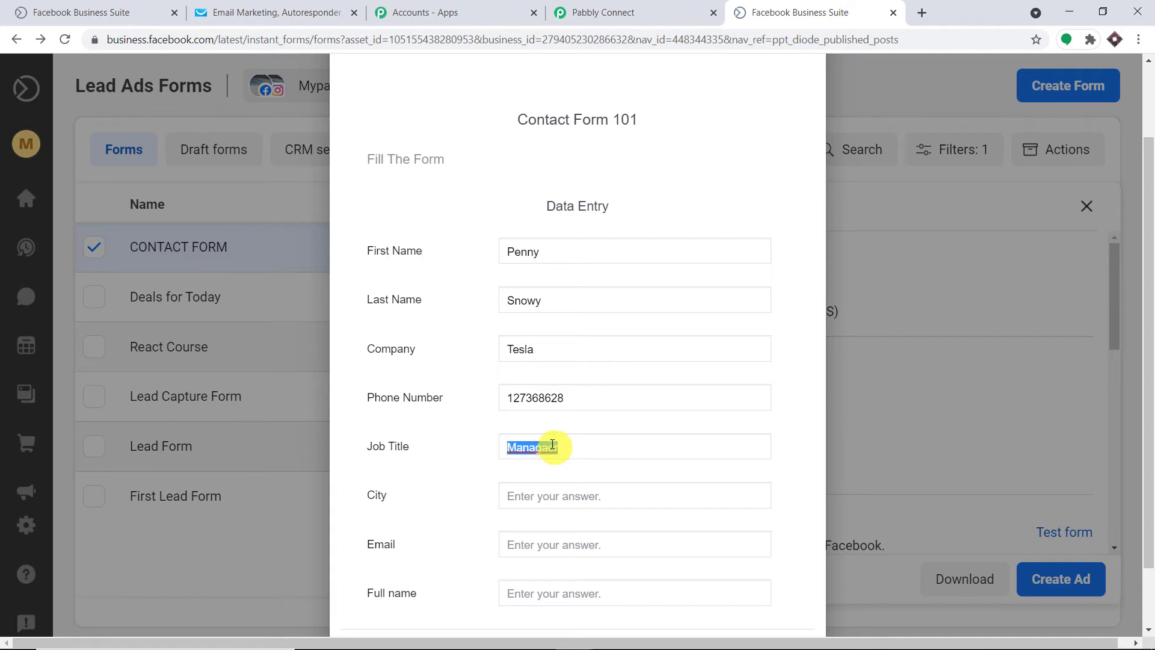
click(549, 445)
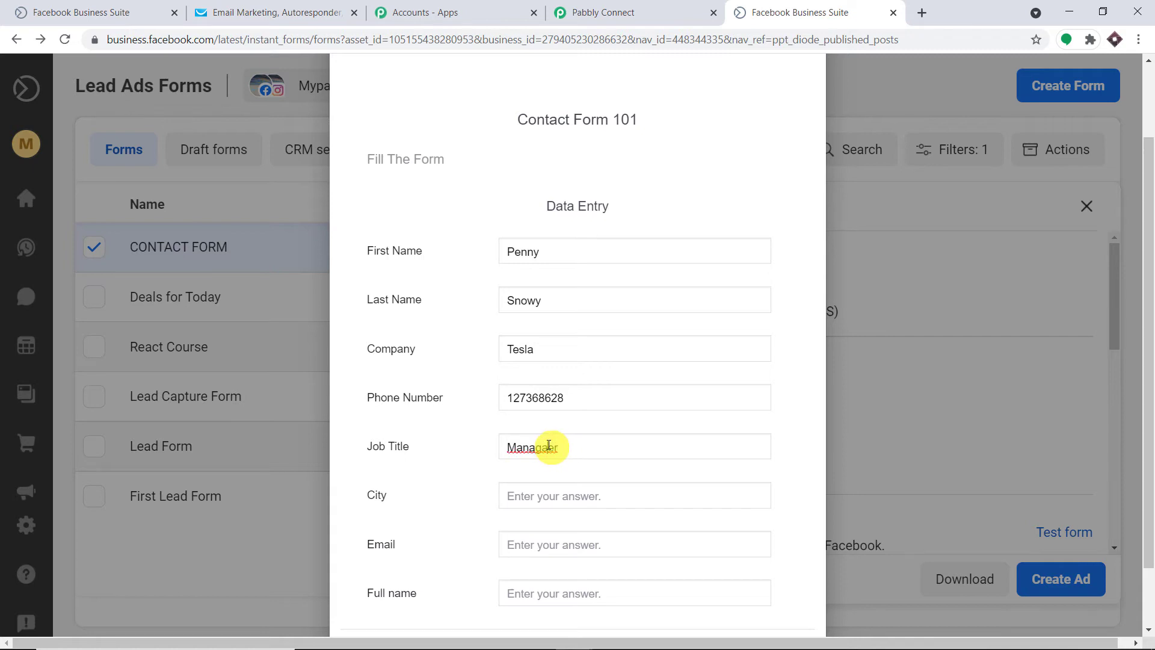
scroll(549, 445, down, 2)
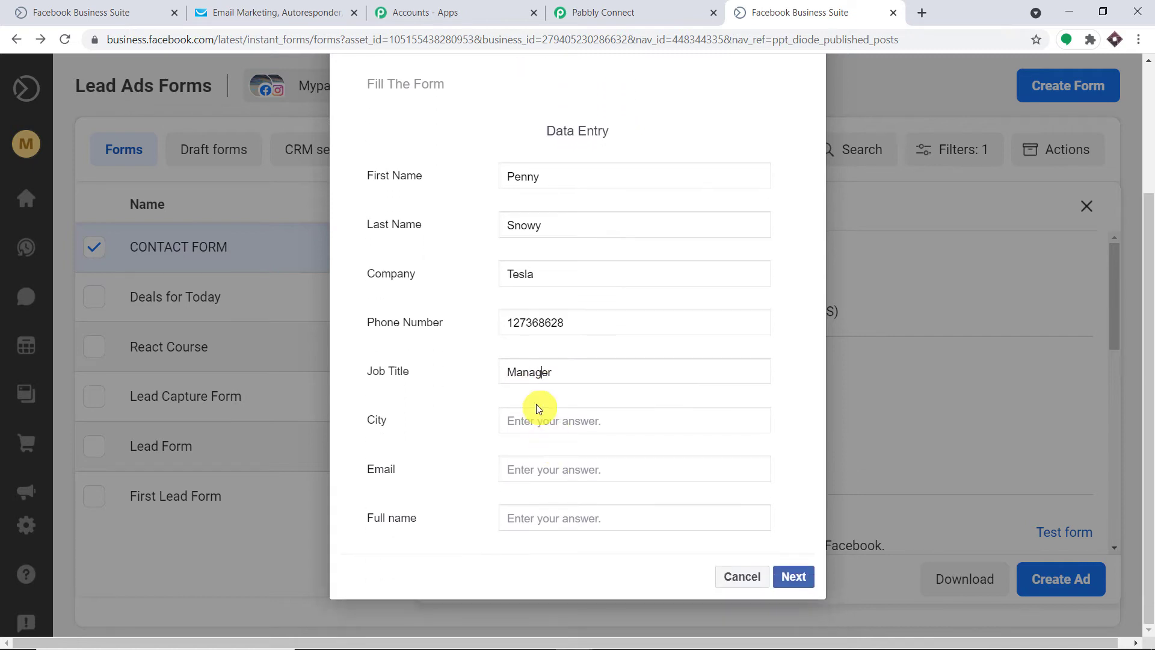
click(540, 415)
text(Texas)
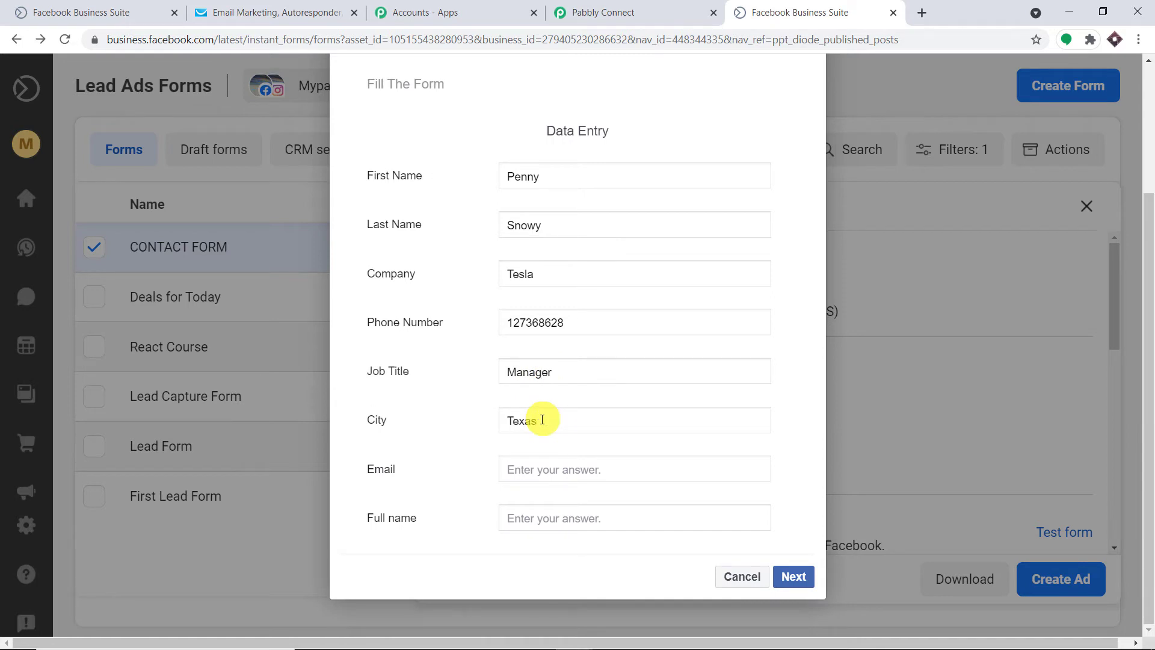
click(540, 467)
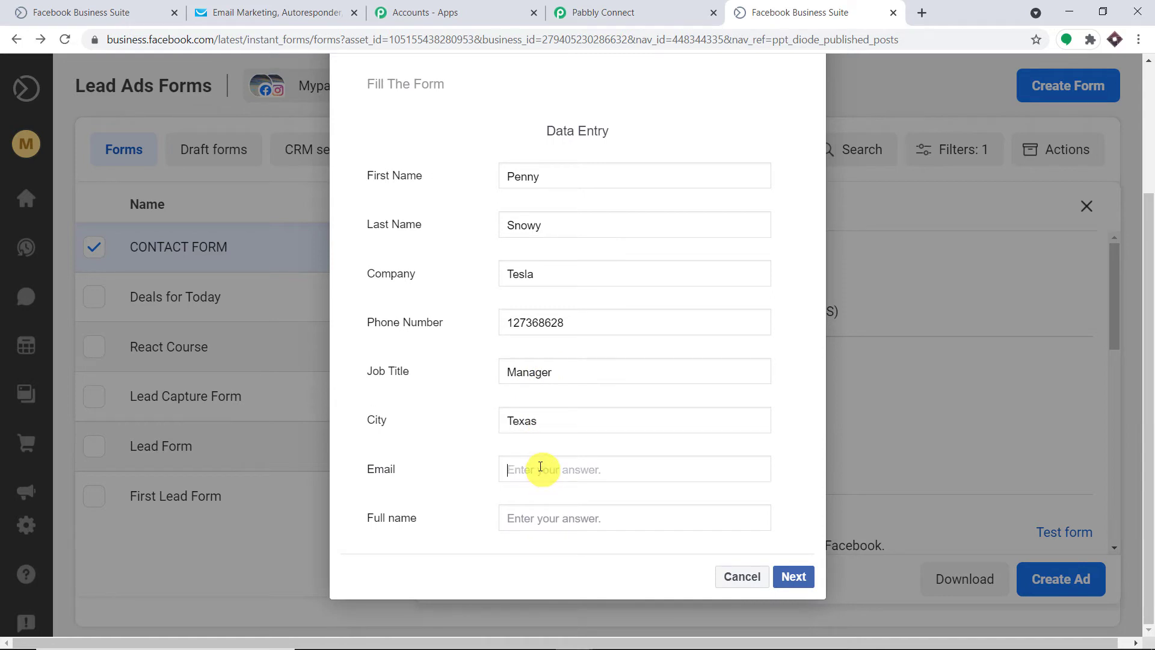
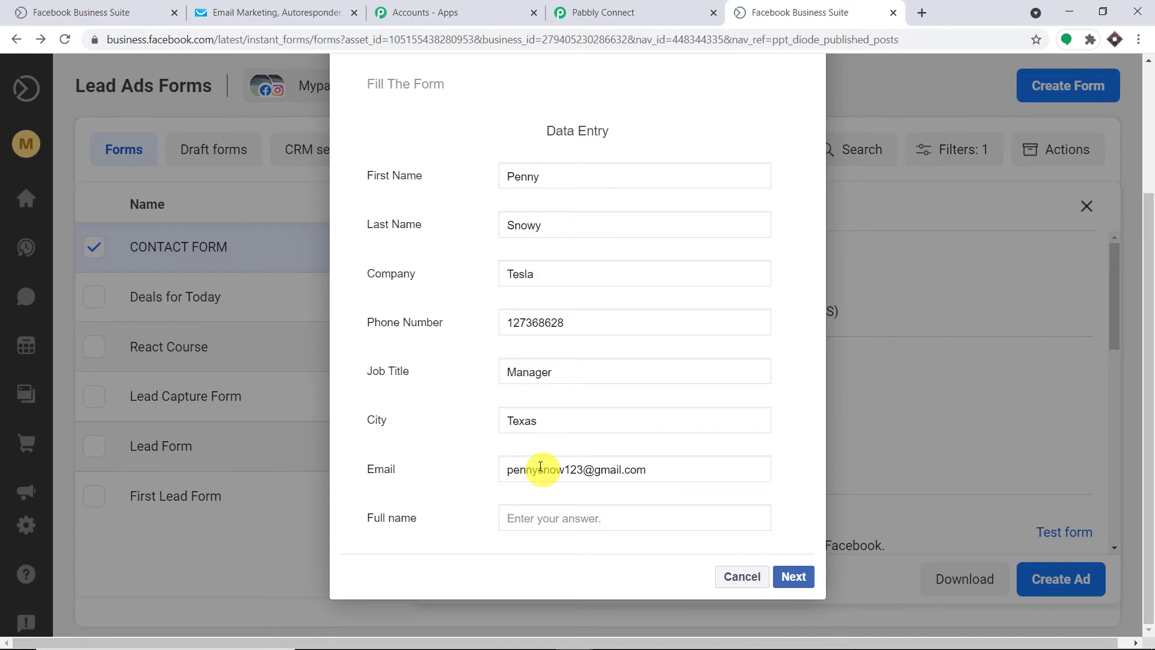
click(529, 516)
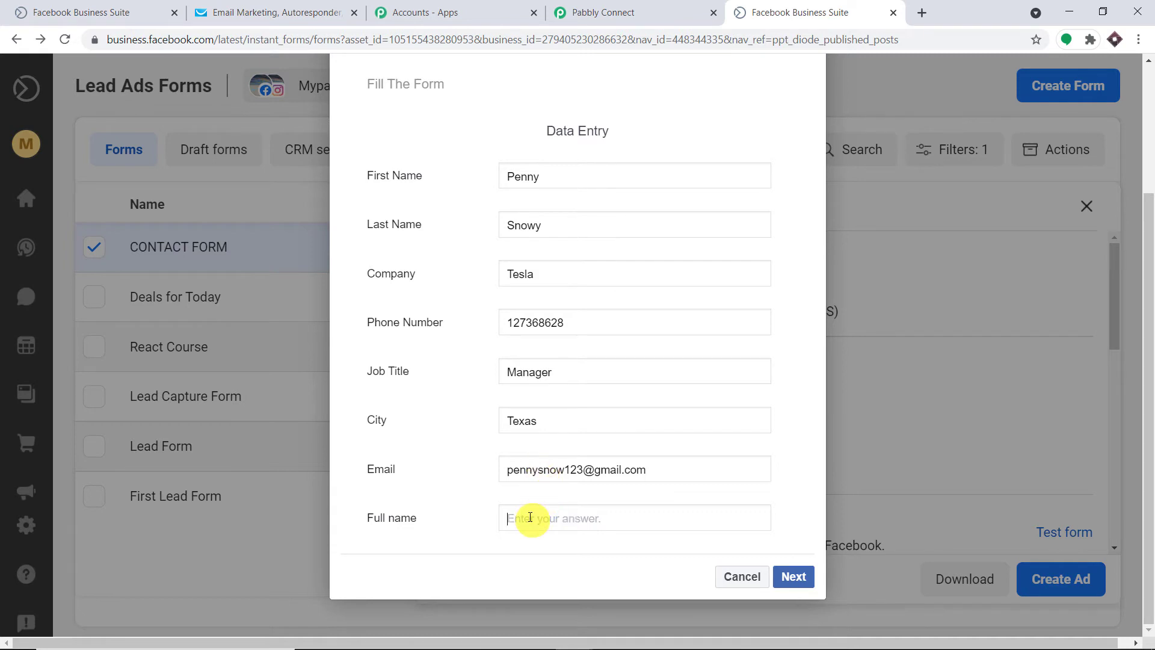
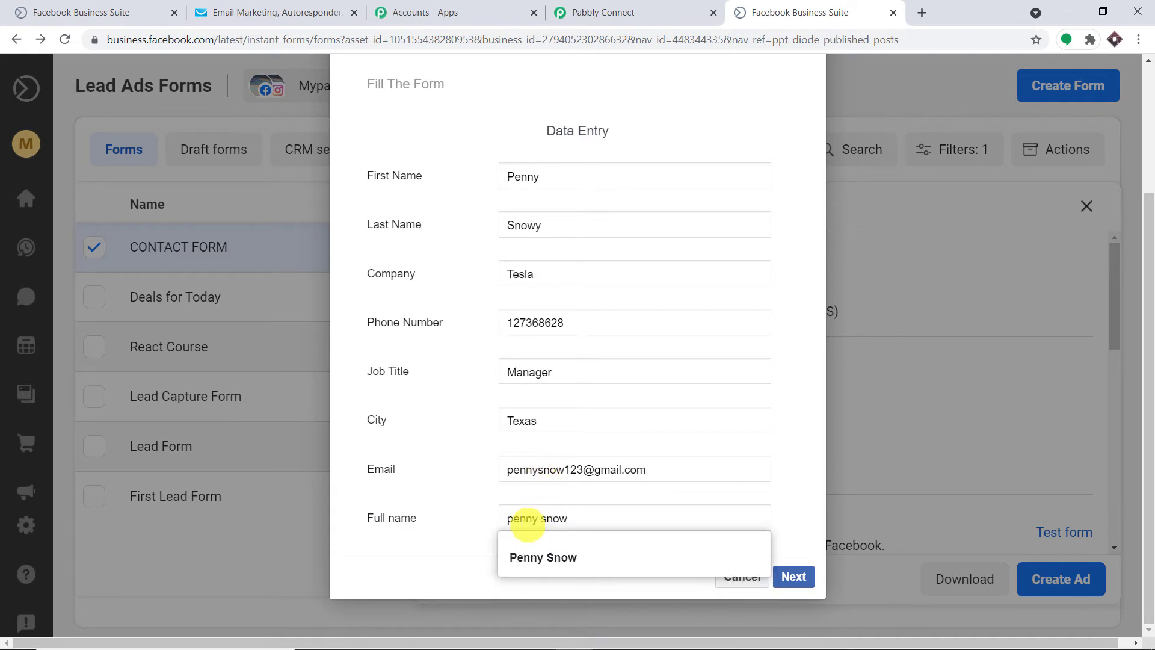
click(529, 552)
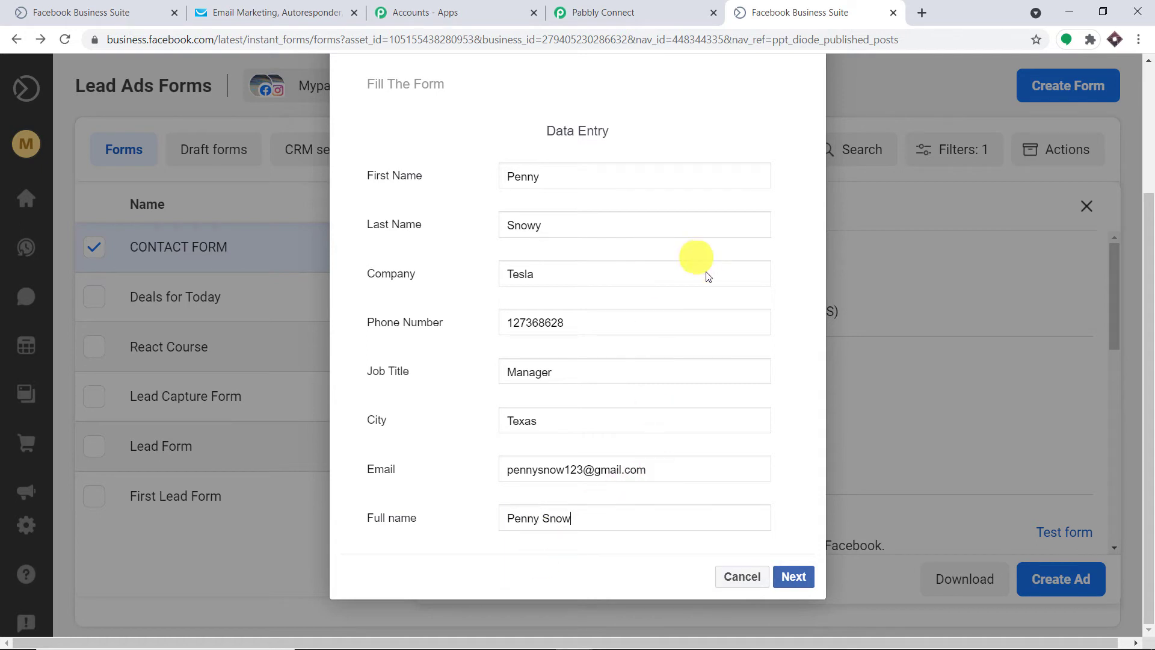
click(799, 574)
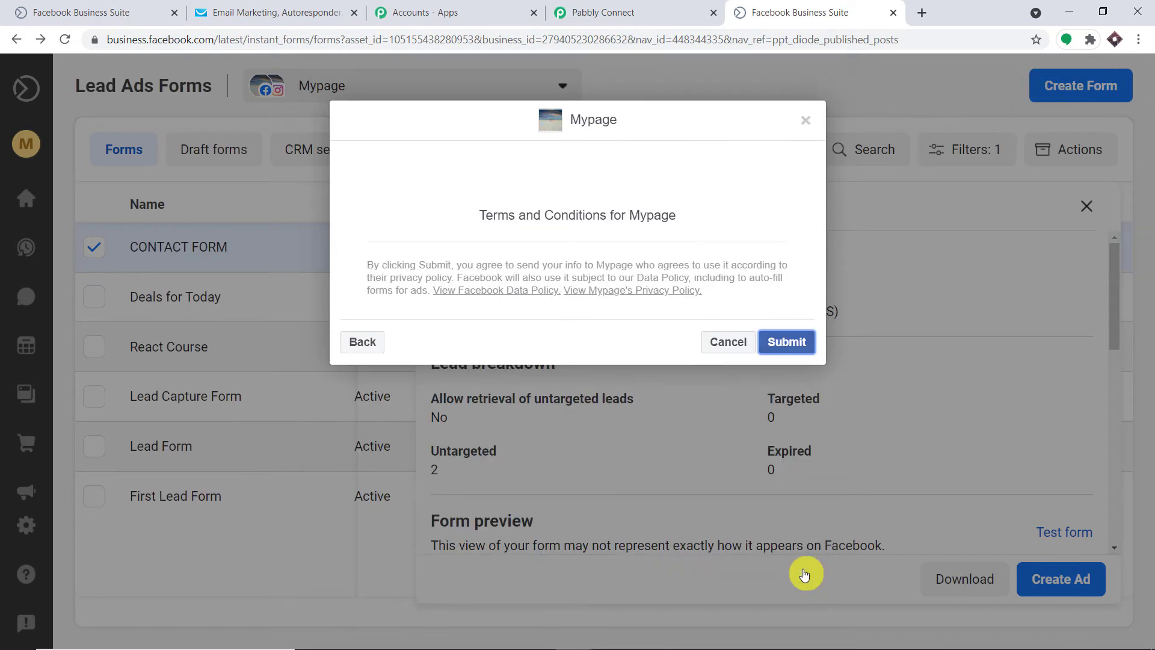
click(788, 342)
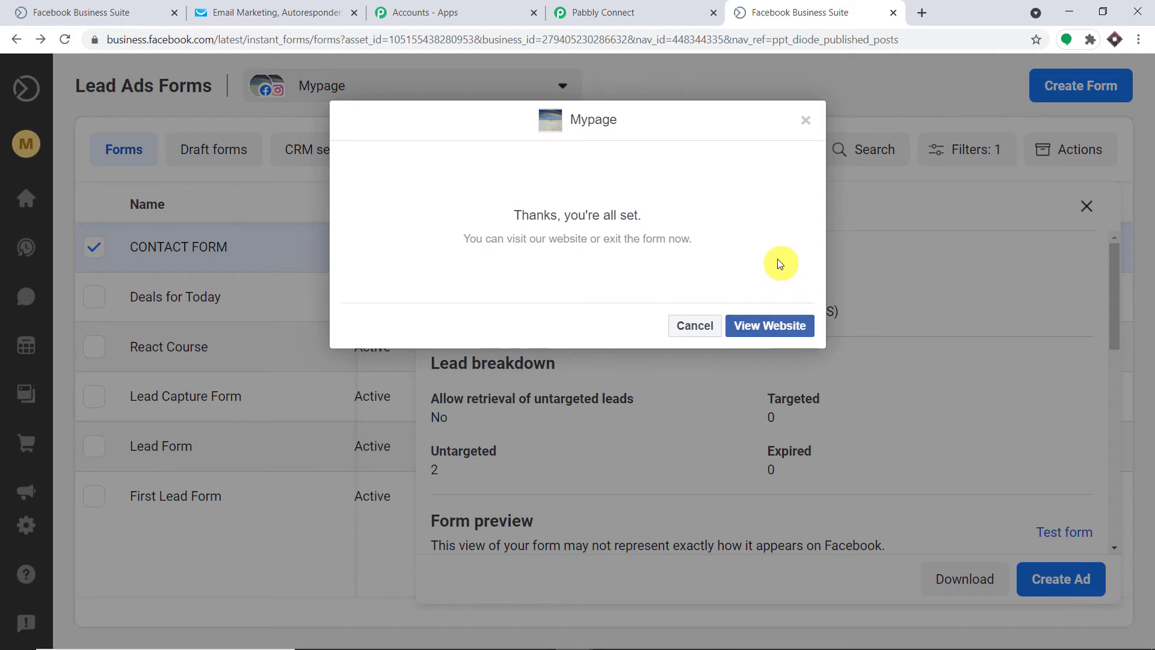
click(651, 11)
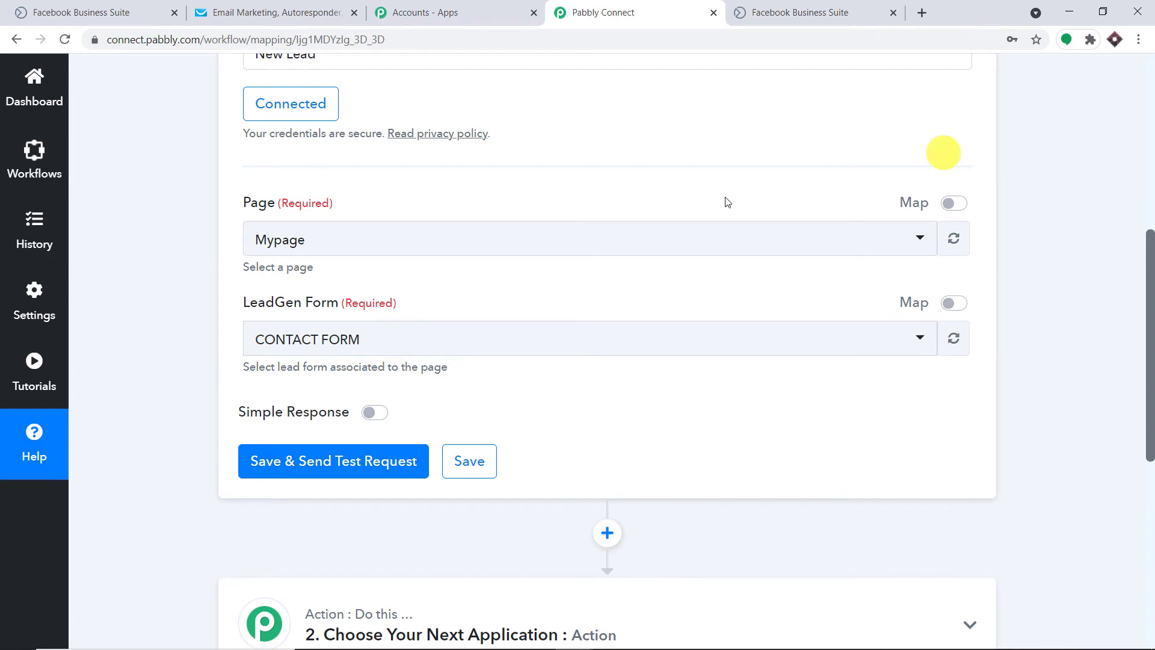
Save the trigger and fetch the Facebook test lead into the response data
click(359, 459)
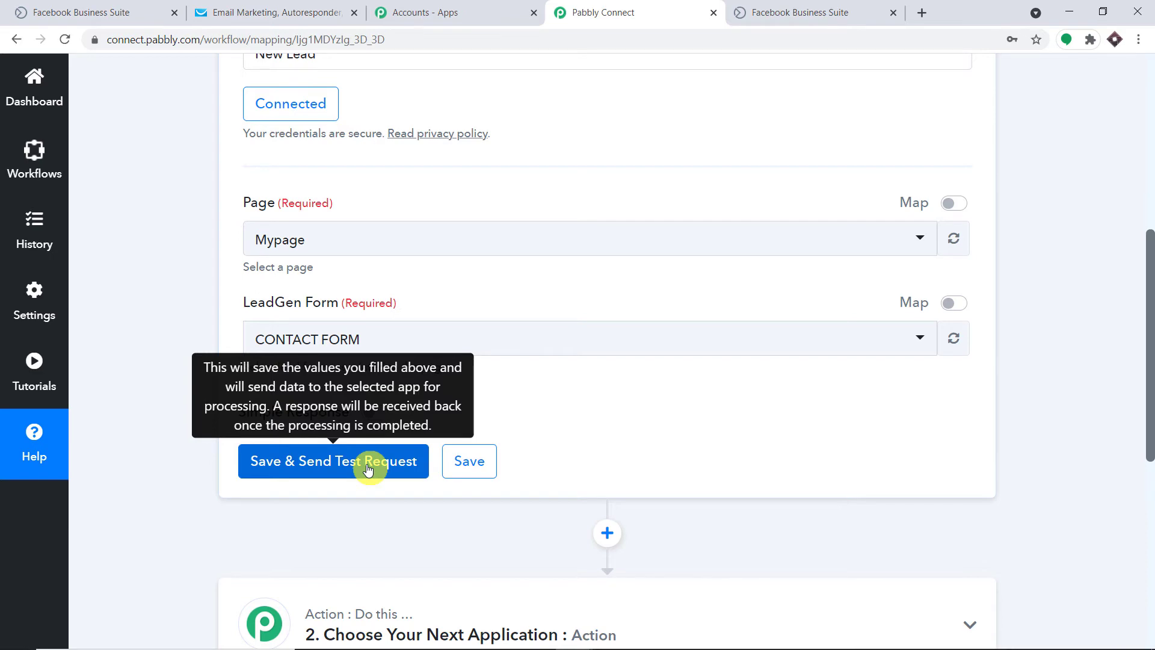
click(369, 469)
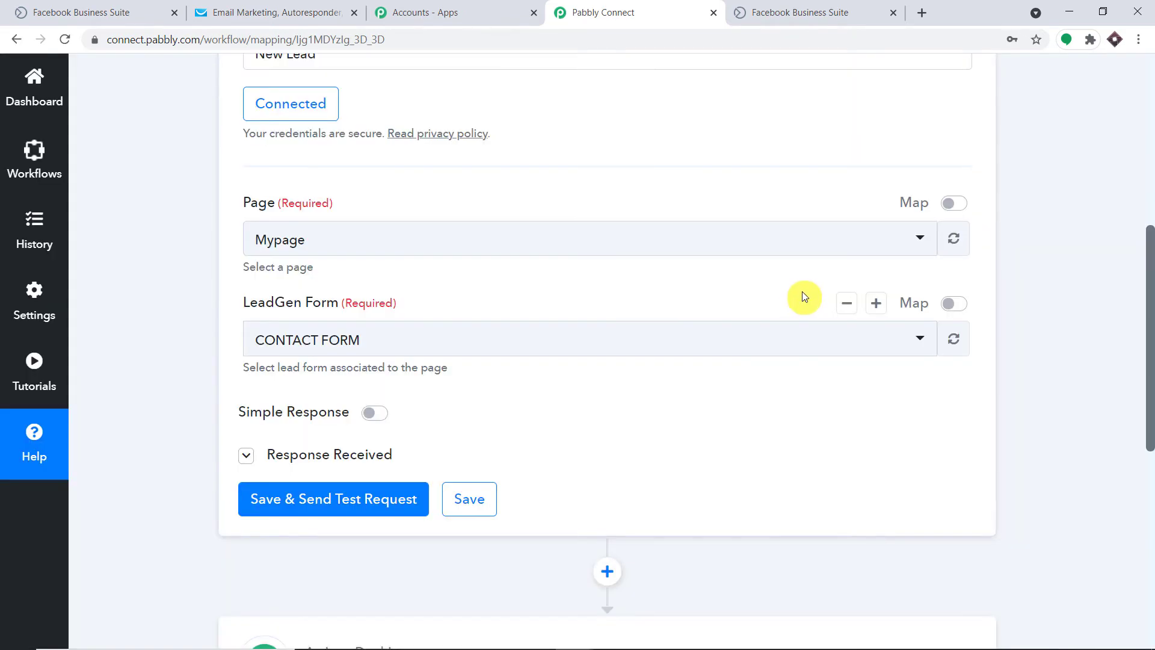
scroll(892, 340, down, 6)
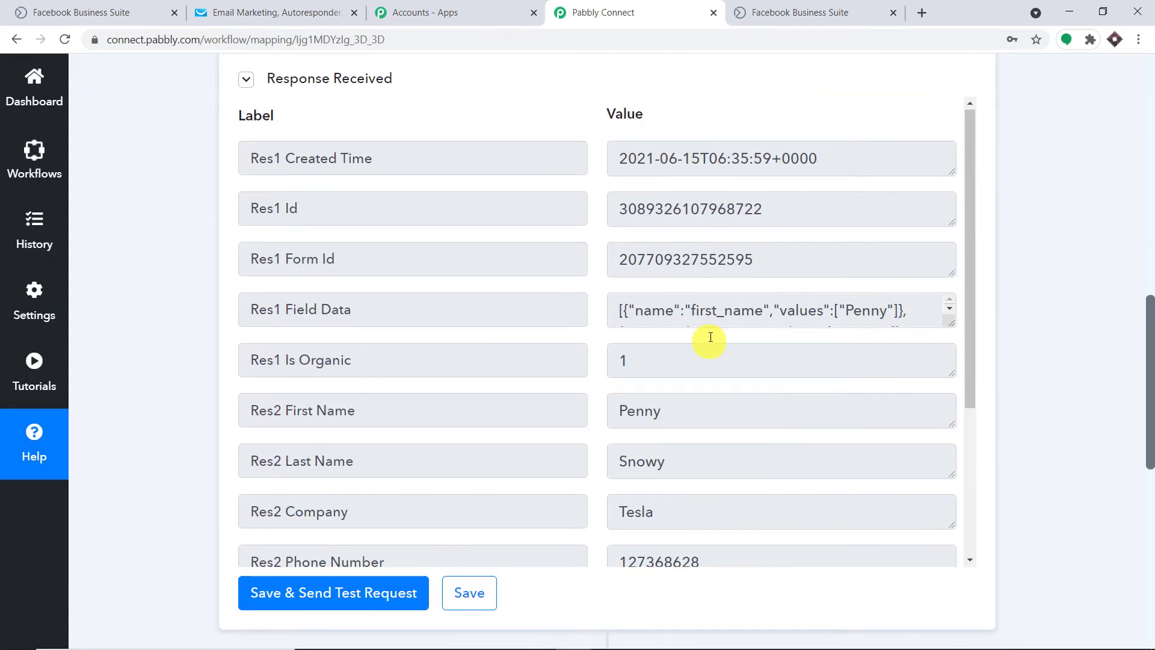
scroll(710, 337, down, 4)
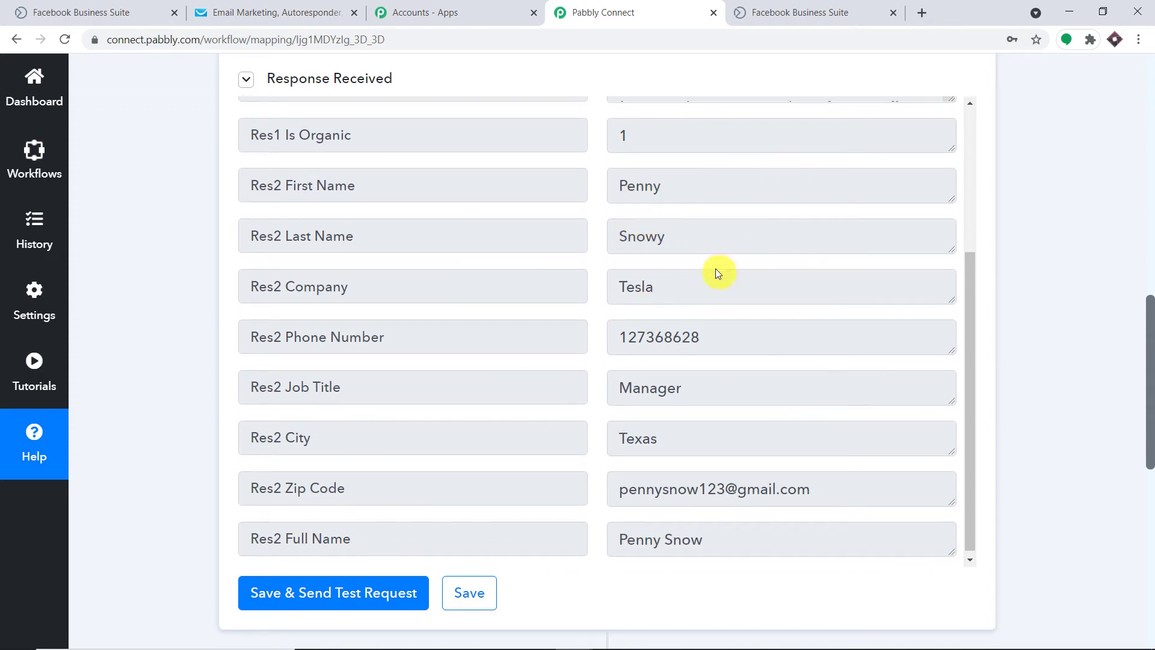
scroll(701, 271, down, 2)
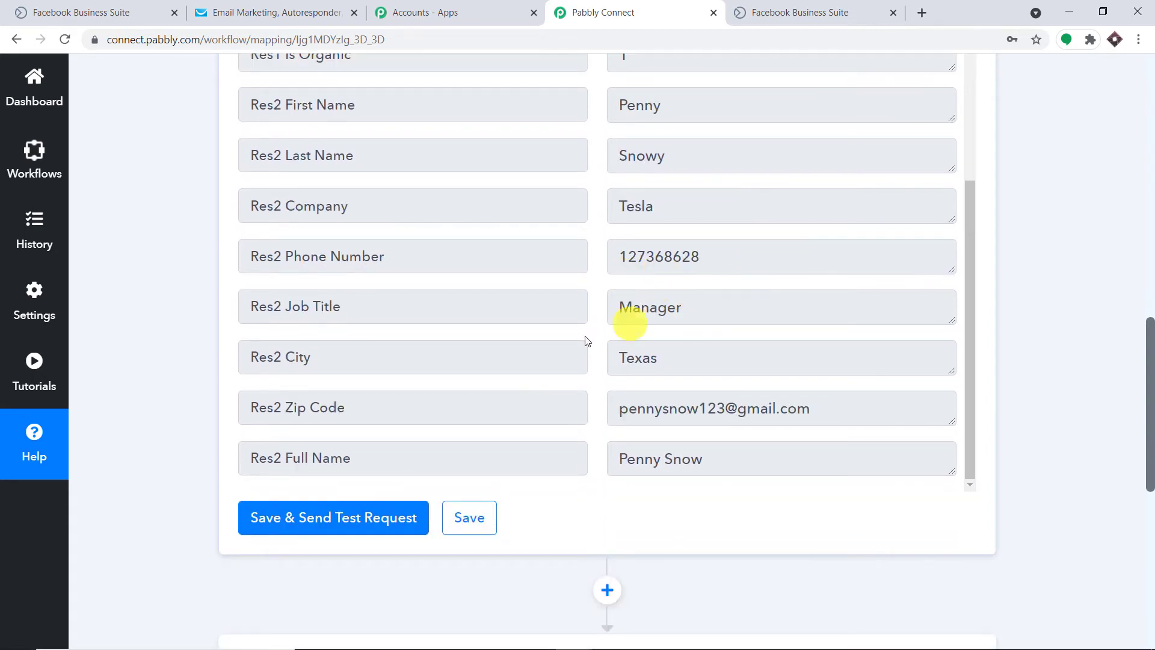
scroll(622, 296, down, 2)
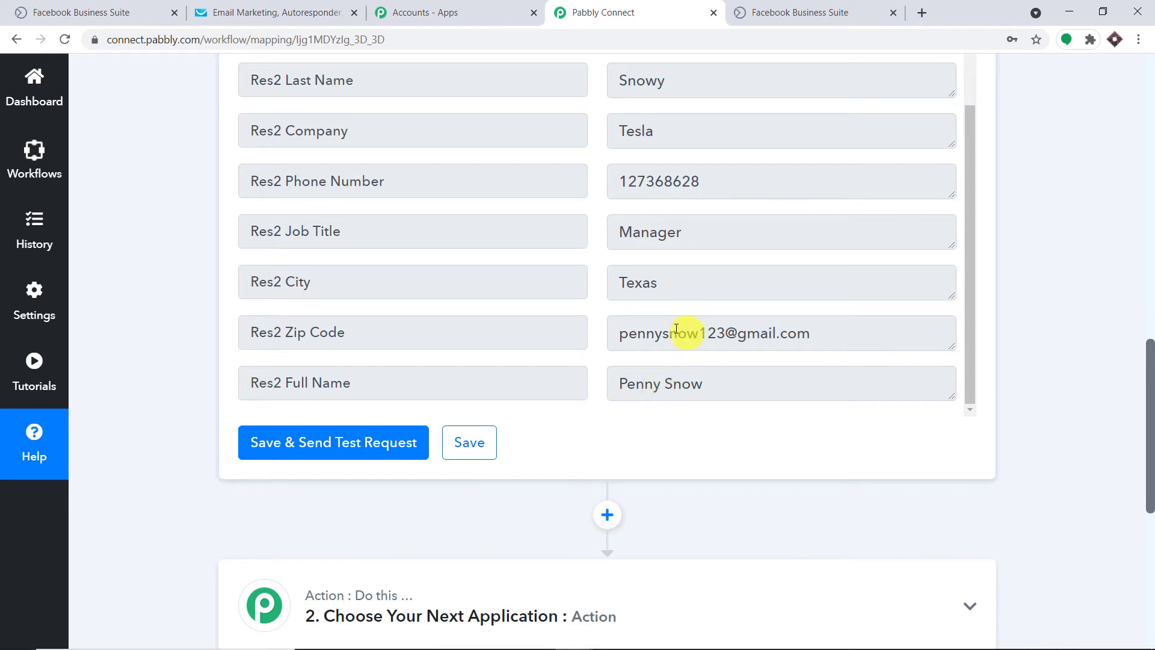
Highlight the test lead's email and full name values, then scroll down to step 2
drag(623, 335, 832, 327)
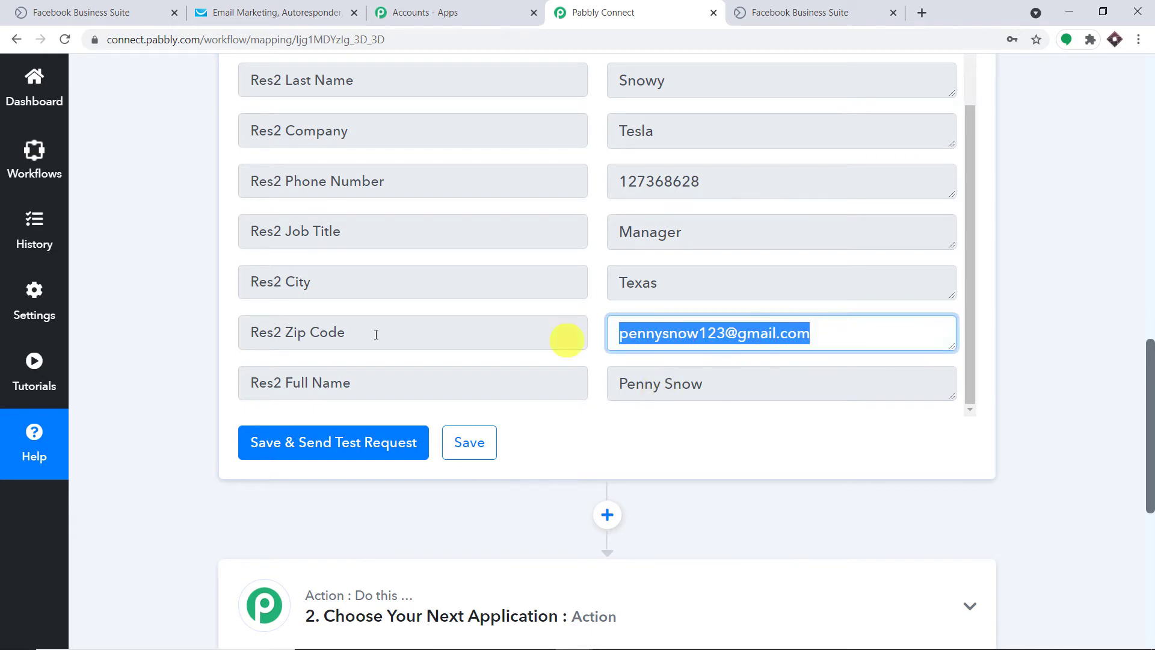
scroll(691, 241, down, 3)
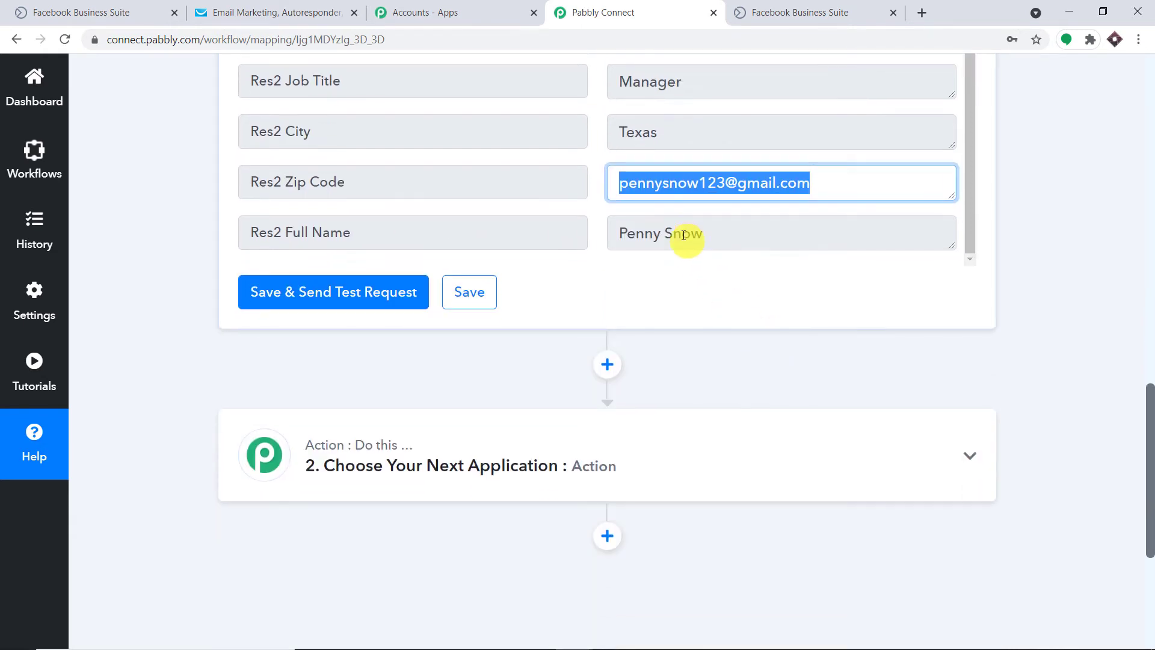
drag(707, 235, 593, 252)
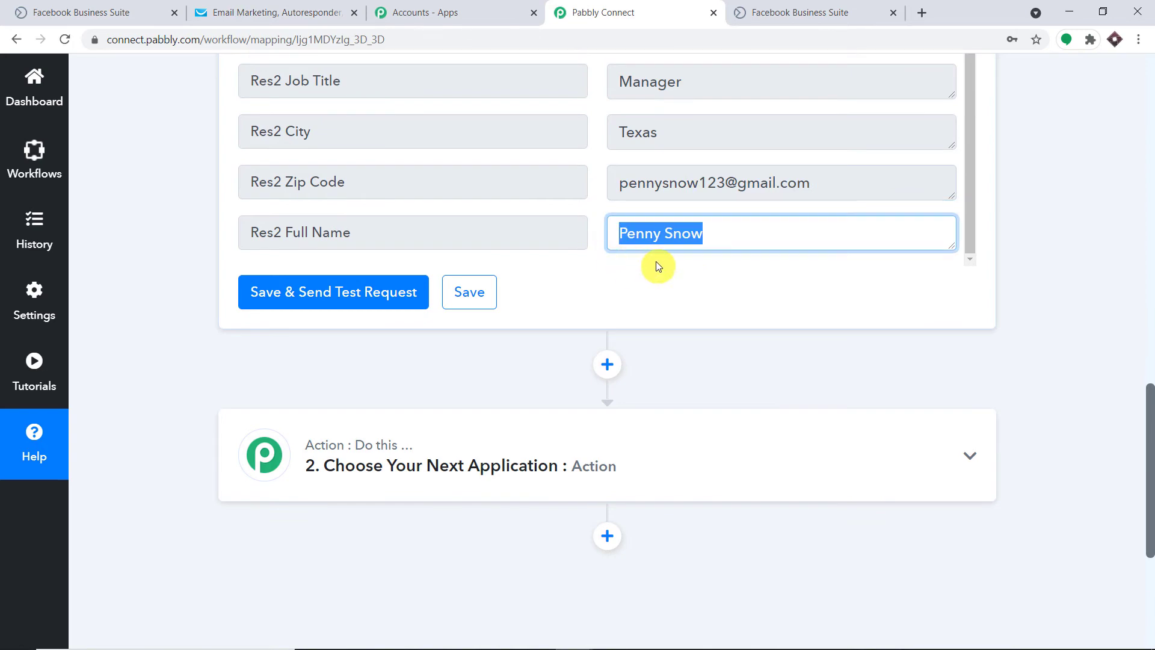
scroll(782, 238, up, 10)
scroll(999, 187, up, 4)
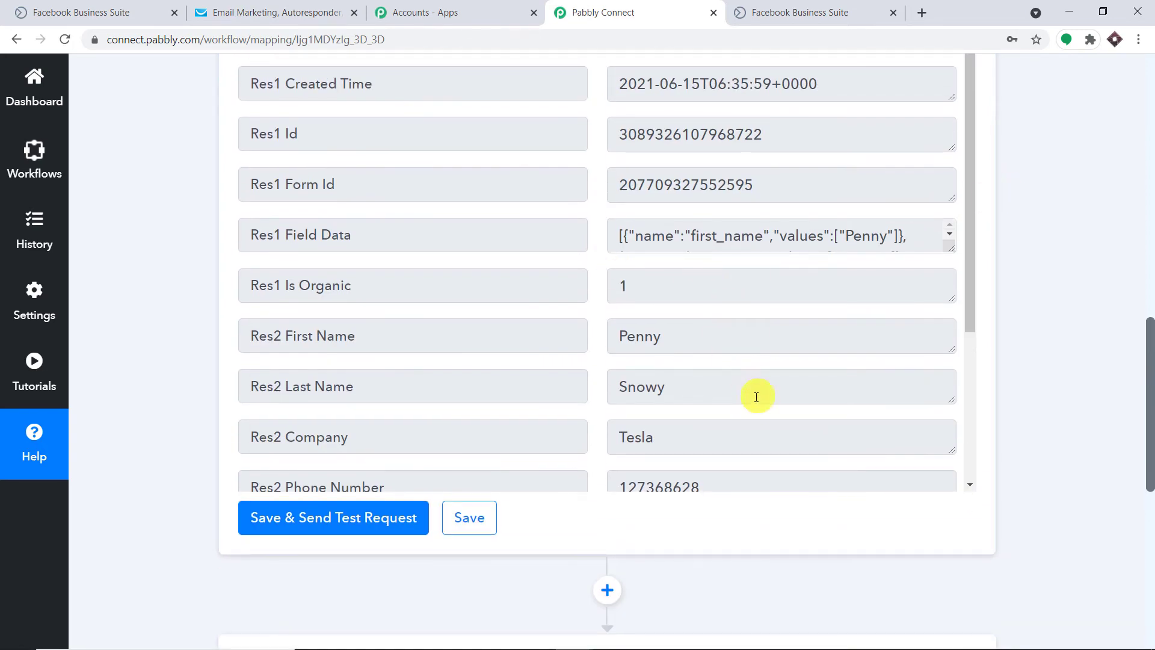
scroll(764, 398, down, 3)
scroll(796, 385, down, 2)
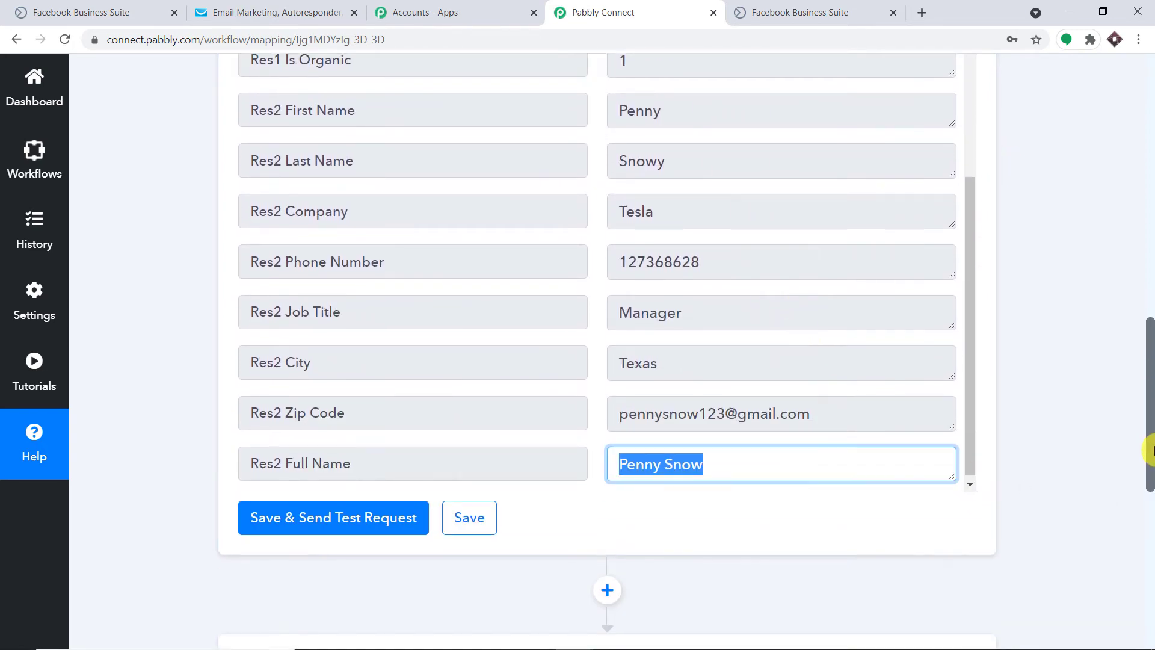
drag(1144, 464, 1147, 577)
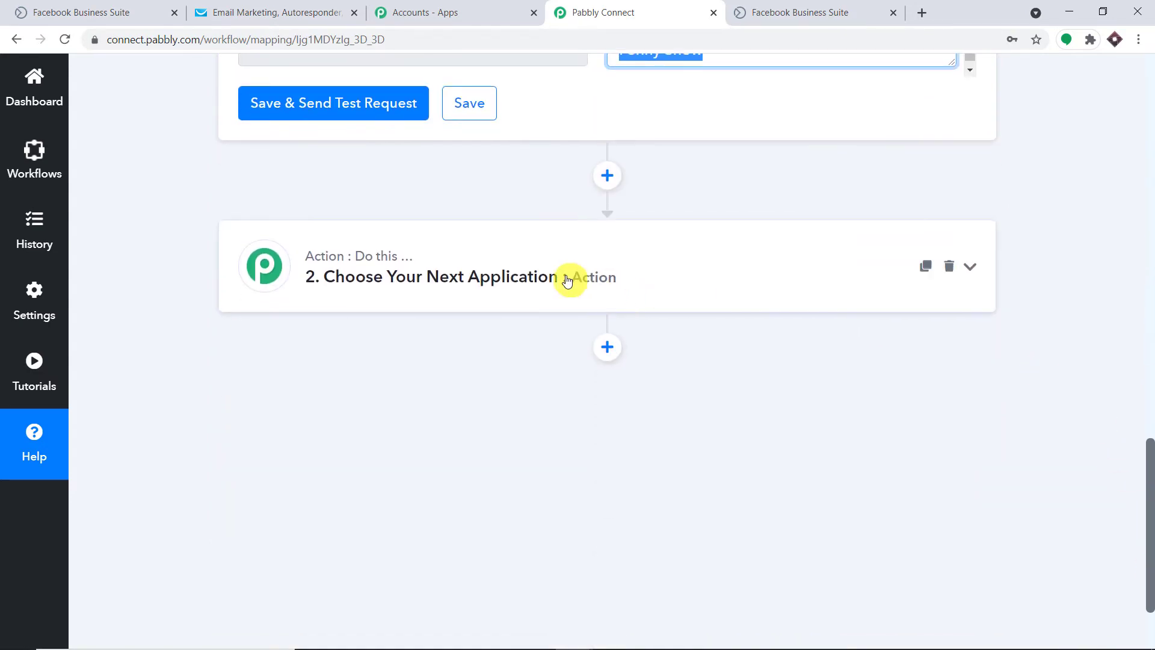
Set step 2's app to GetResponse with the Create a New Contact action event
click(563, 277)
click(392, 369)
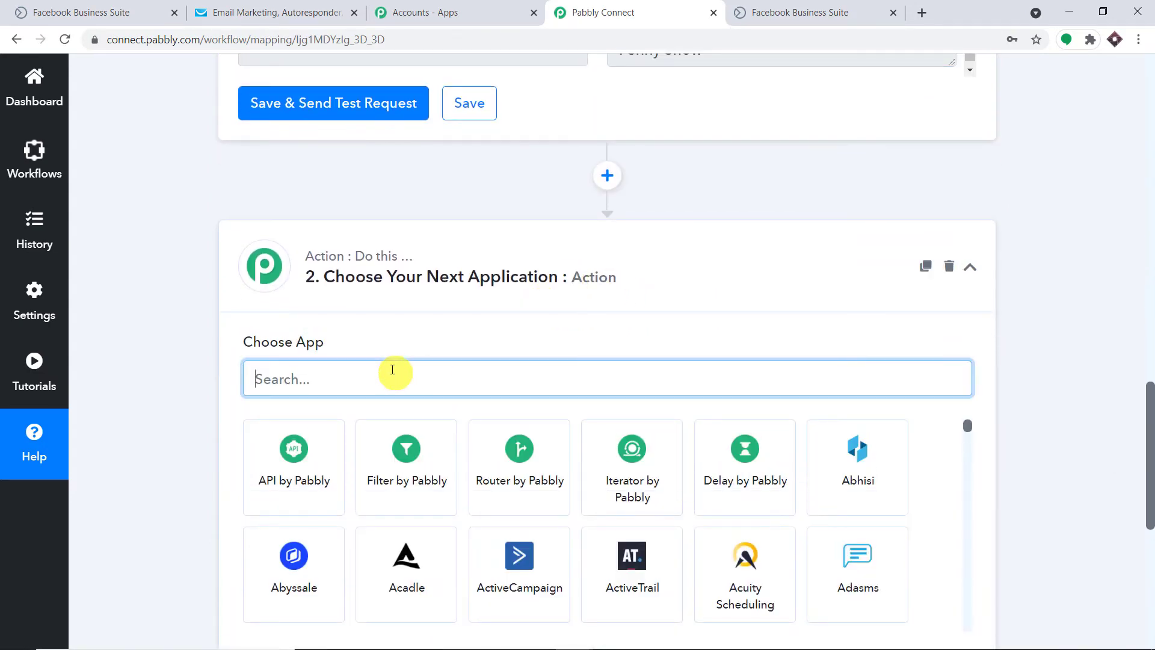
text(getre)
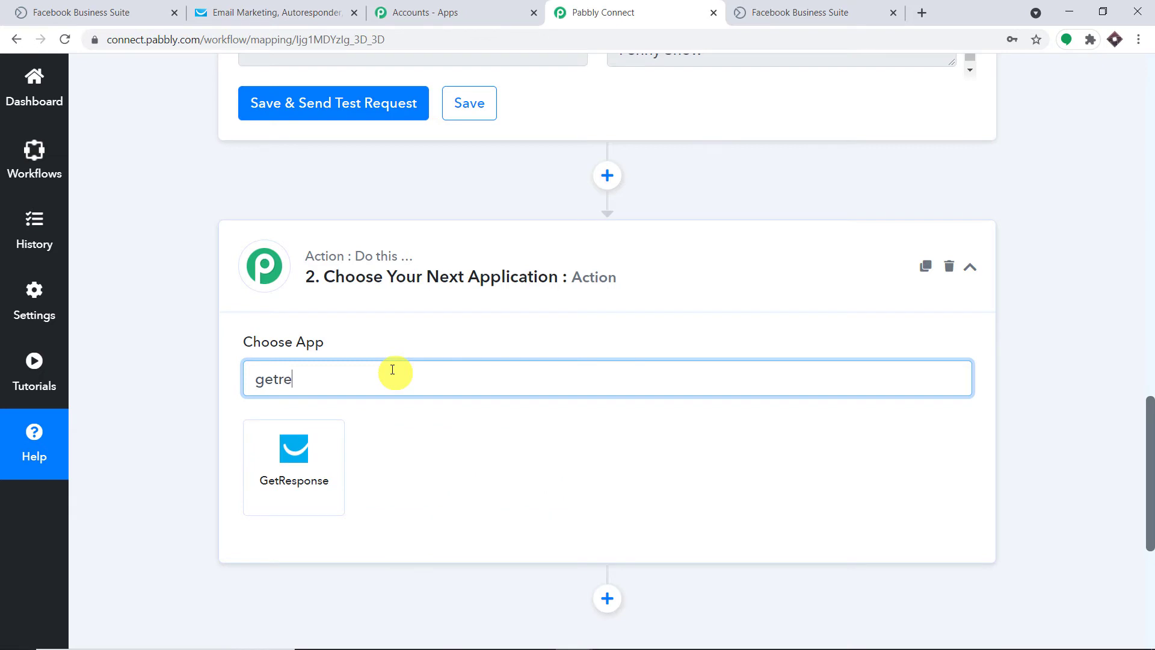
click(313, 464)
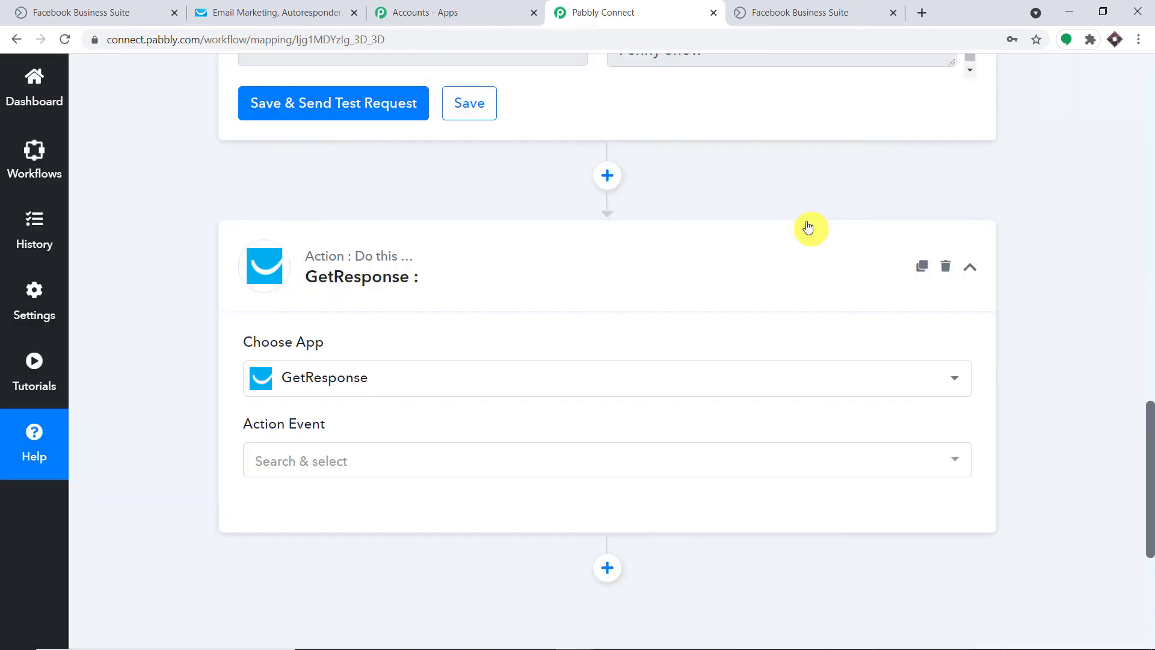
click(392, 461)
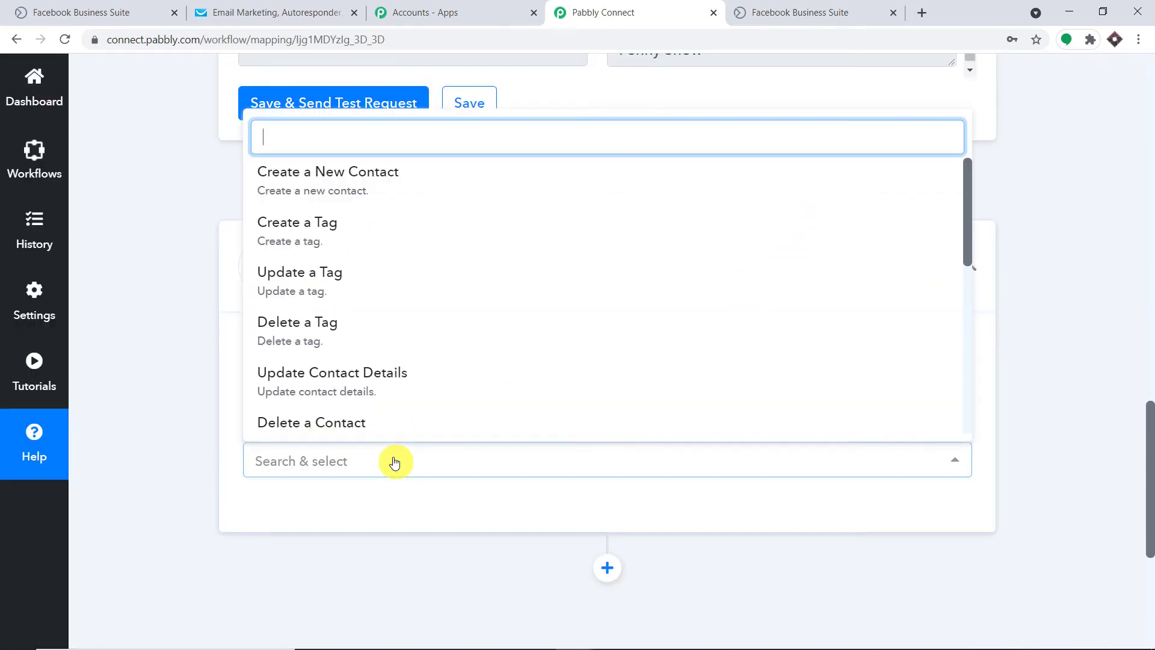
click(442, 176)
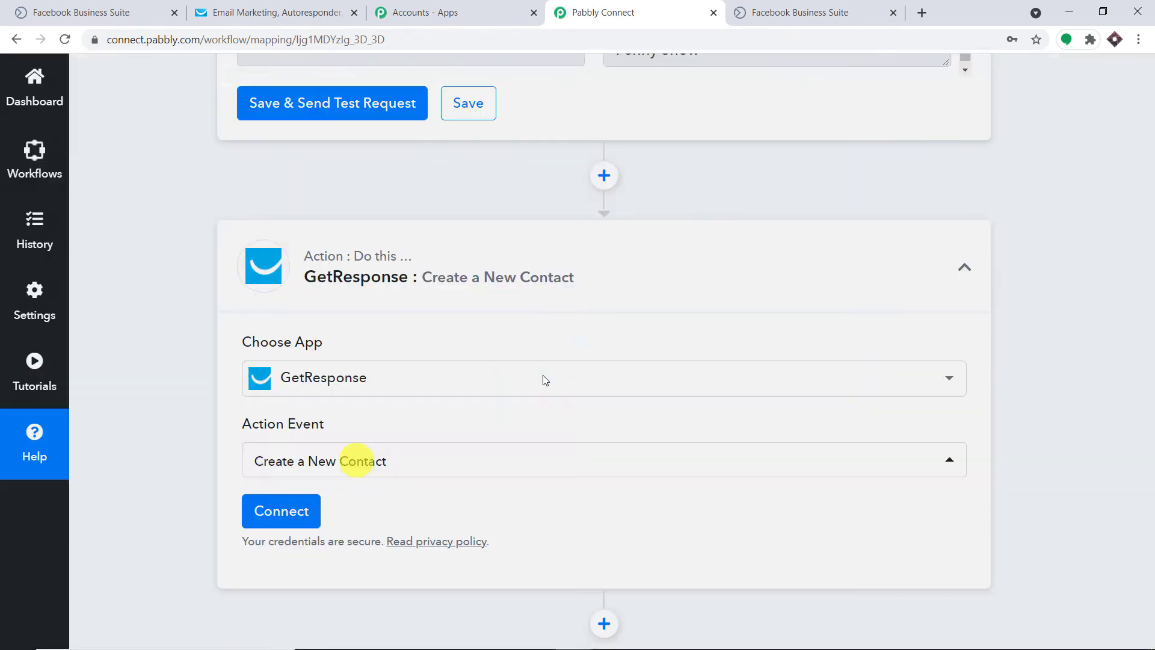
Start a new GetResponse account connection and switch to the GetResponse tab
click(284, 511)
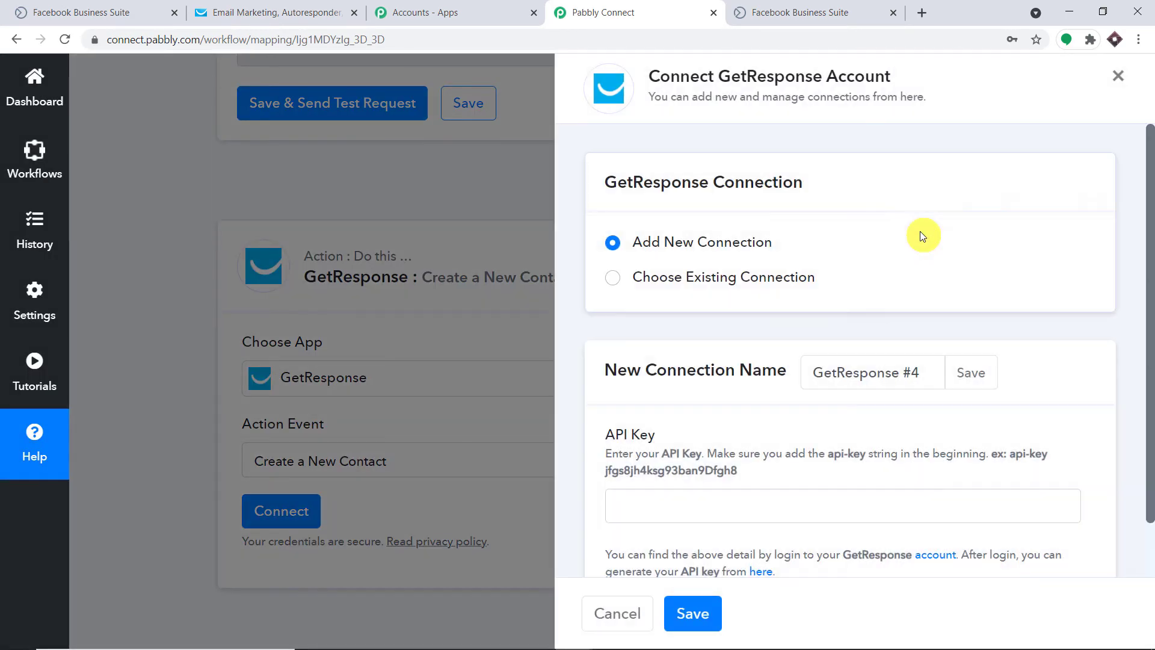
scroll(919, 231, down, 2)
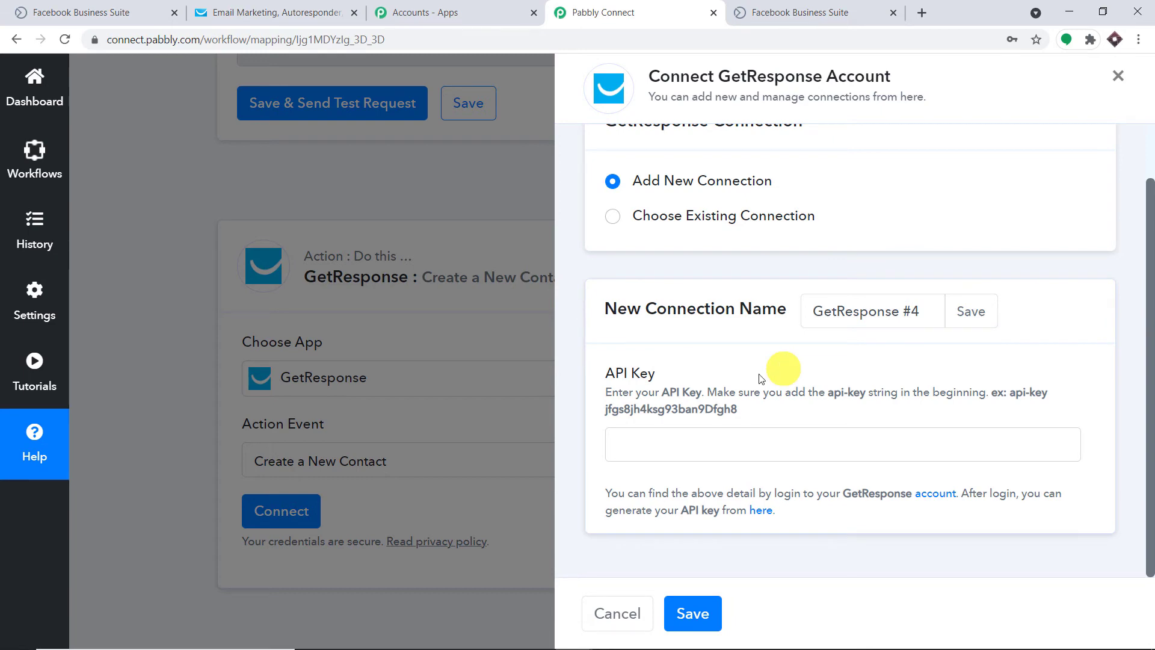
click(309, 12)
scroll(678, 266, up, 5)
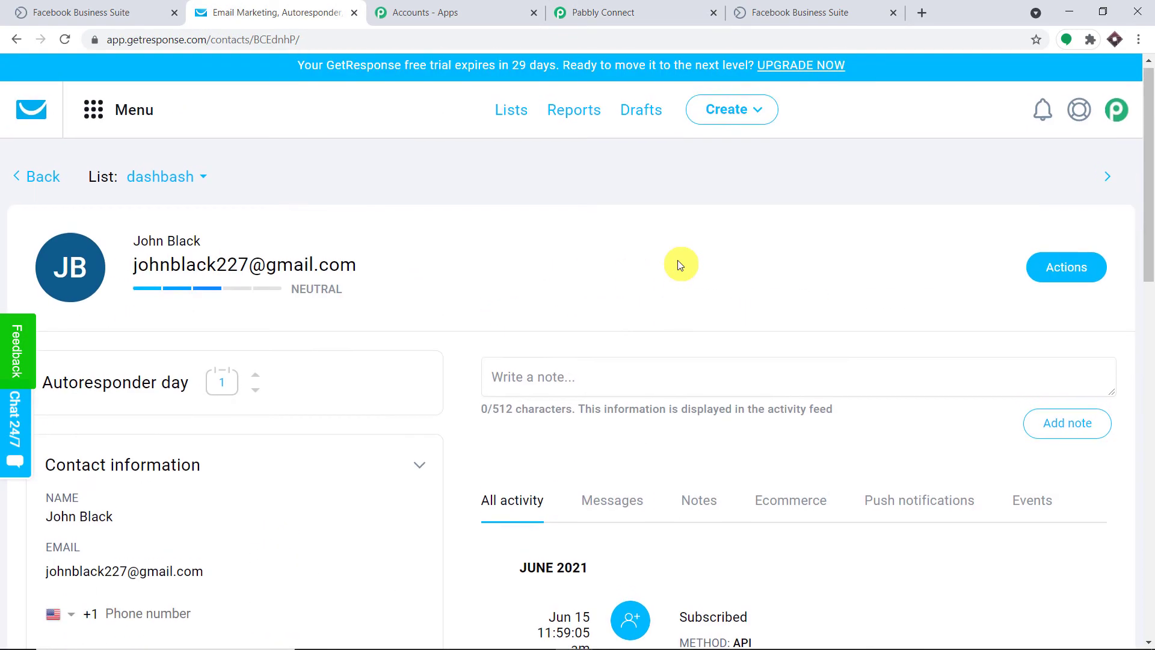
Generate a GetResponse API key named SUNSHINE under Integrations and API, and copy it
click(94, 120)
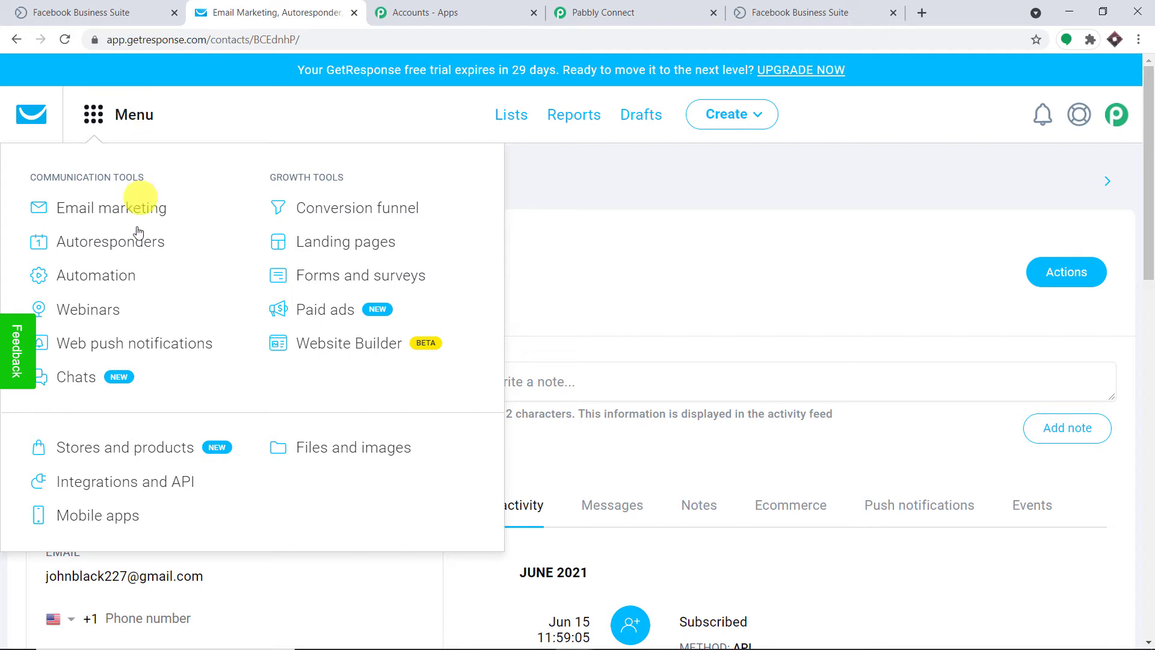
click(125, 485)
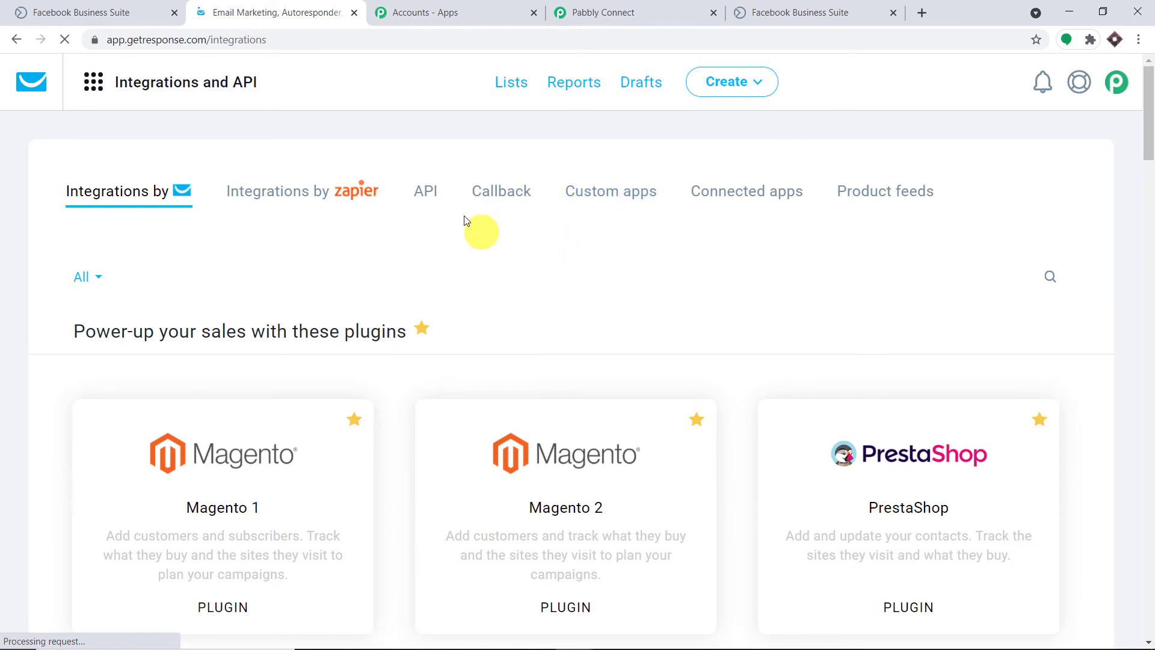
click(427, 193)
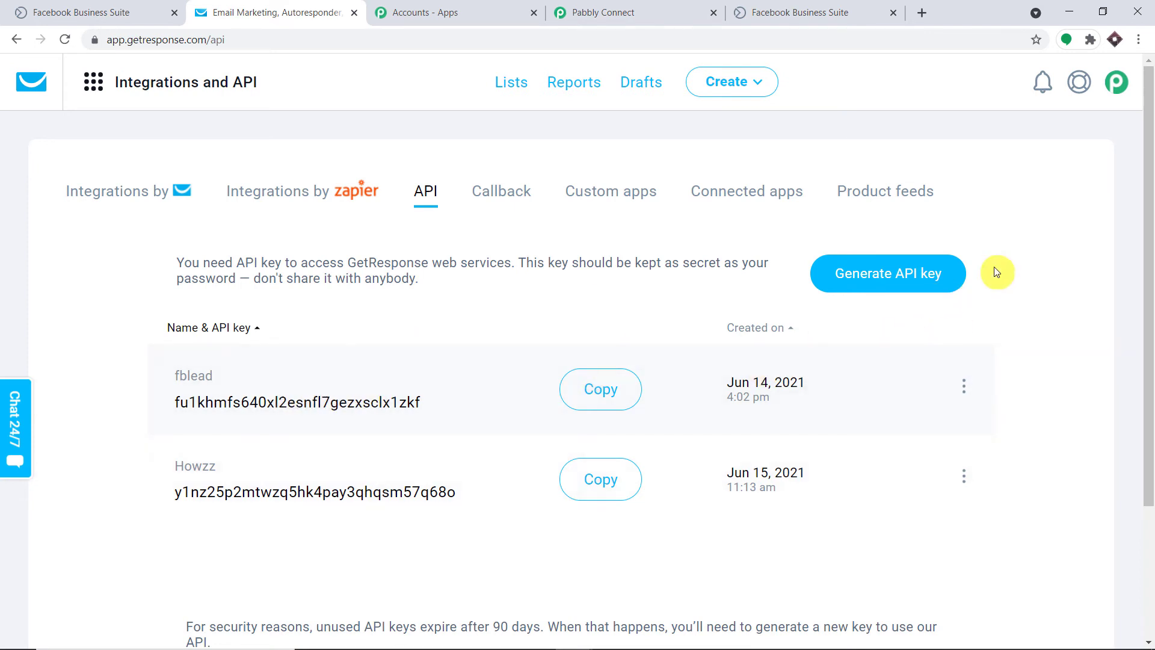
click(914, 274)
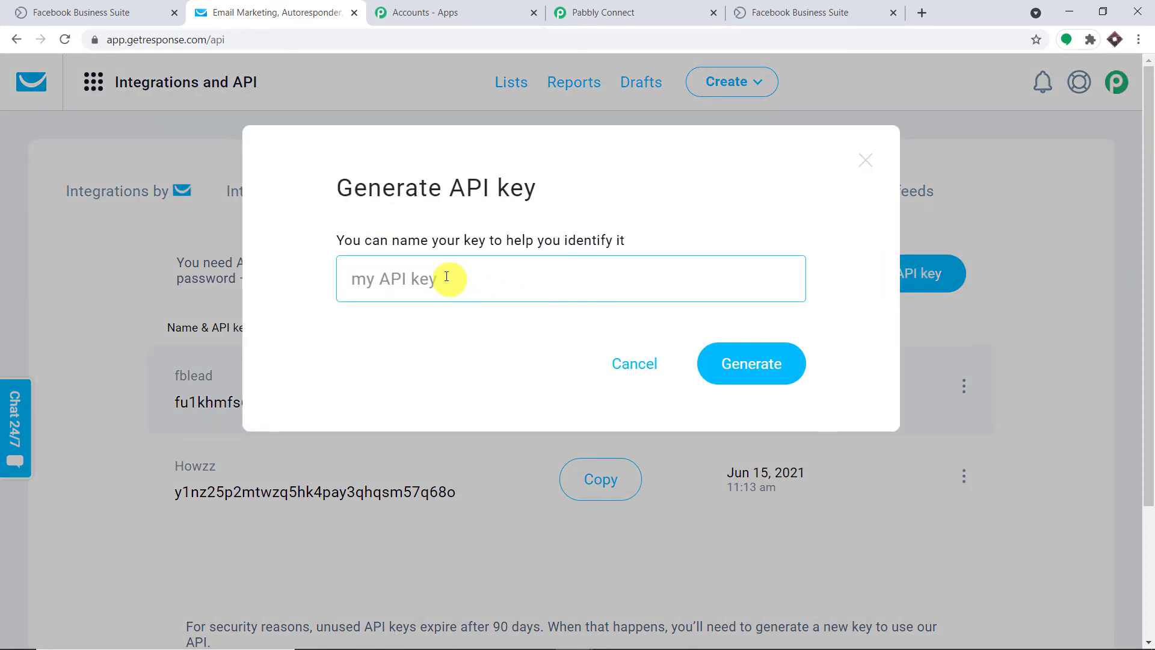
text(SUNSHINE)
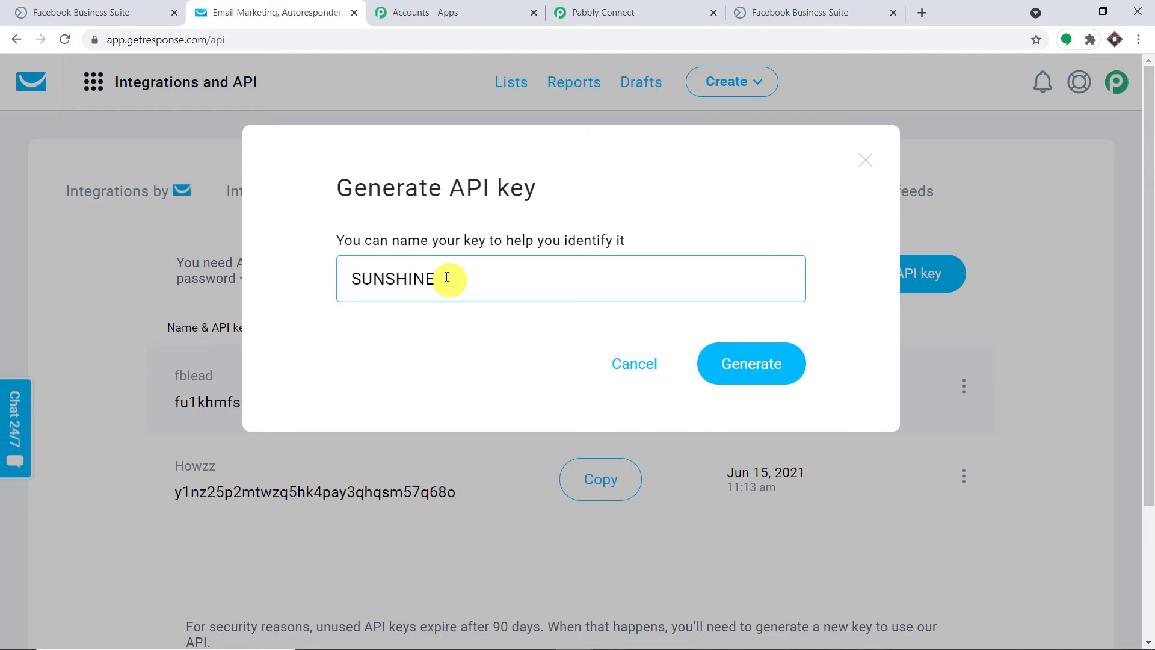
click(737, 358)
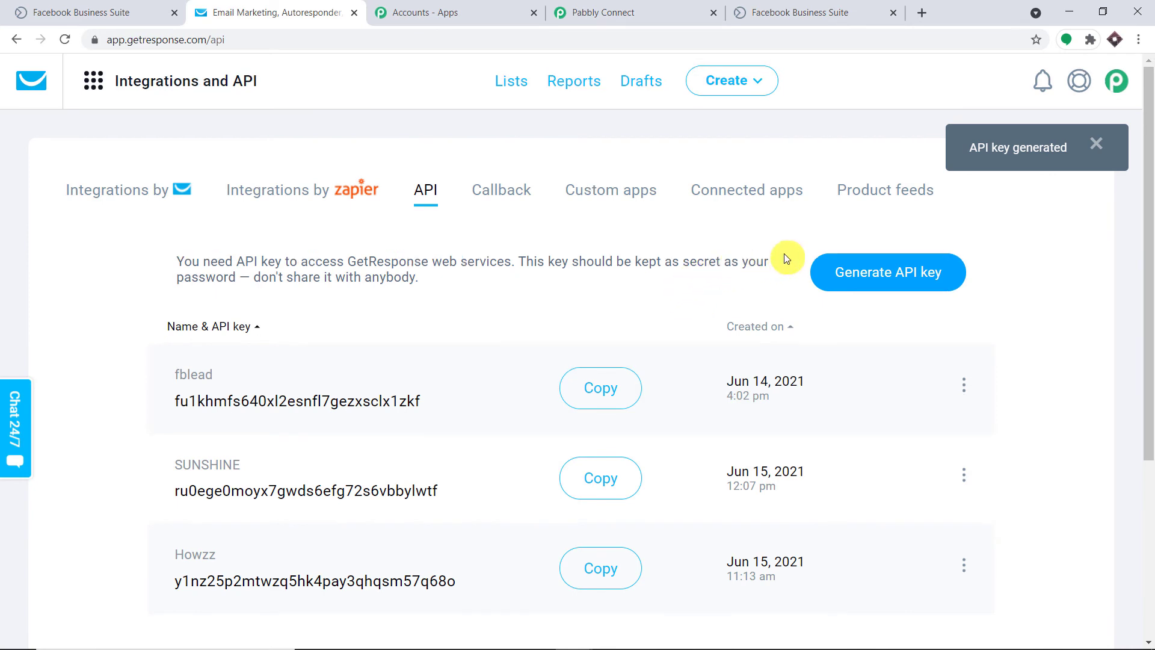
scroll(785, 255, down, 3)
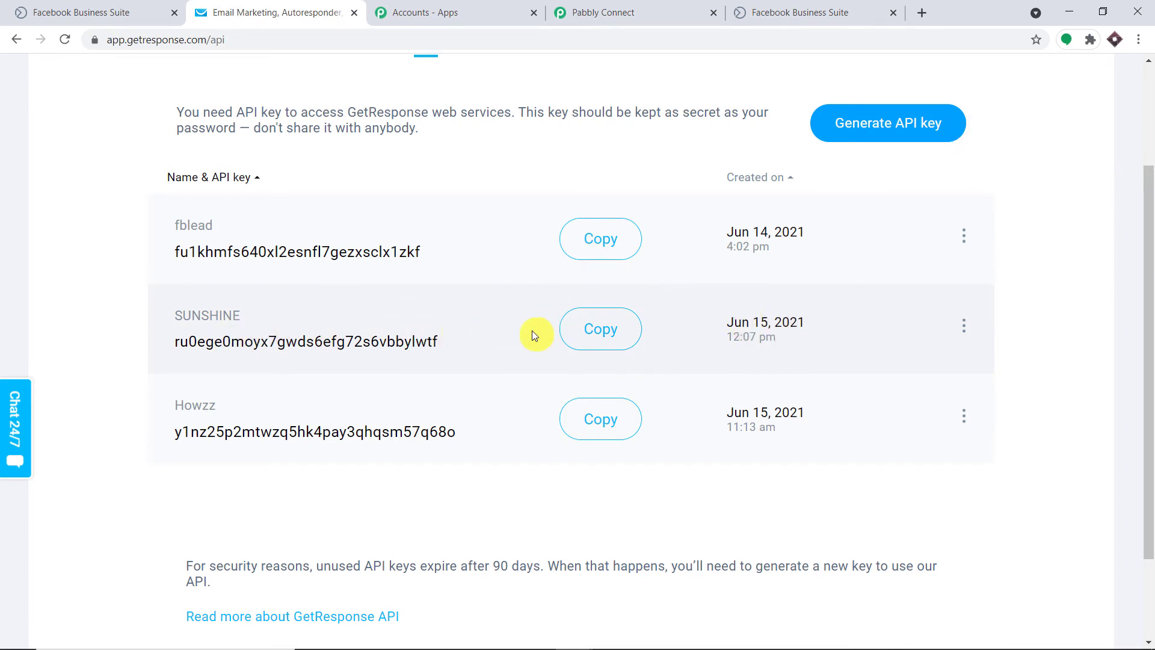
click(596, 335)
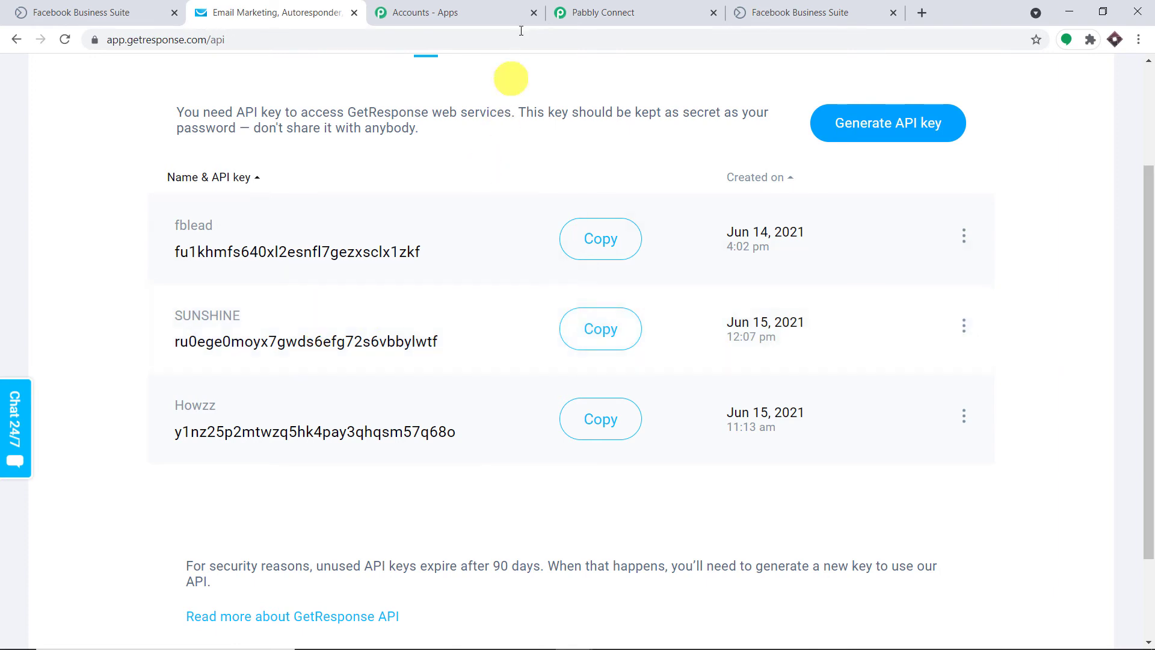
click(568, 12)
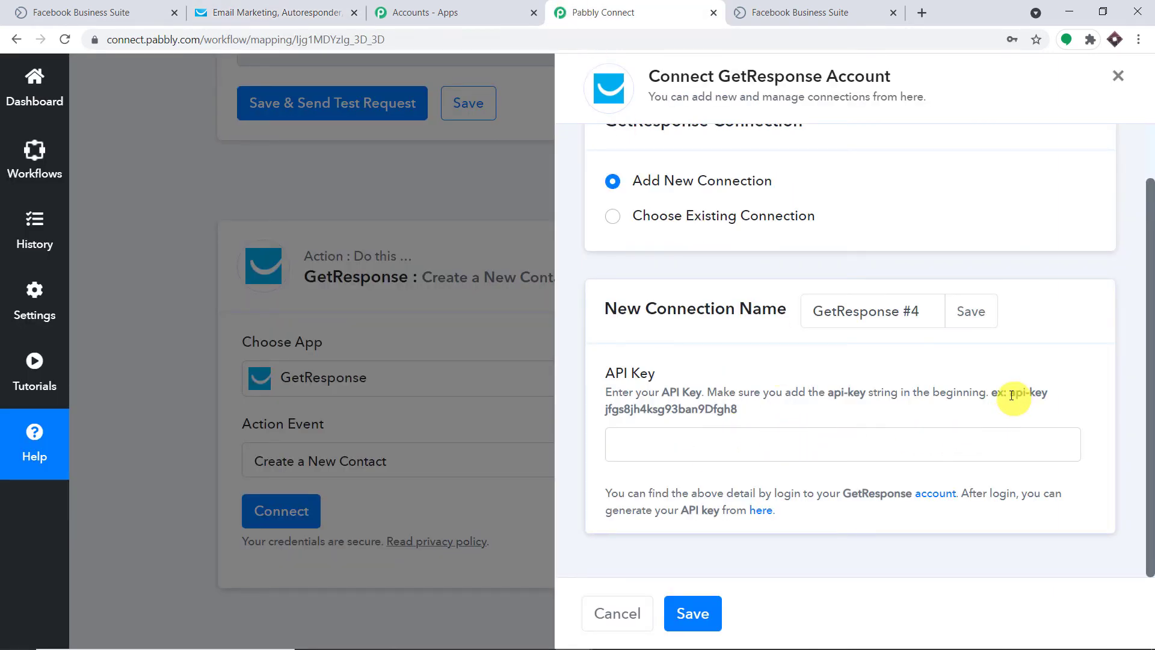
Enter the 'api-key' prefix followed by the SUNSHINE key as the API Key and save the connection
drag(1011, 395, 1046, 395)
right_click(1041, 394)
click(1036, 399)
click(625, 446)
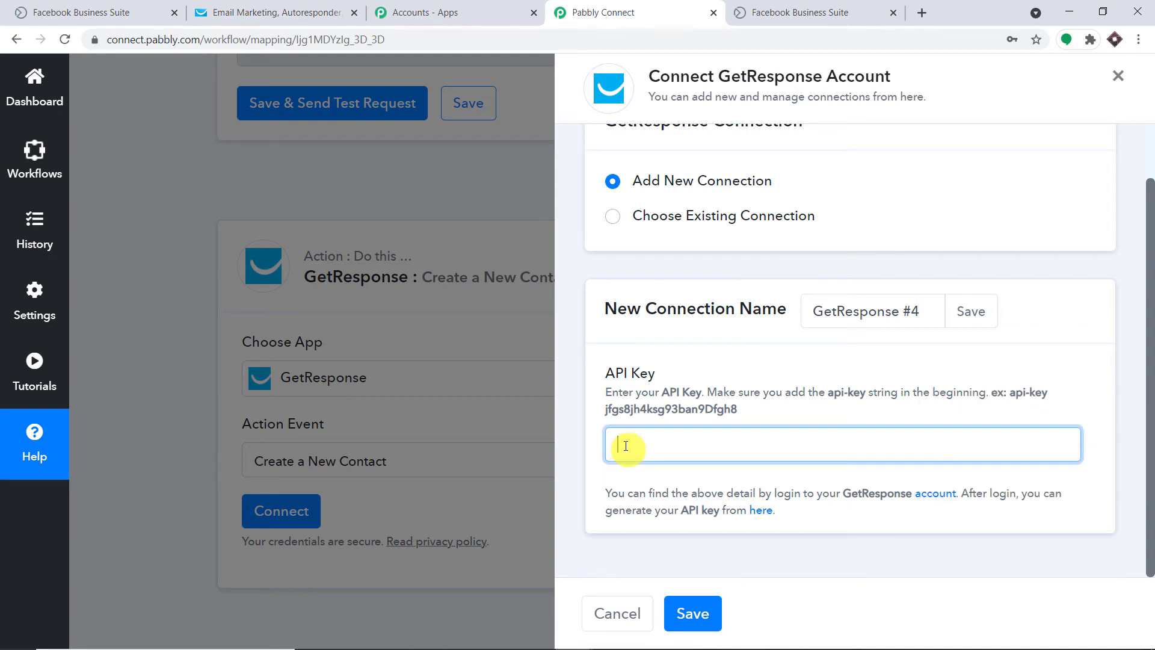
key(ctrl+v)
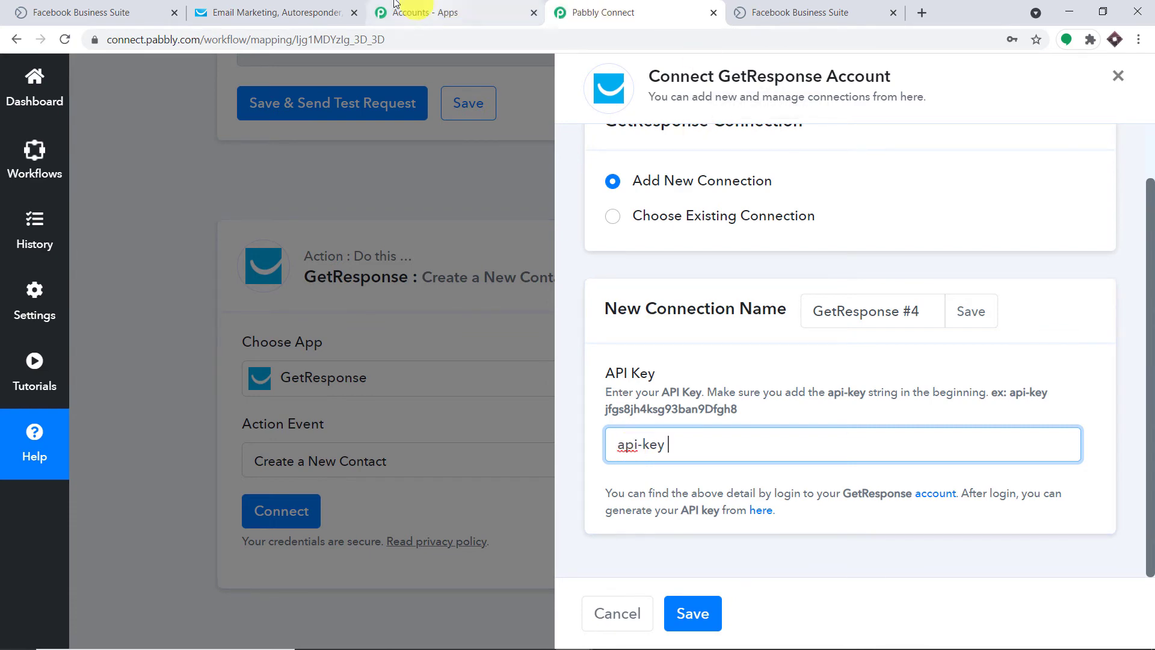
click(283, 12)
click(586, 328)
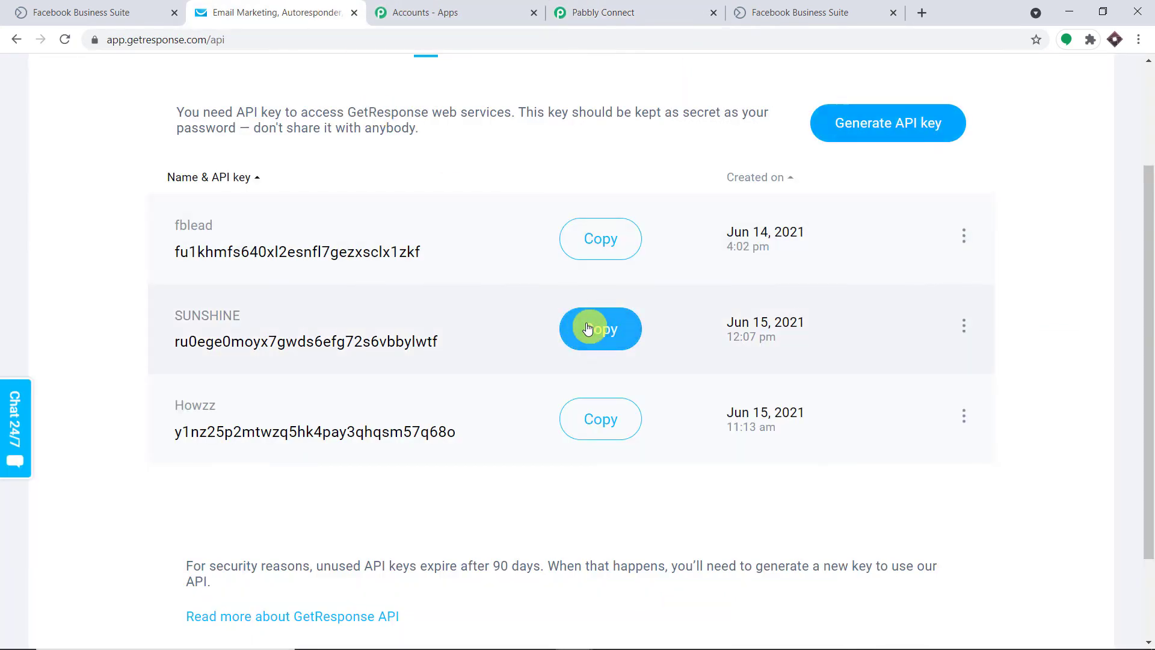
click(603, 4)
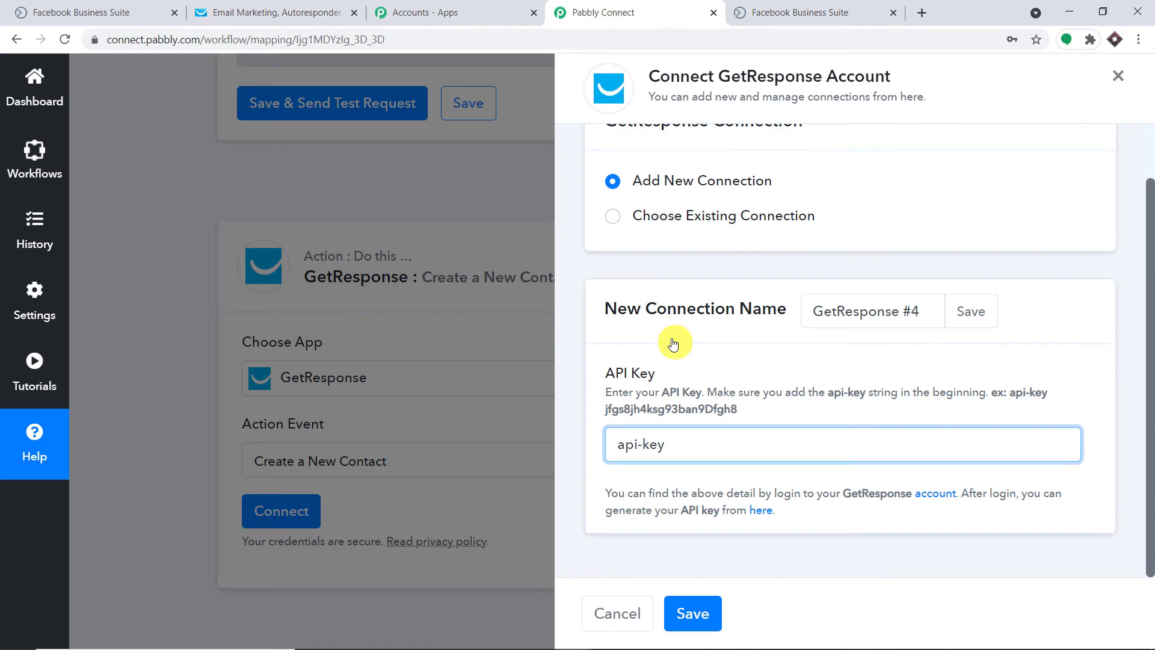
key(ctrl+v)
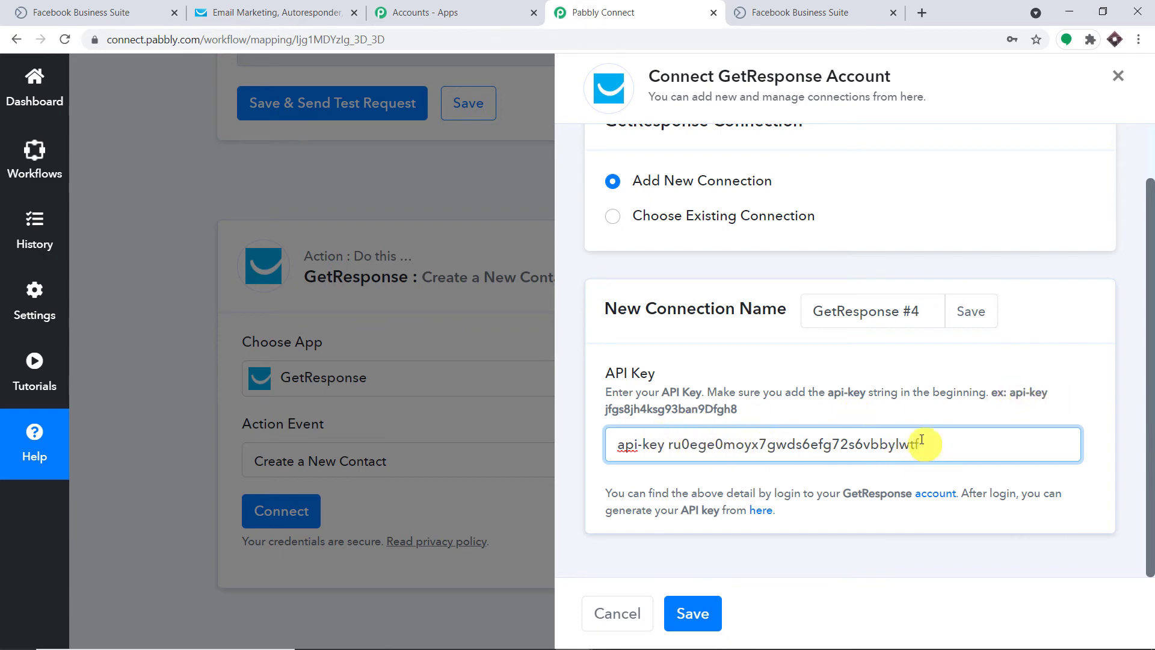
click(693, 613)
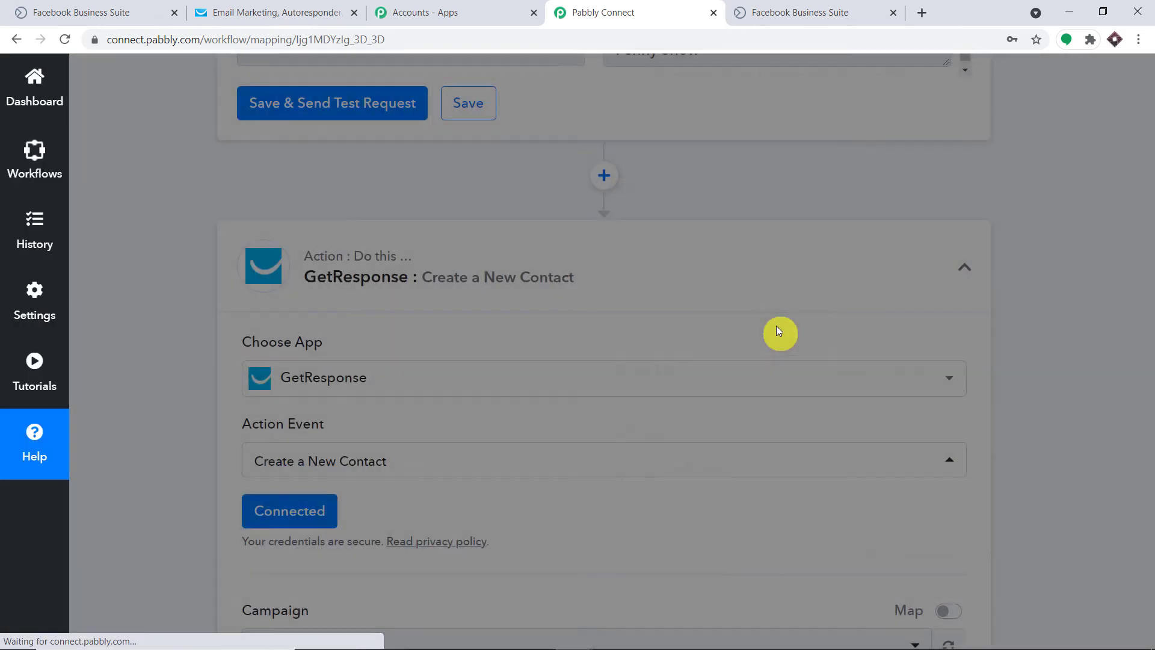
Scroll the GetResponse action form and check which lists the Campaign dropdown offers
scroll(765, 310, down, 5)
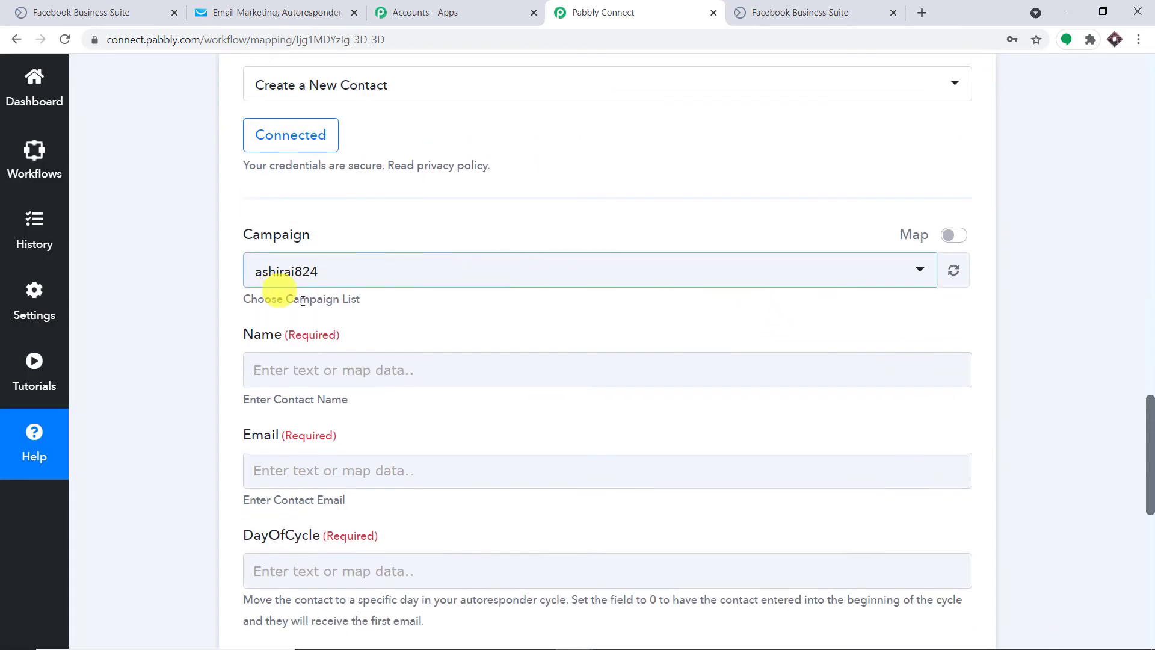
scroll(345, 498, down, 3)
scroll(421, 421, down, 1)
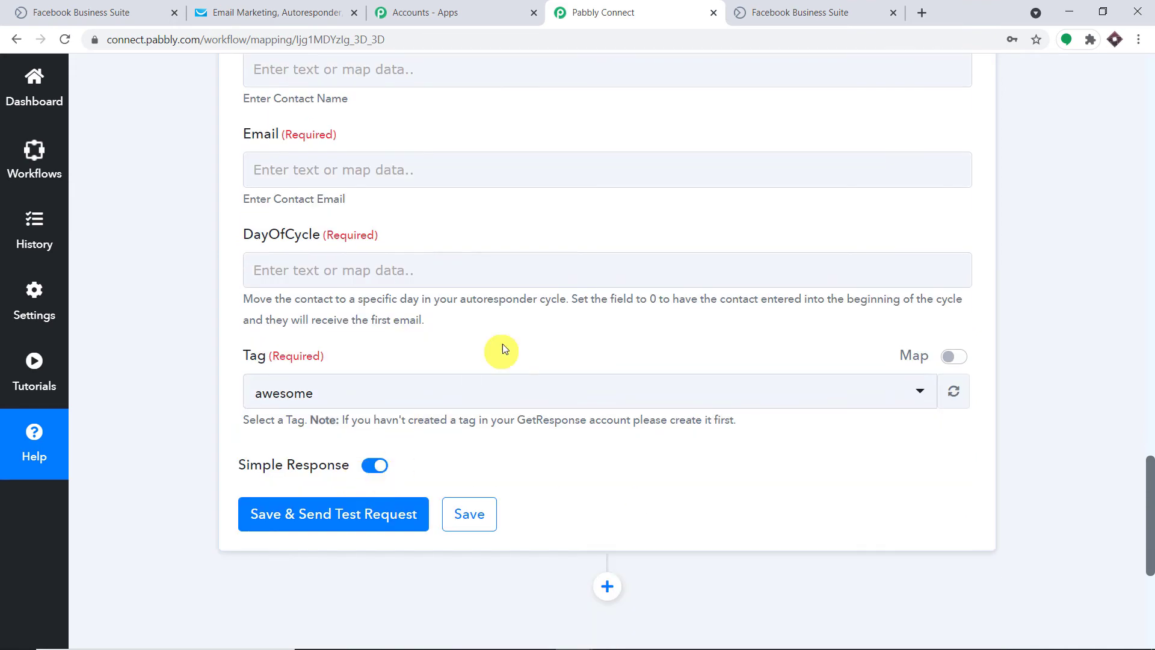
scroll(510, 340, up, 2)
click(522, 311)
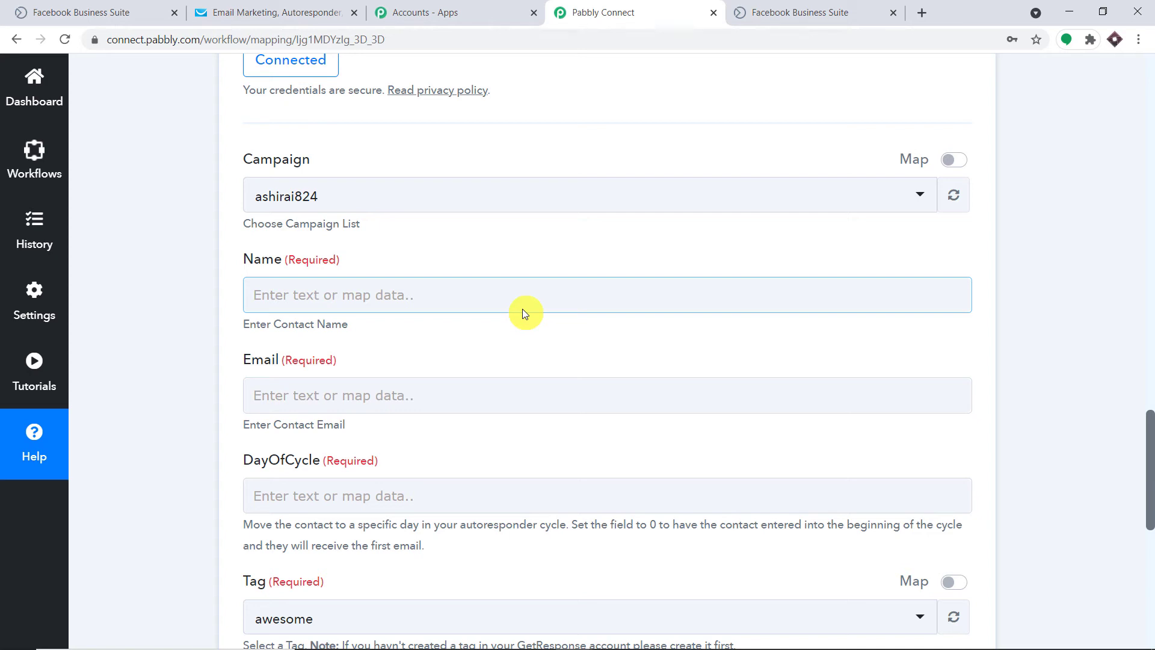
scroll(381, 199, up, 1)
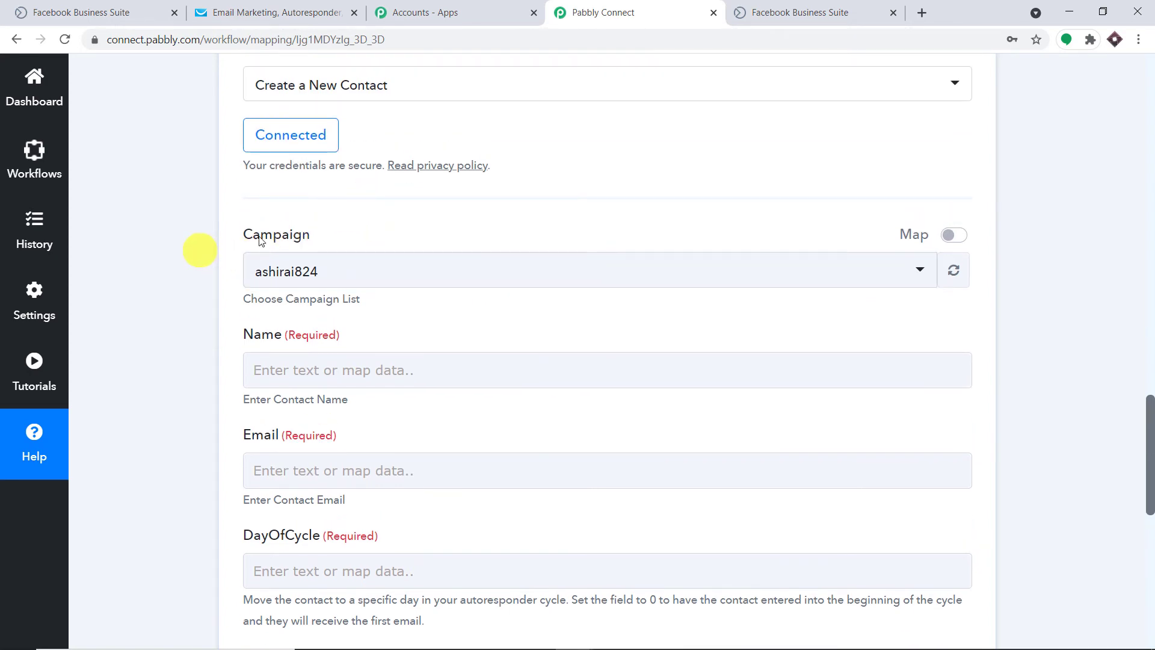
click(444, 270)
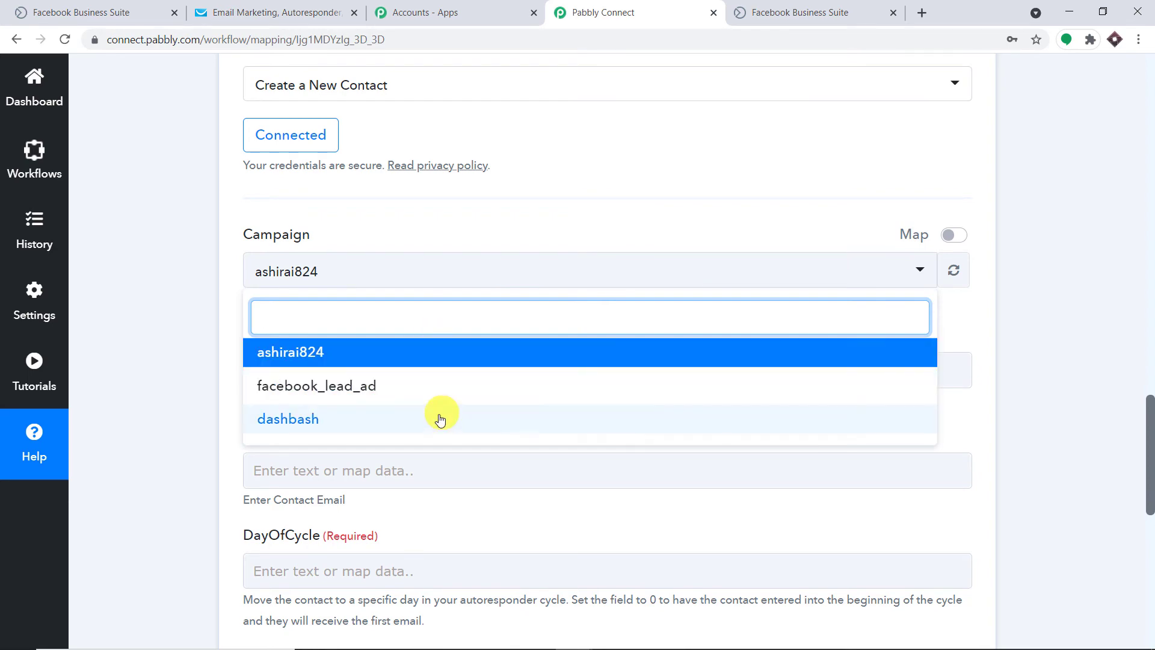
click(268, 11)
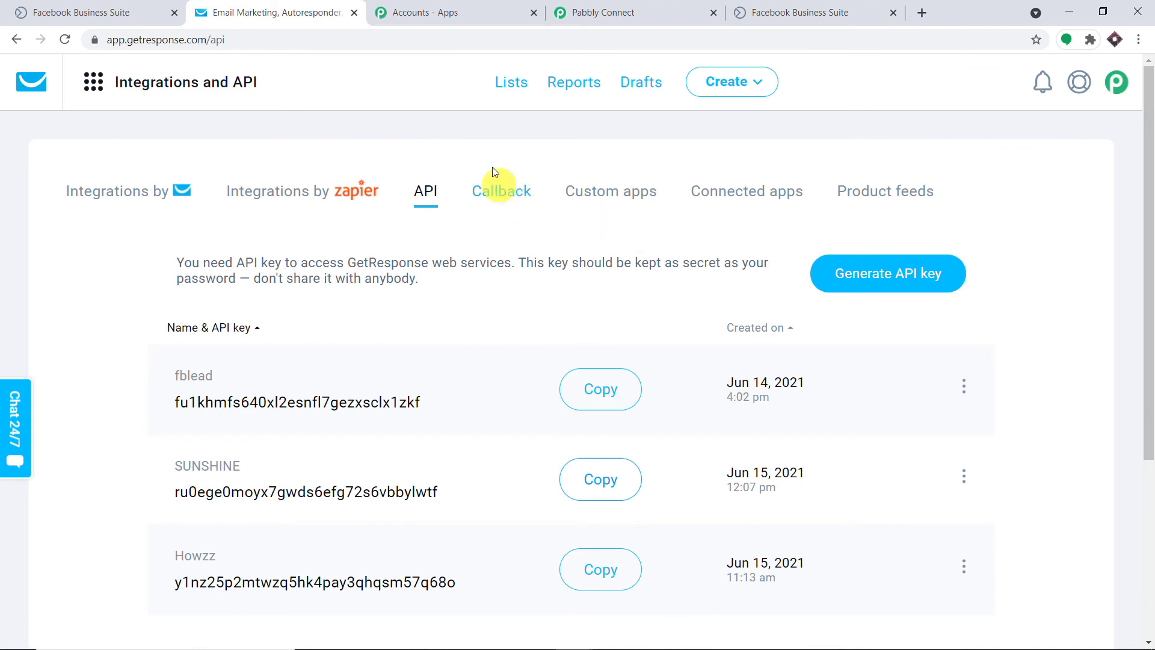
Open GetResponse's contact lists page and look over the existing lists
click(507, 94)
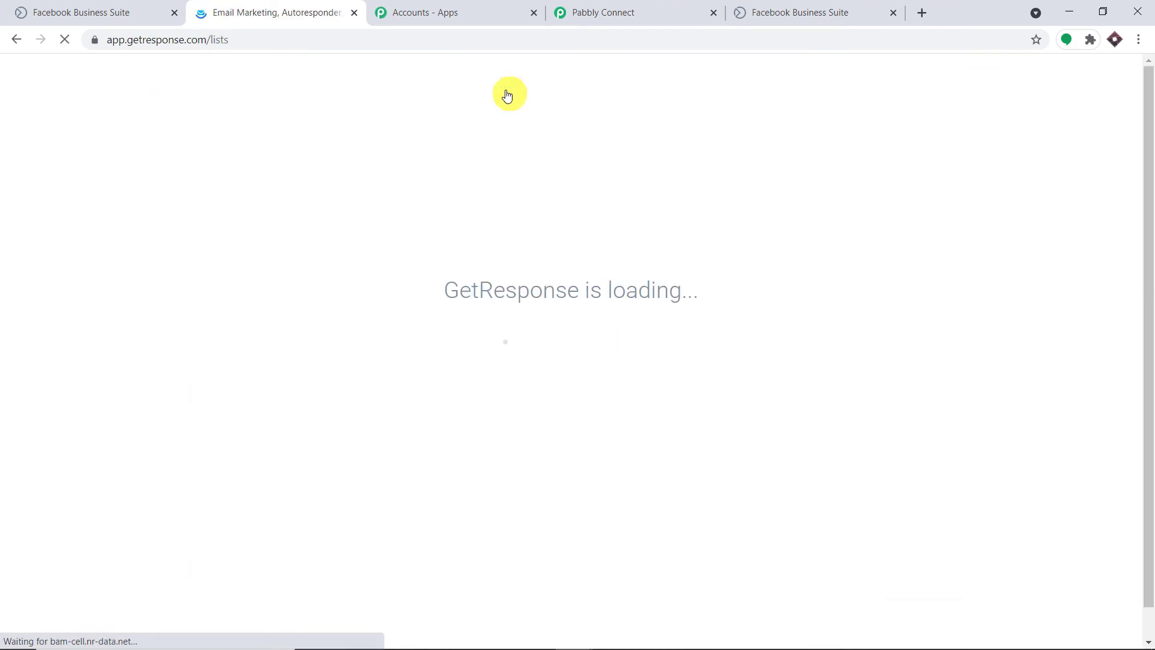
scroll(684, 311, down, 2)
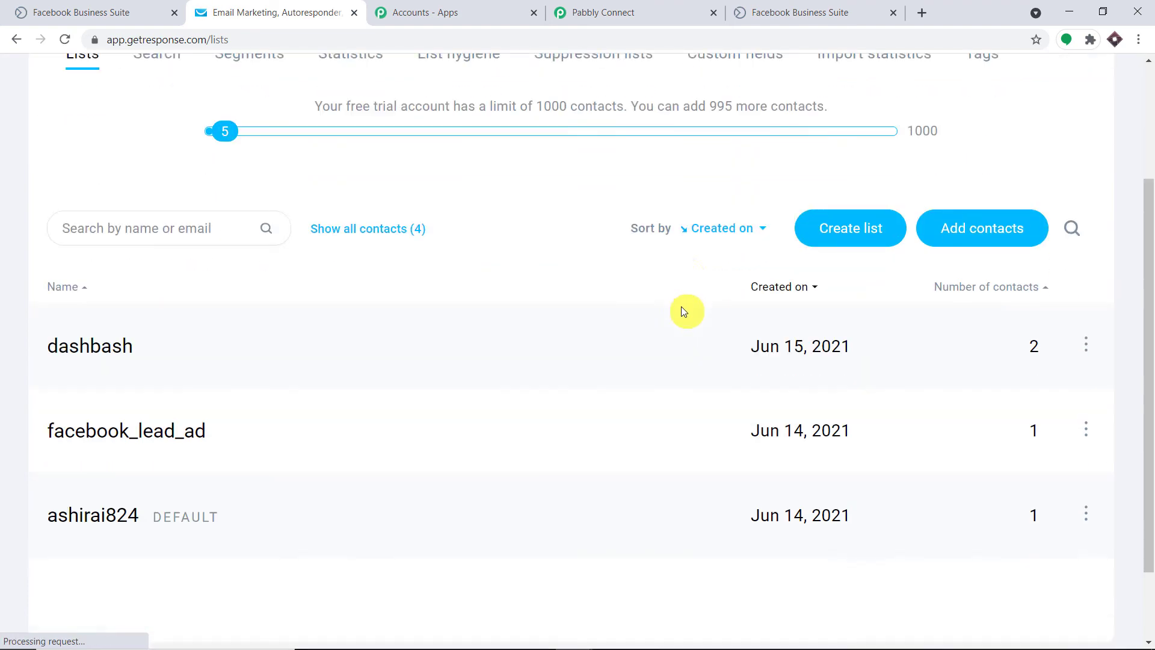
scroll(684, 311, down, 1)
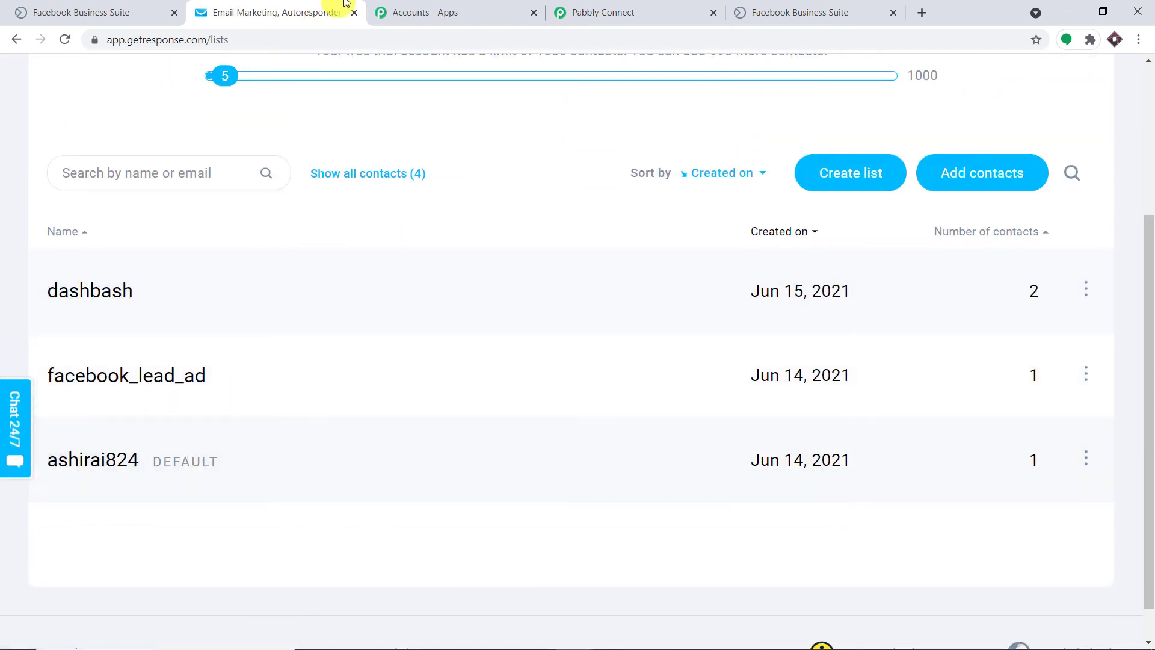
click(625, 9)
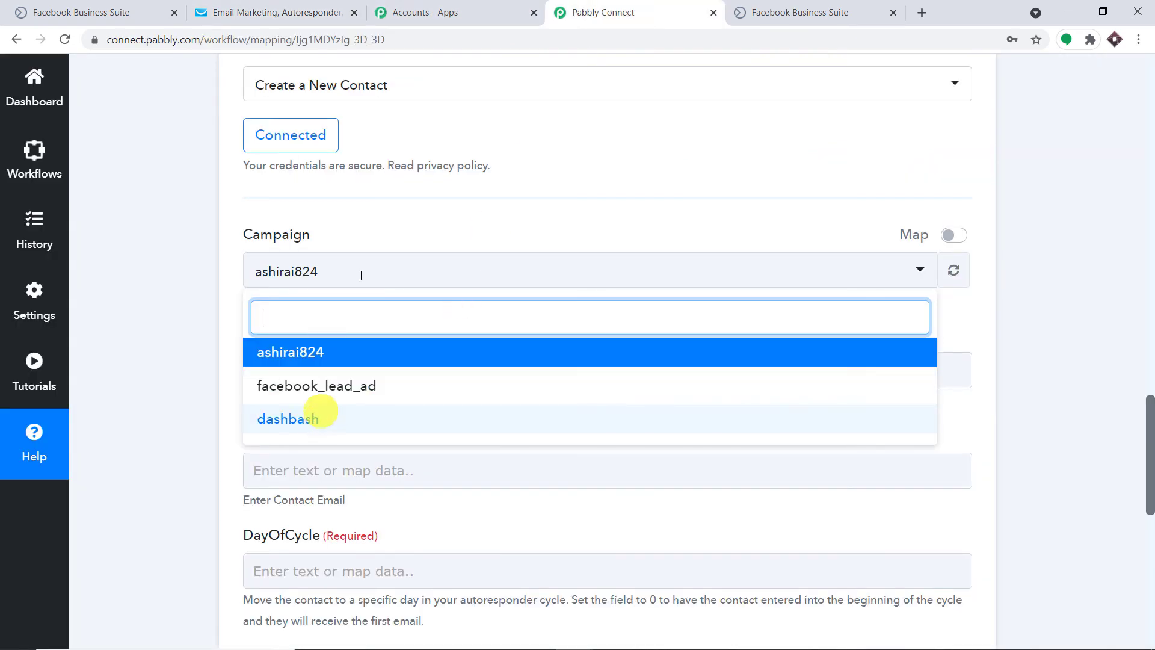
click(305, 9)
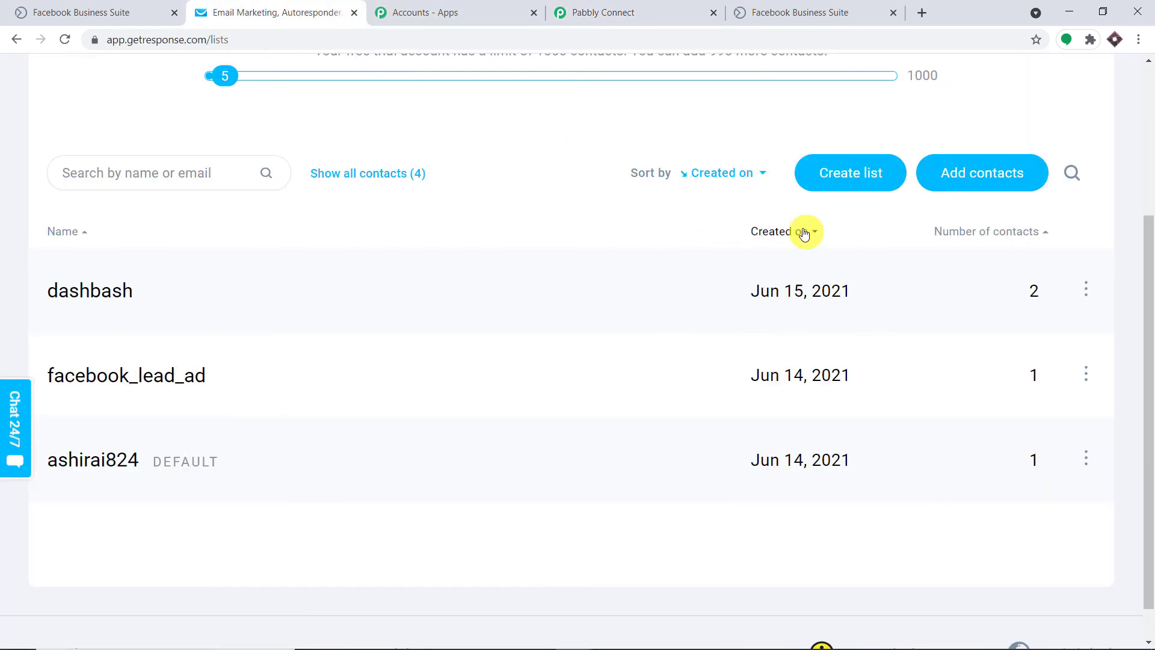
scroll(797, 243, up, 1)
Create a new list named sunset34 after the name 'sunset' is rejected
click(849, 256)
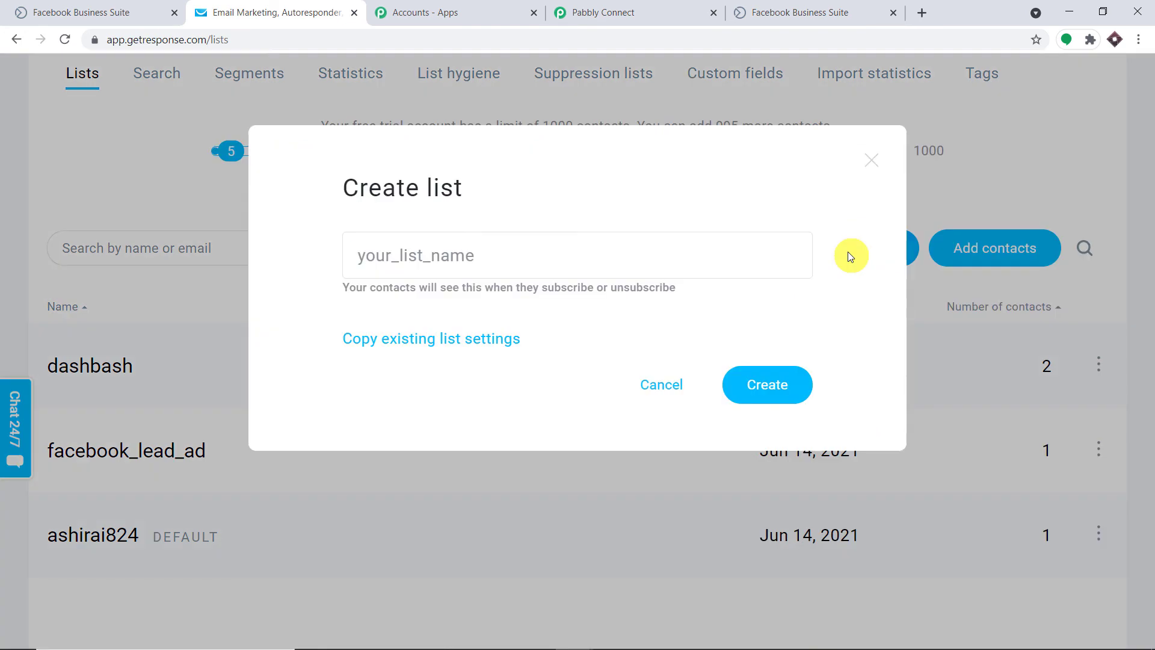
click(467, 259)
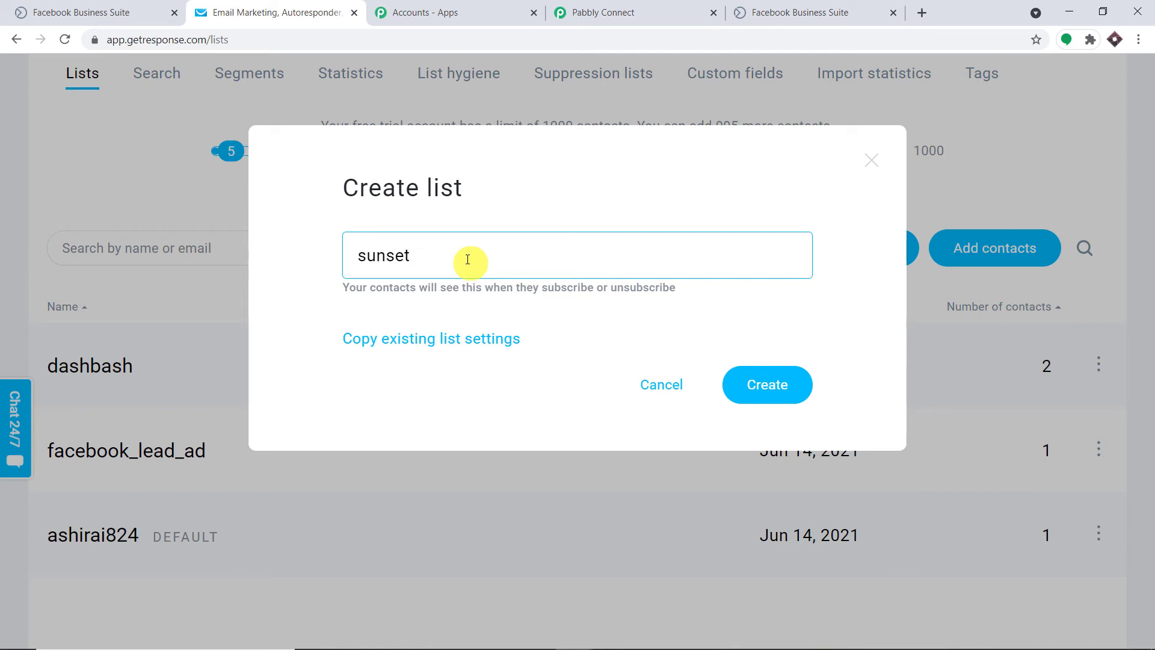
click(748, 391)
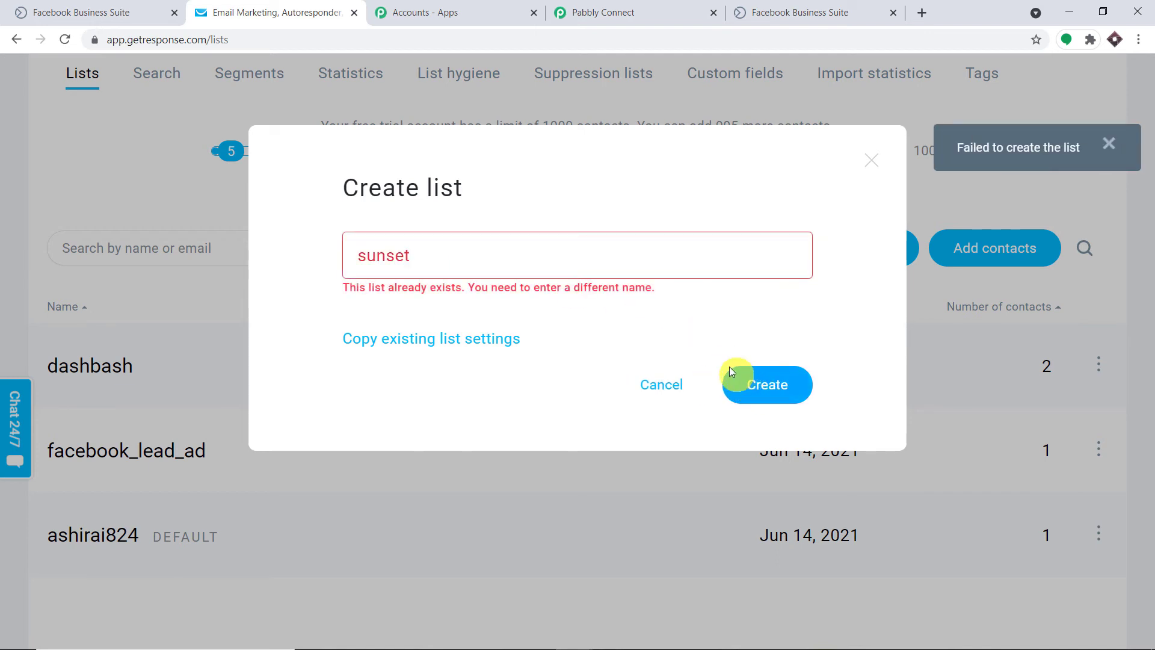
click(418, 253)
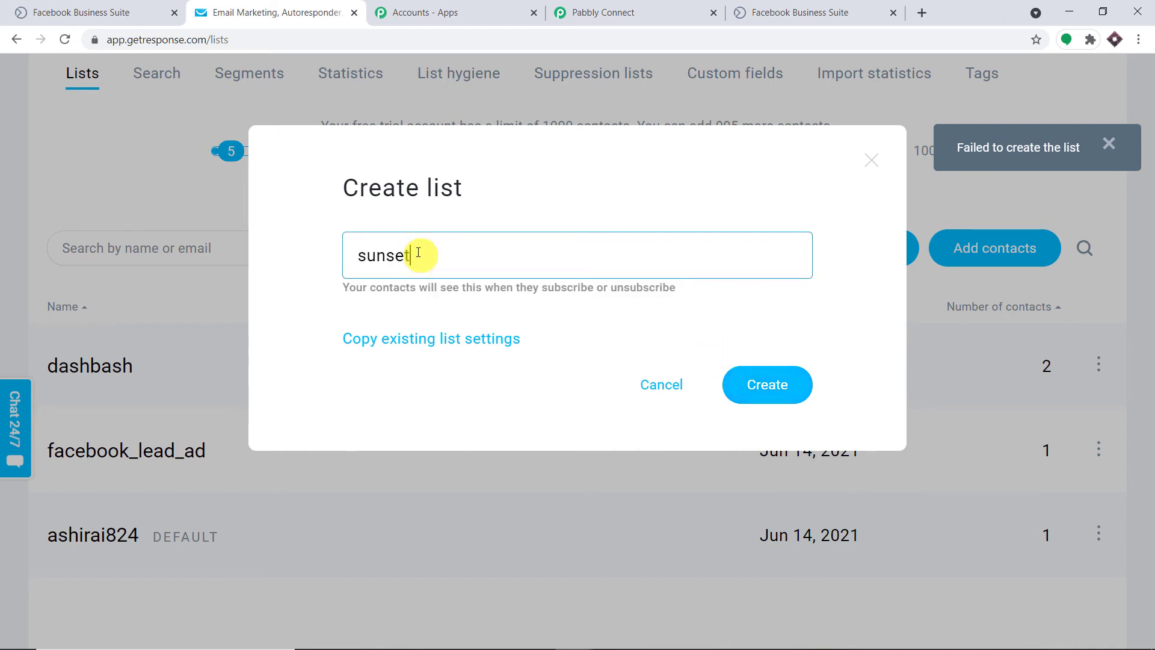
click(759, 393)
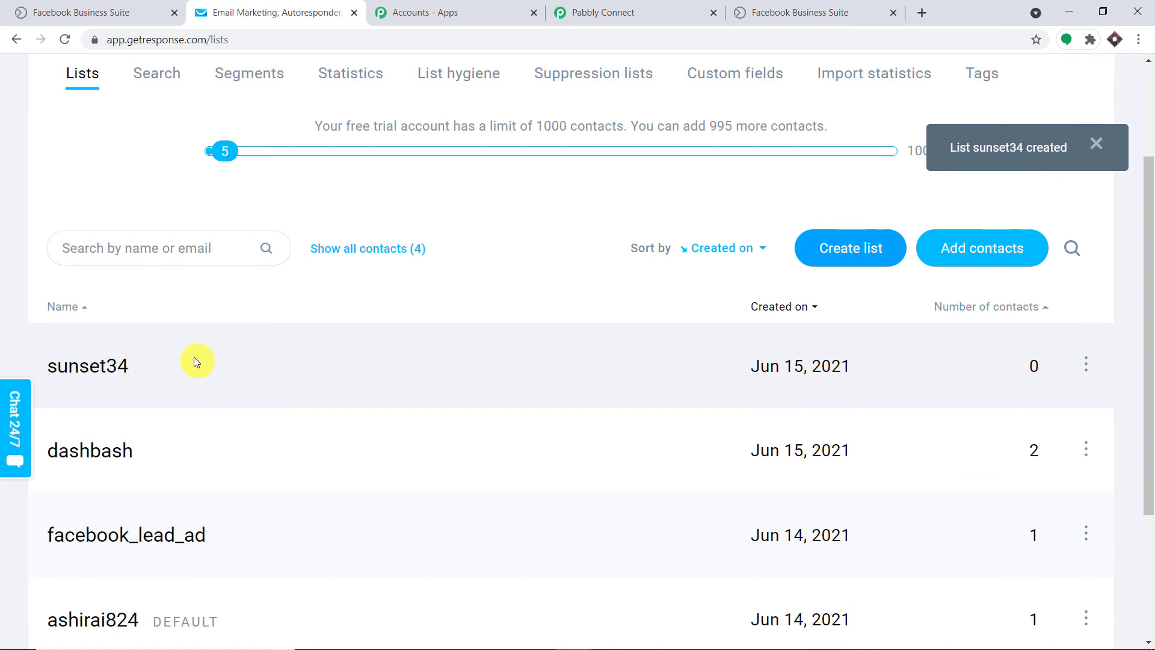
click(586, 11)
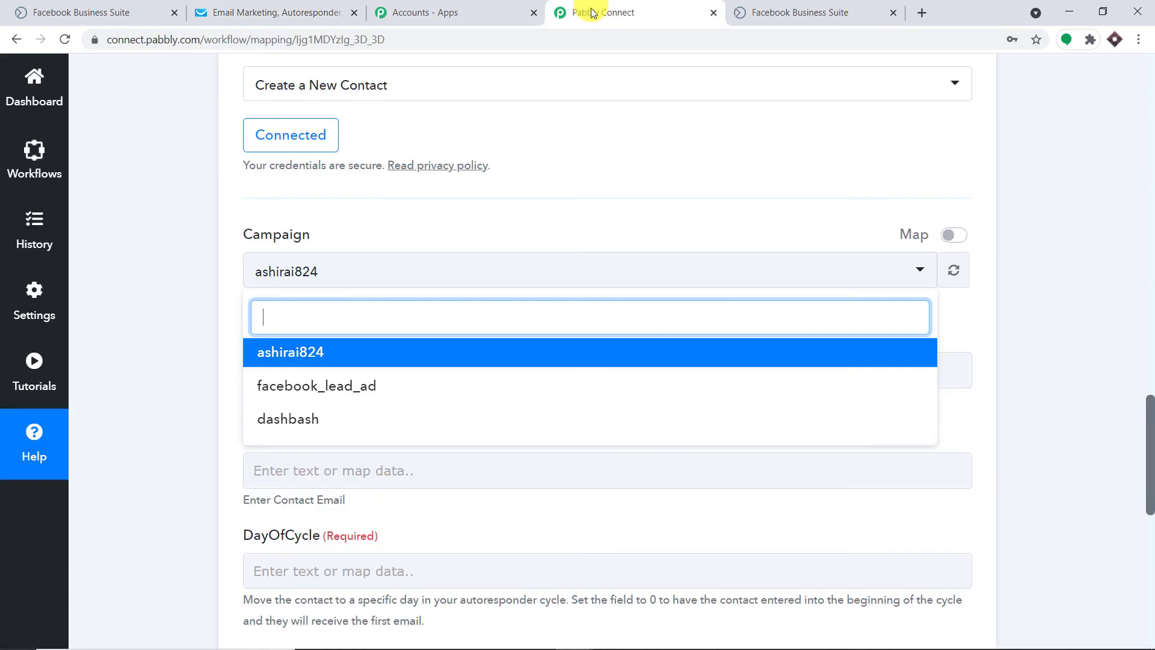
Refresh the Campaign options until sunset34 appears and select it as the campaign
click(953, 270)
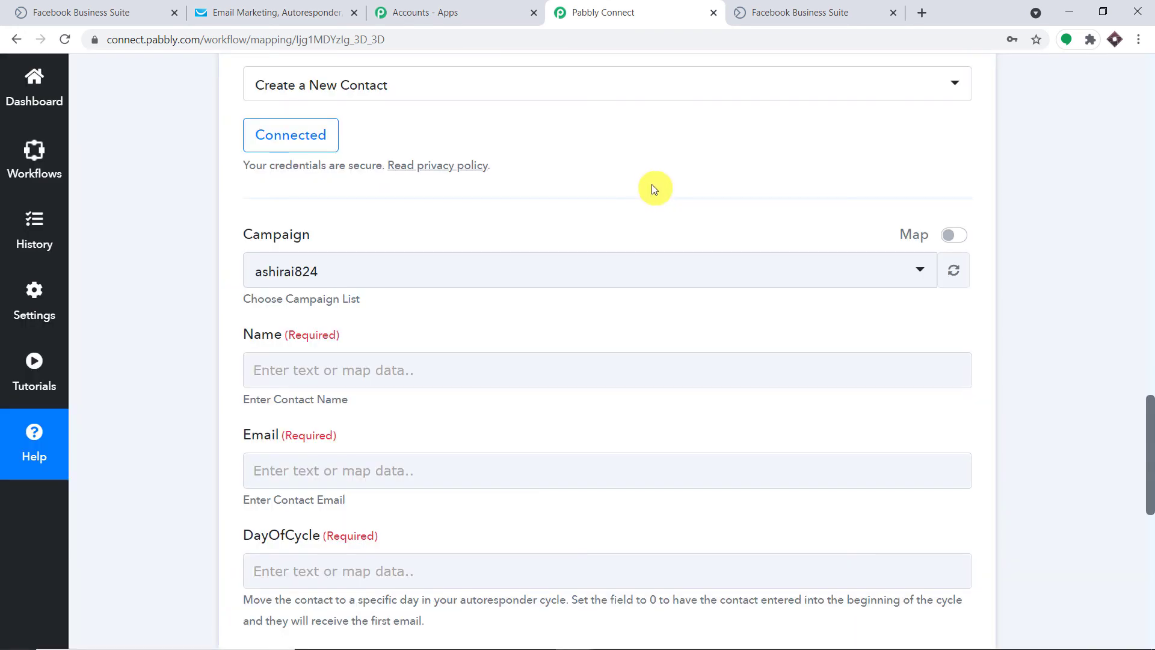
click(567, 272)
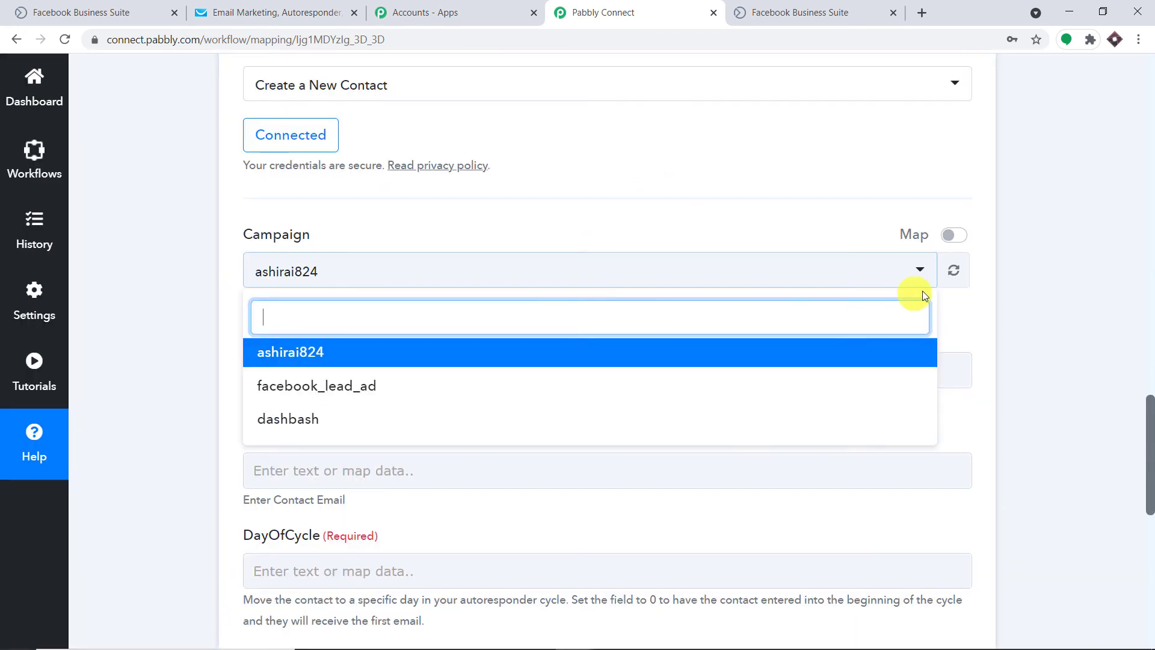
click(955, 272)
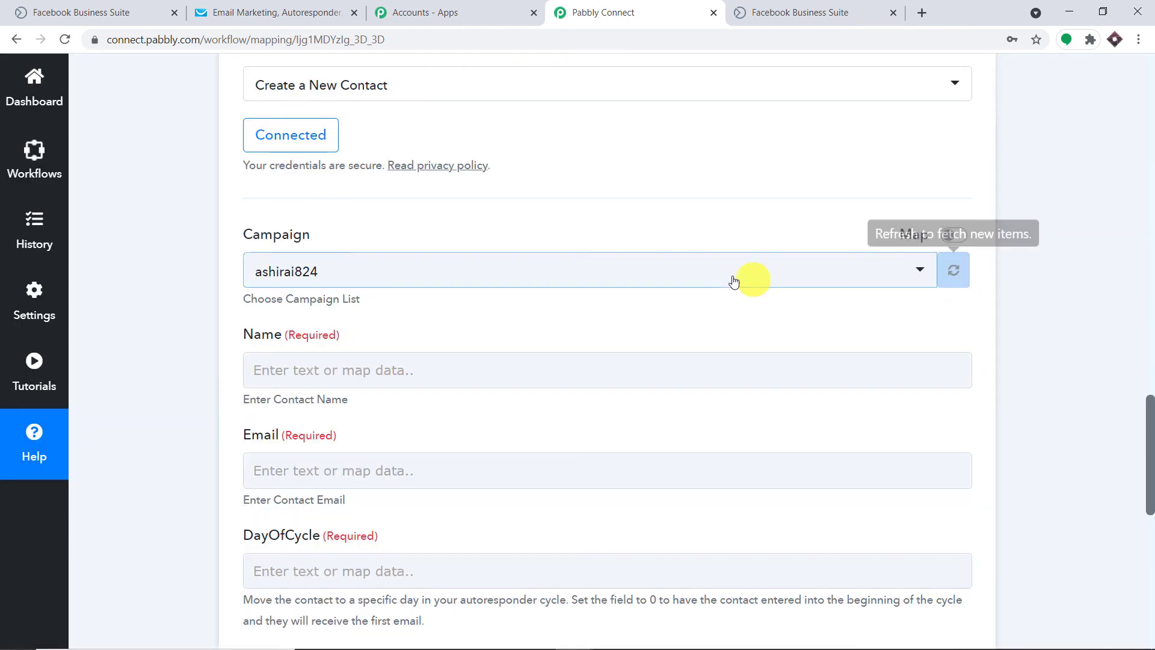
click(726, 281)
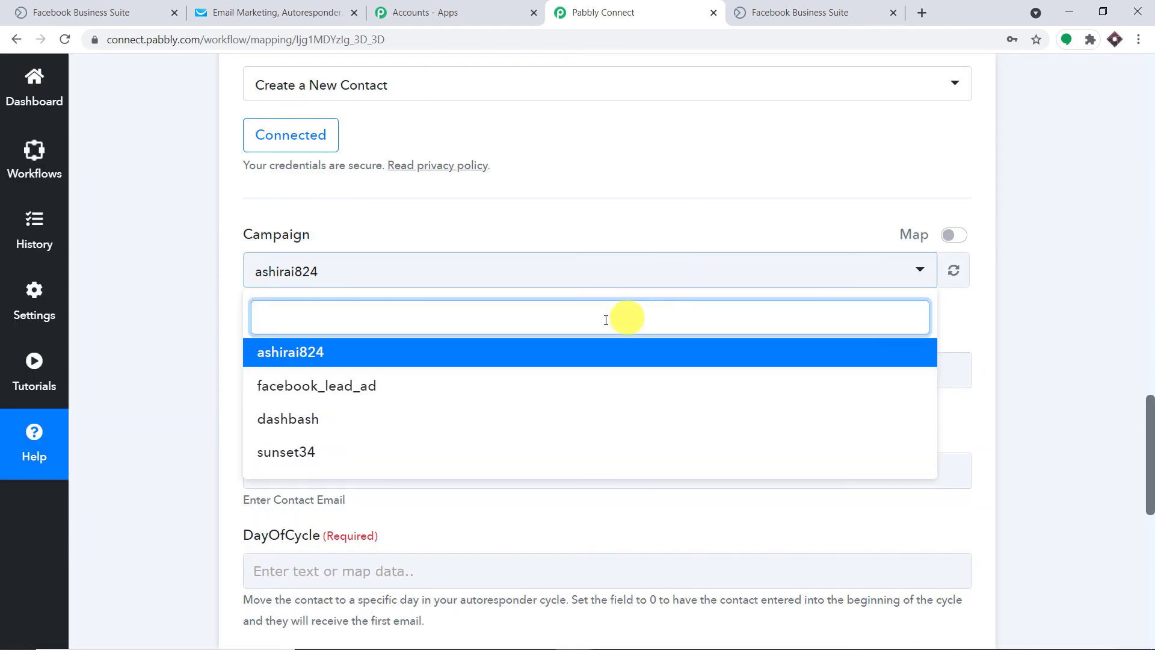
click(371, 457)
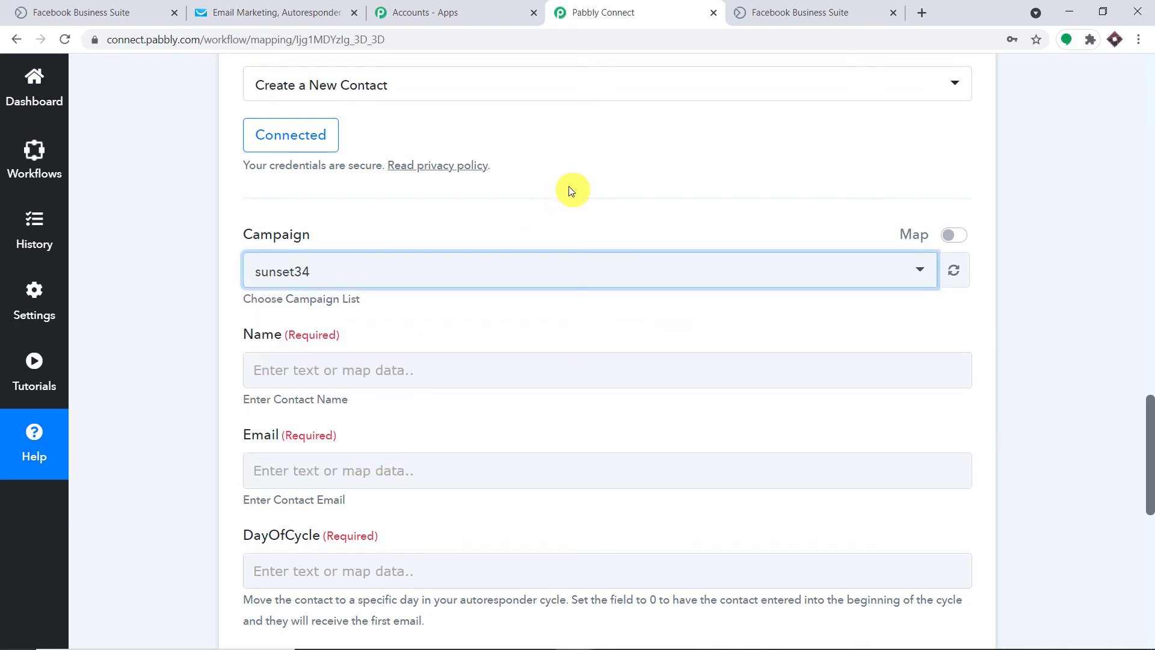
scroll(569, 186, down, 1)
Map the contact Name to the Facebook lead's Res2 Full Name
scroll(431, 202, down, 1)
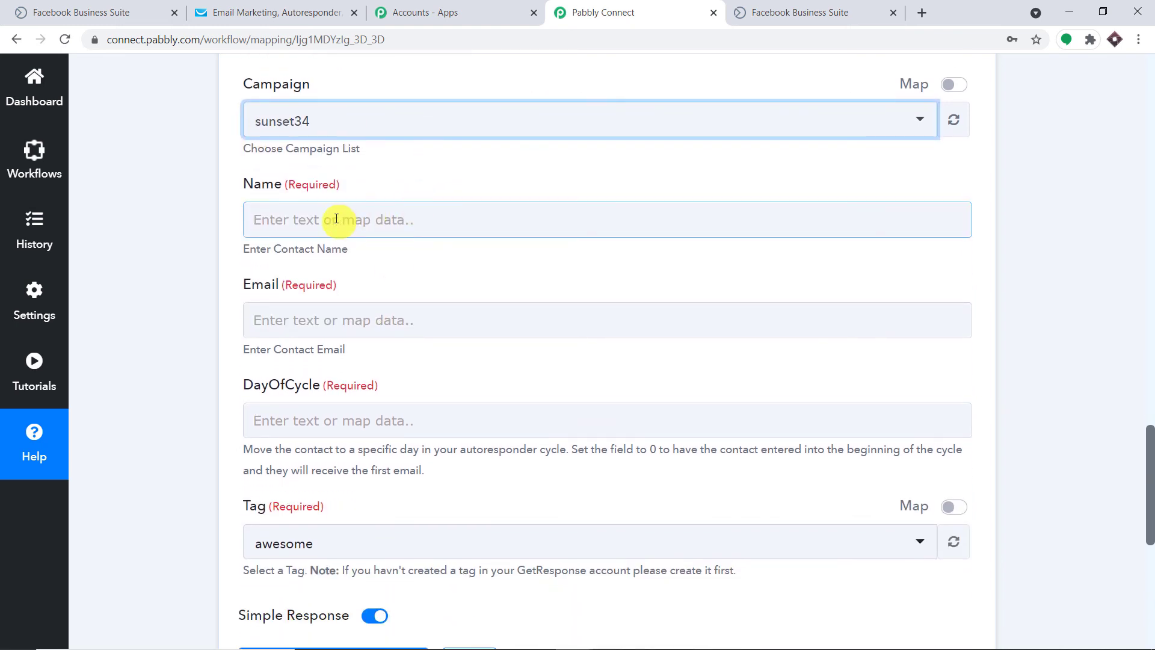
click(1149, 314)
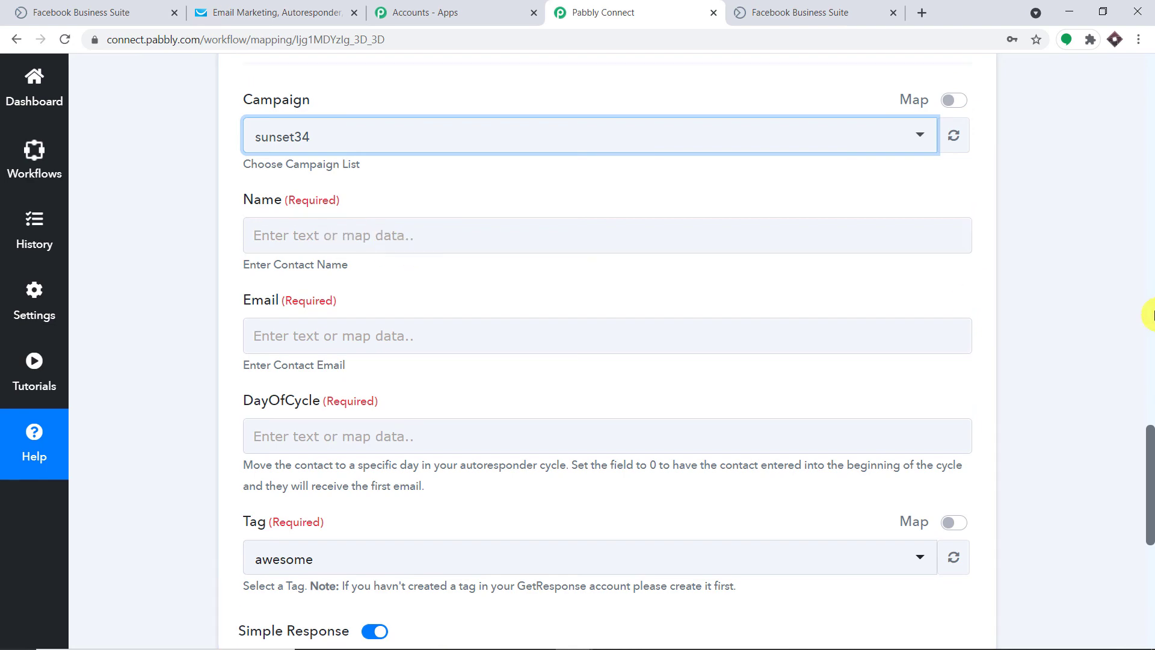
drag(1148, 346, 1147, 284)
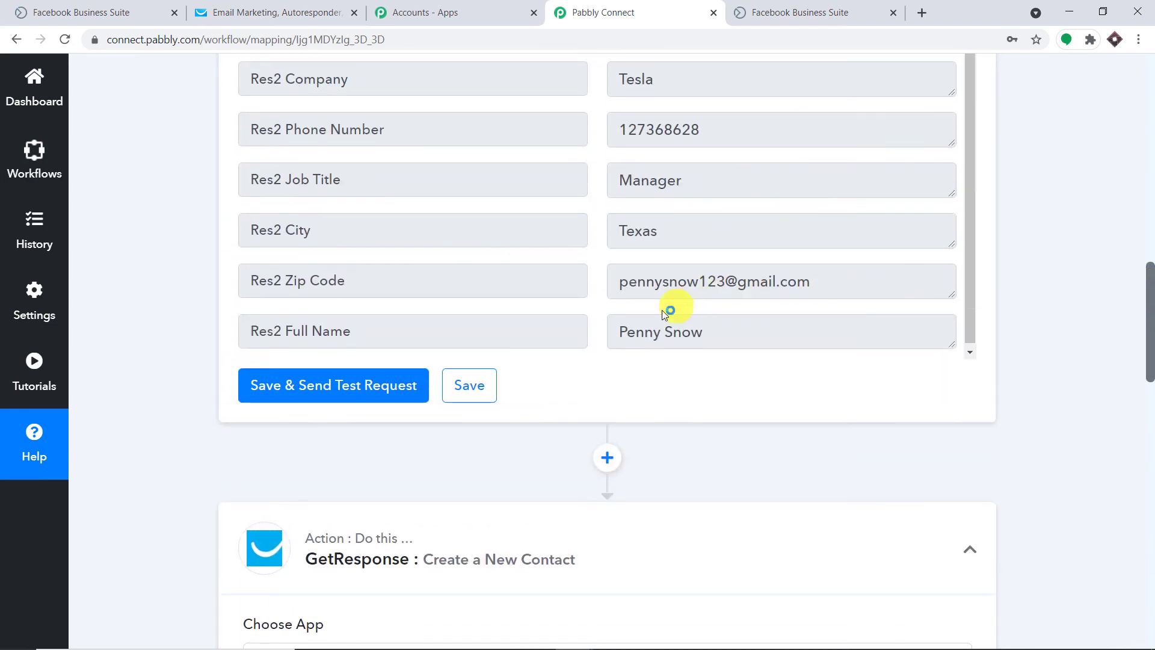
drag(711, 325, 593, 343)
drag(1148, 301, 1149, 460)
click(252, 265)
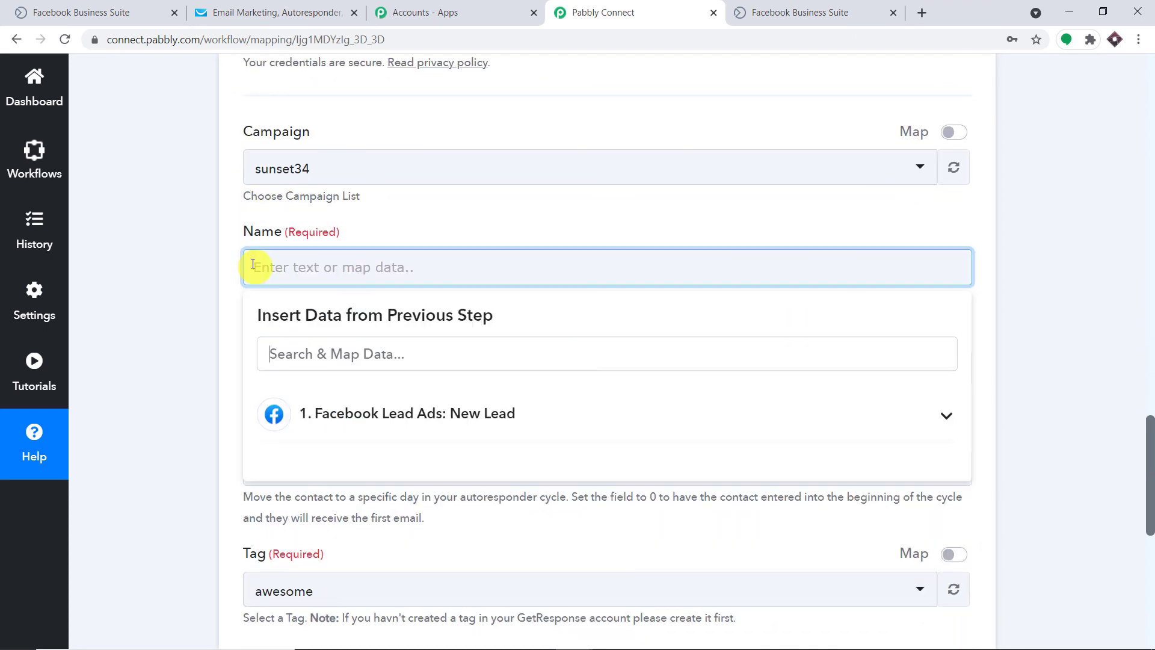
click(368, 397)
scroll(415, 529, down, 2)
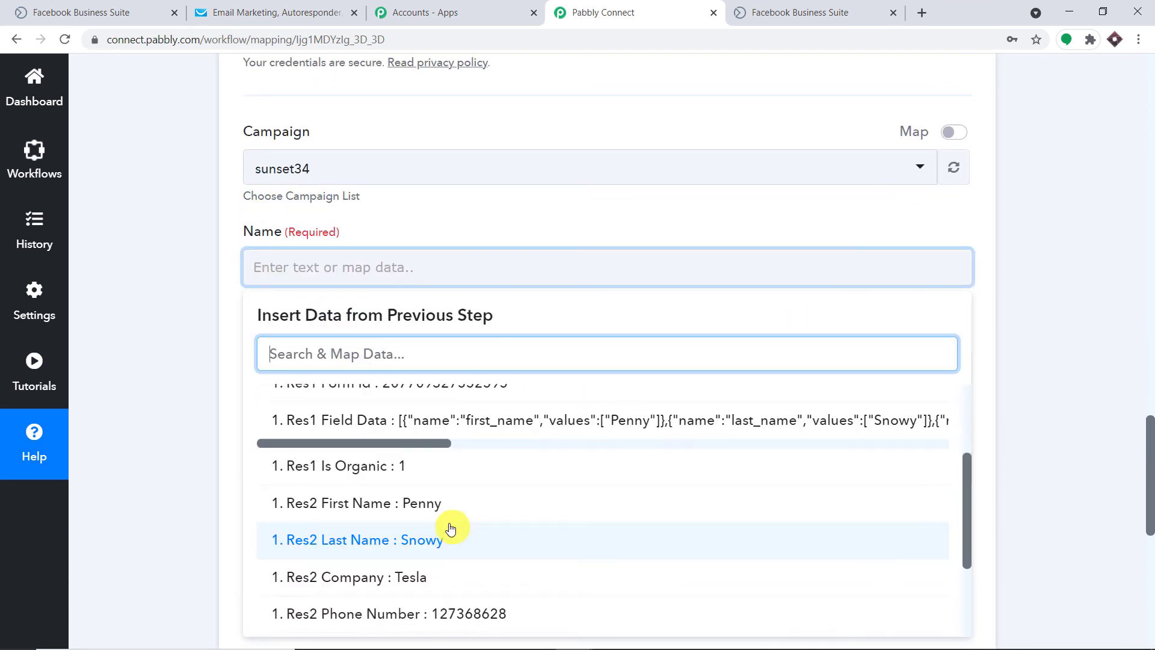
scroll(461, 528, down, 5)
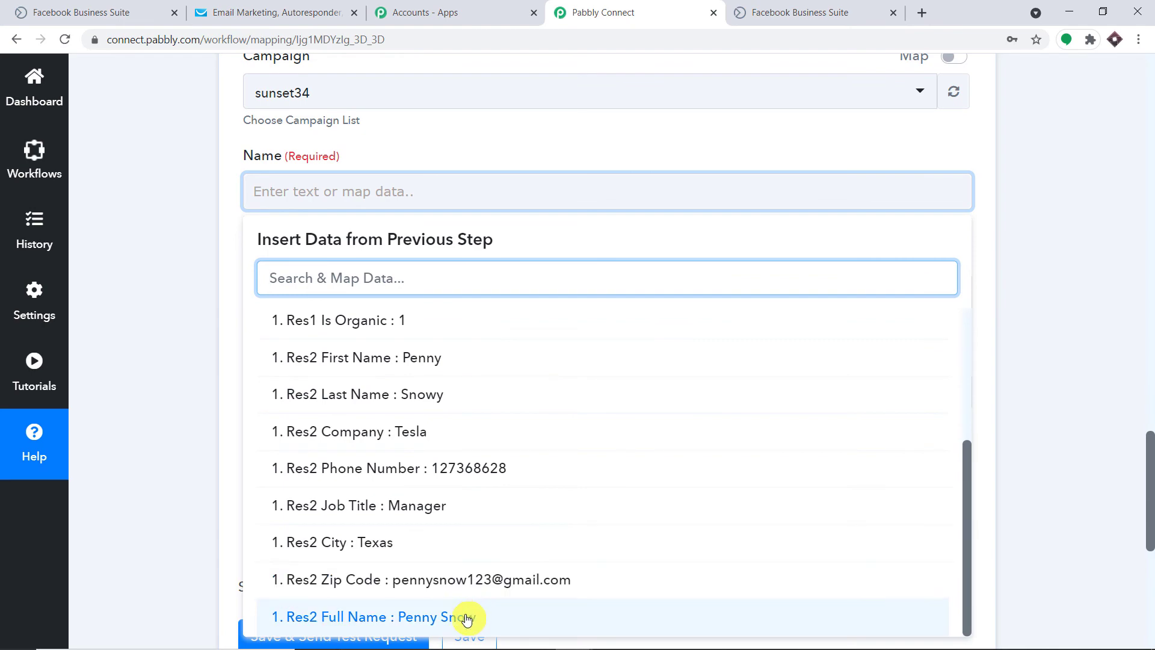
click(475, 618)
click(1016, 243)
Map the contact Email to the Facebook lead's Res2 Zip Code value
scroll(686, 223, down, 3)
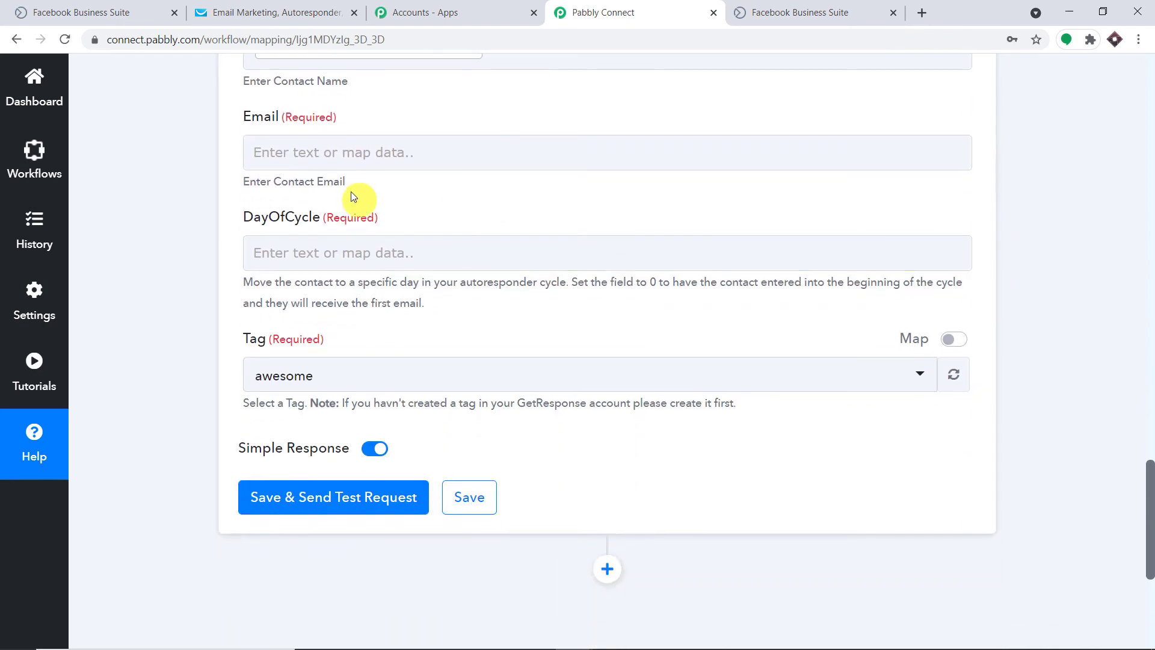
click(307, 147)
click(369, 299)
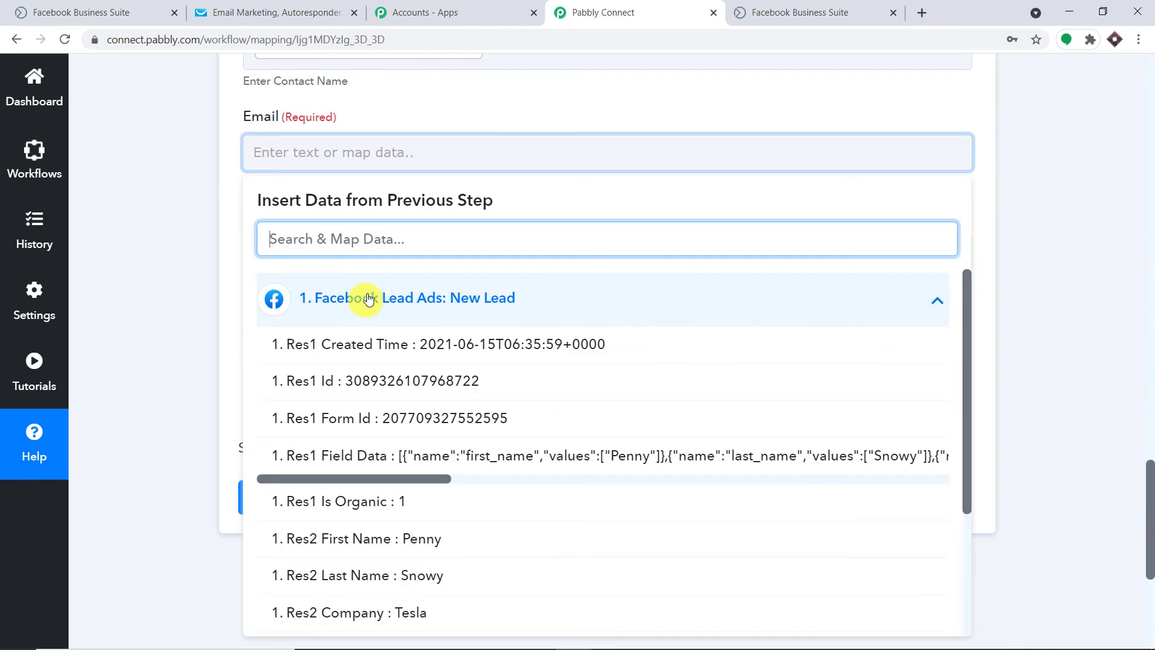
scroll(466, 385, down, 3)
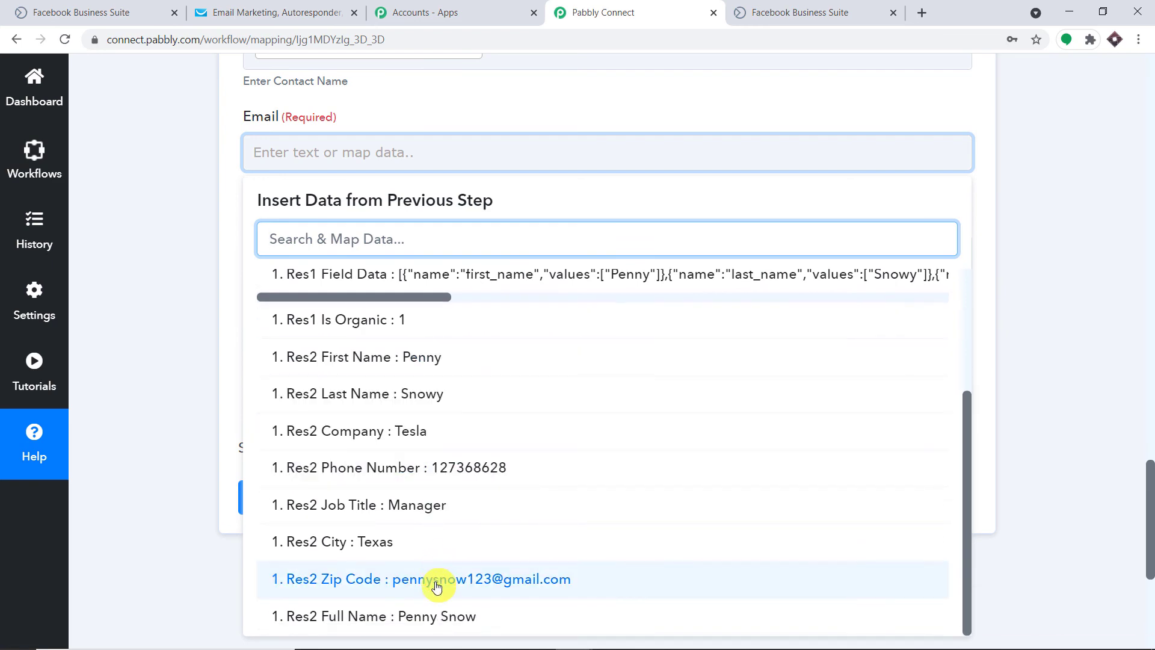
click(438, 582)
click(1013, 134)
scroll(786, 154, down, 3)
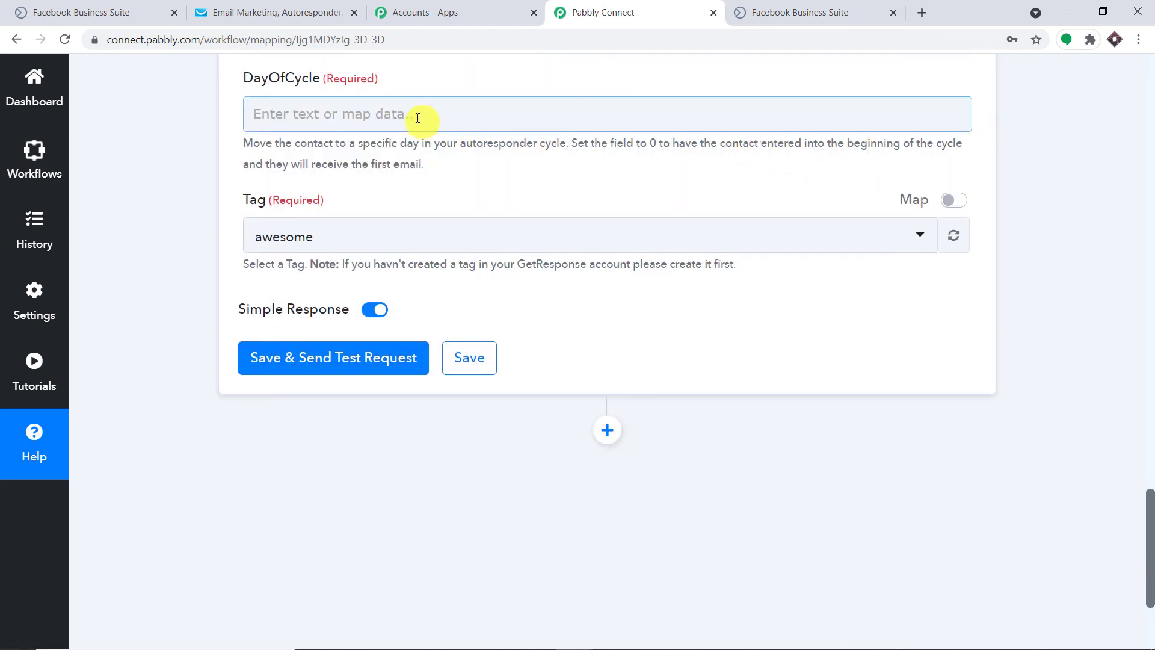
Enter 10 as the DayOfCycle value in the GetResponse step
click(399, 113)
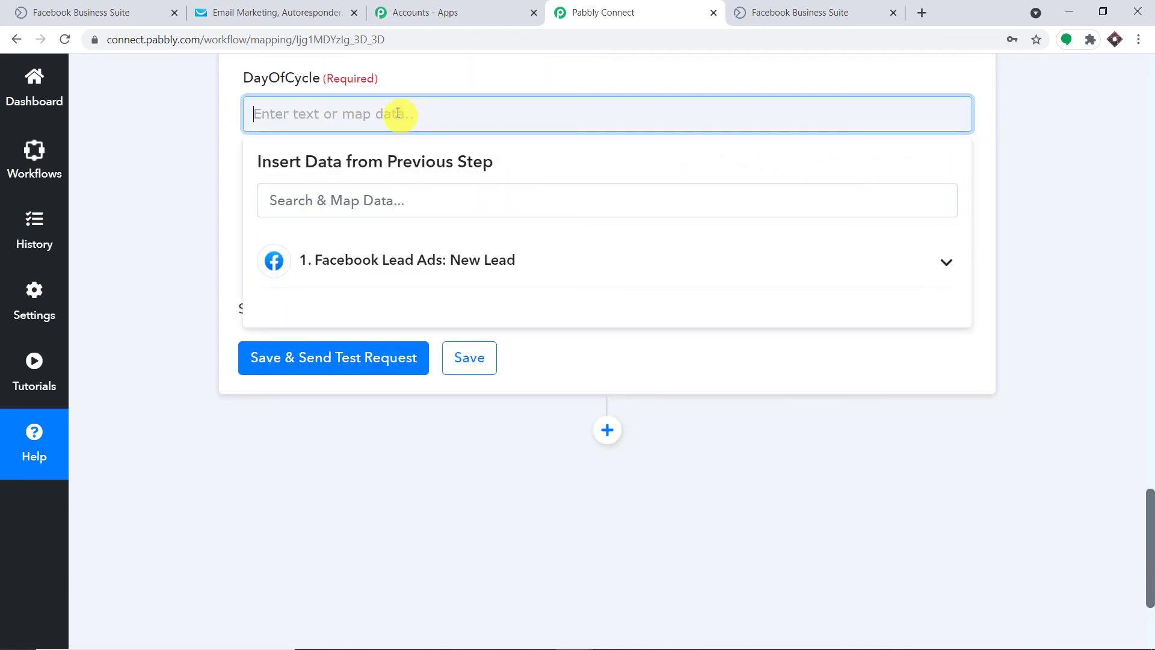
click(735, 78)
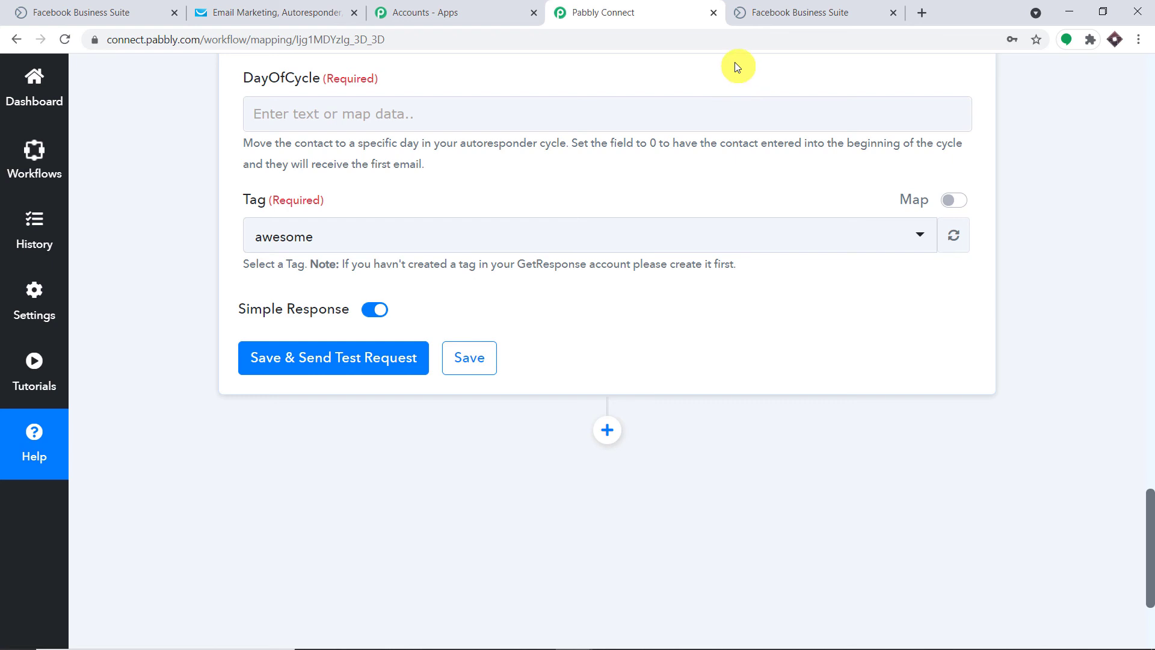
click(641, 111)
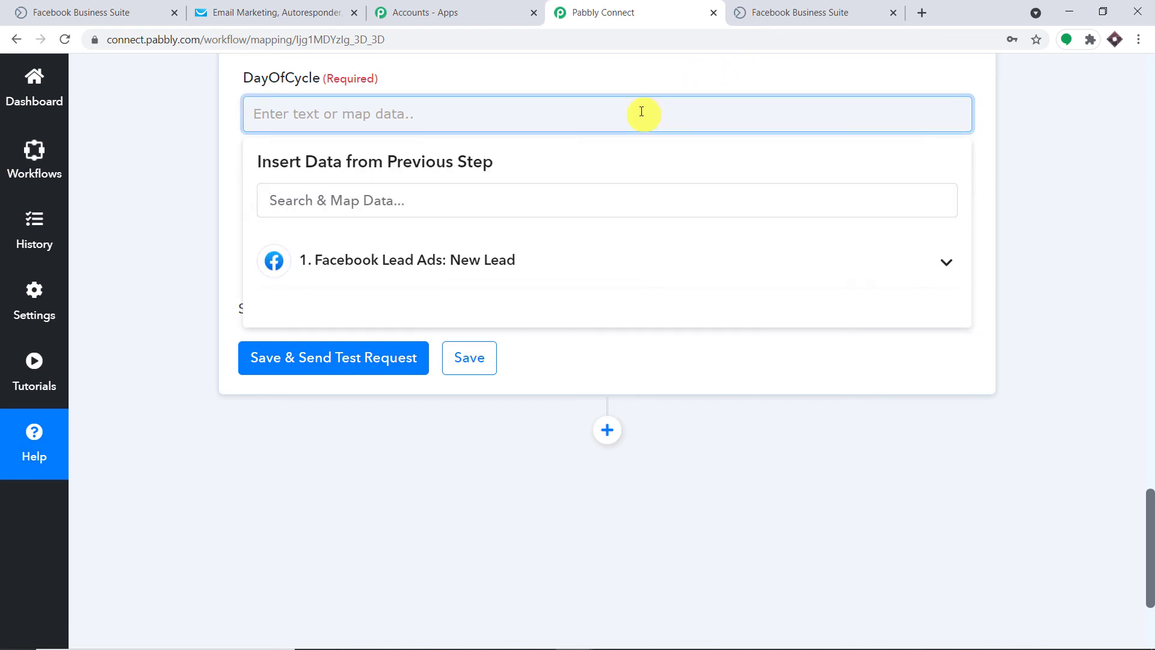
text(10)
click(632, 78)
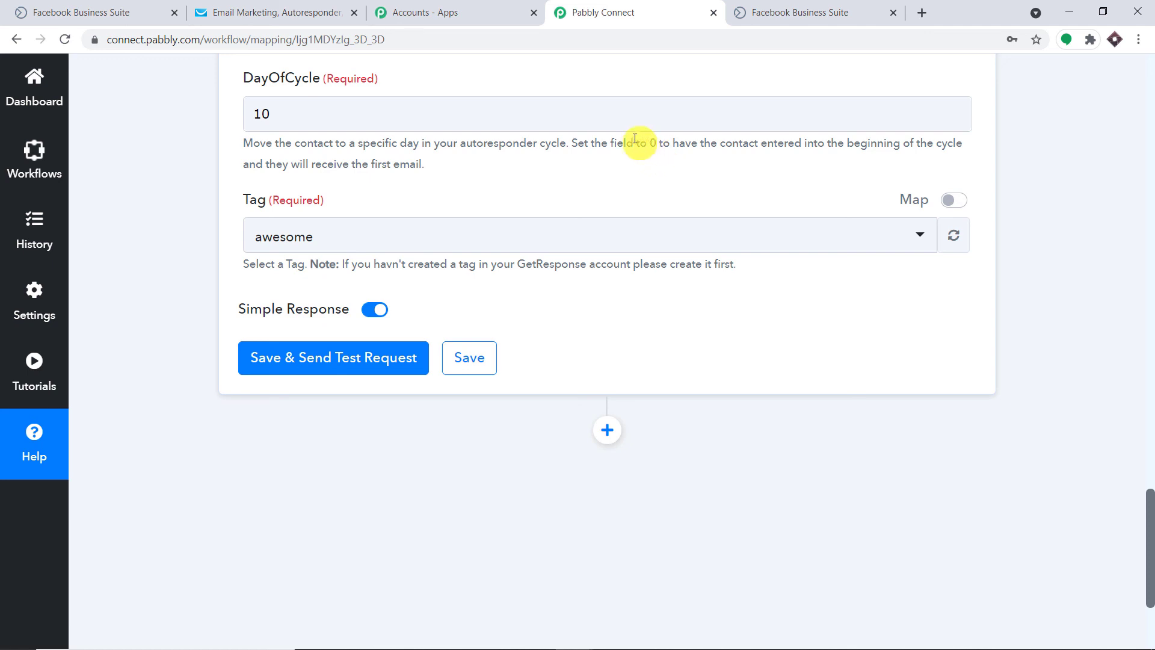
click(266, 114)
click(423, 136)
Look through the Tag dropdown to see which tags are available
click(466, 7)
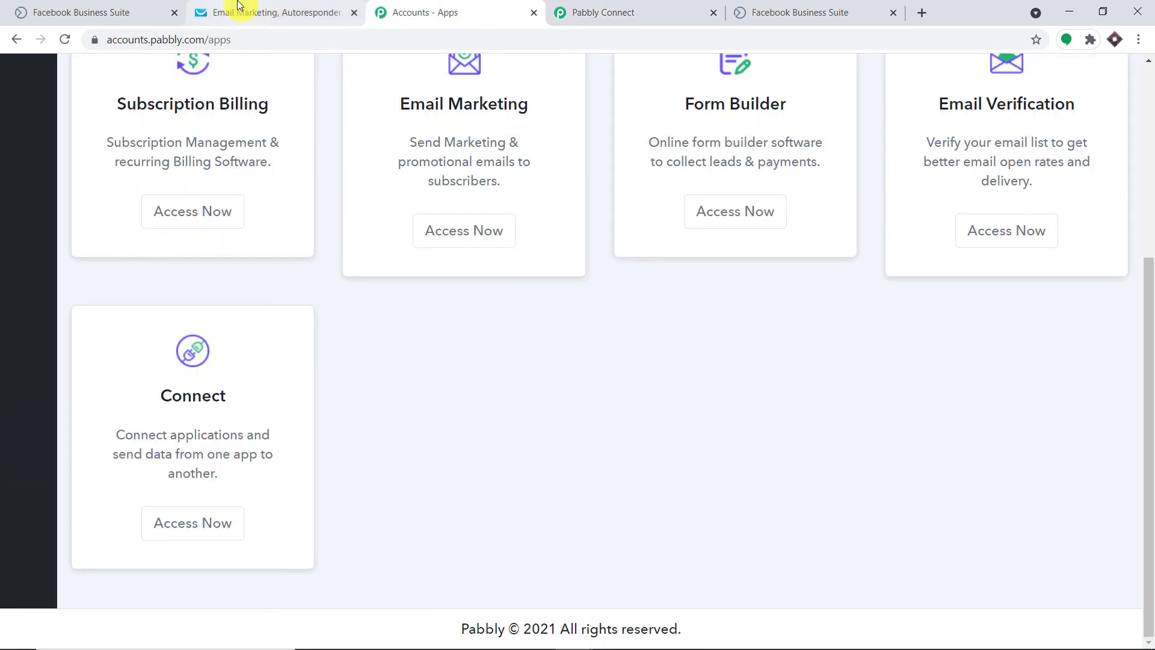
click(239, 7)
click(572, 12)
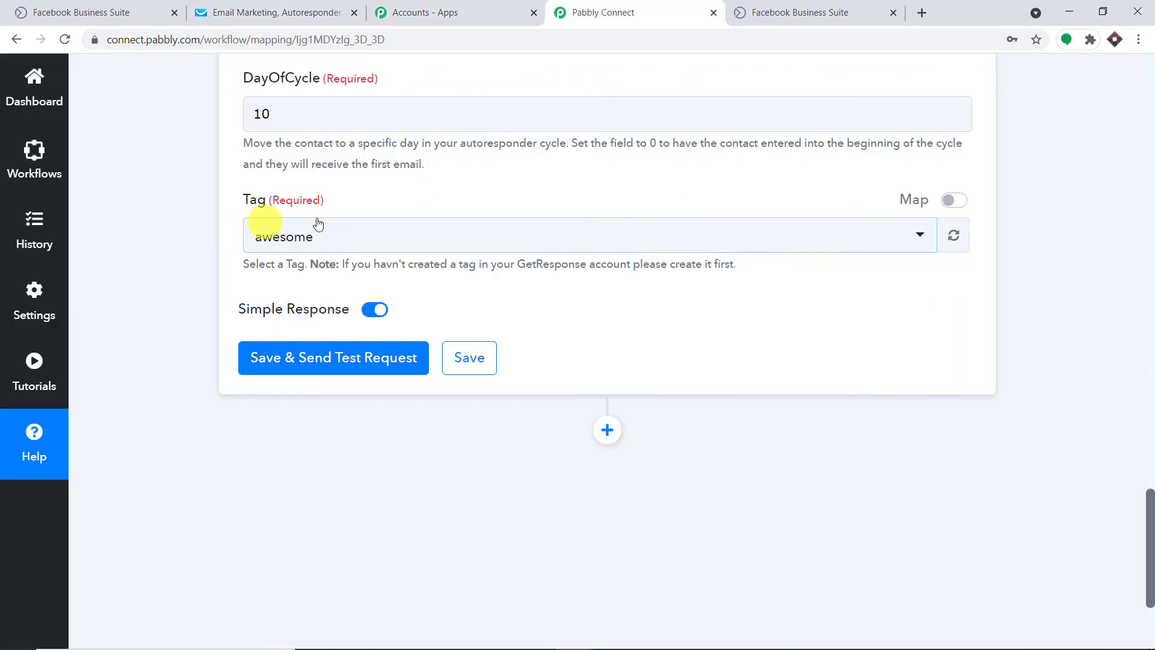
click(388, 243)
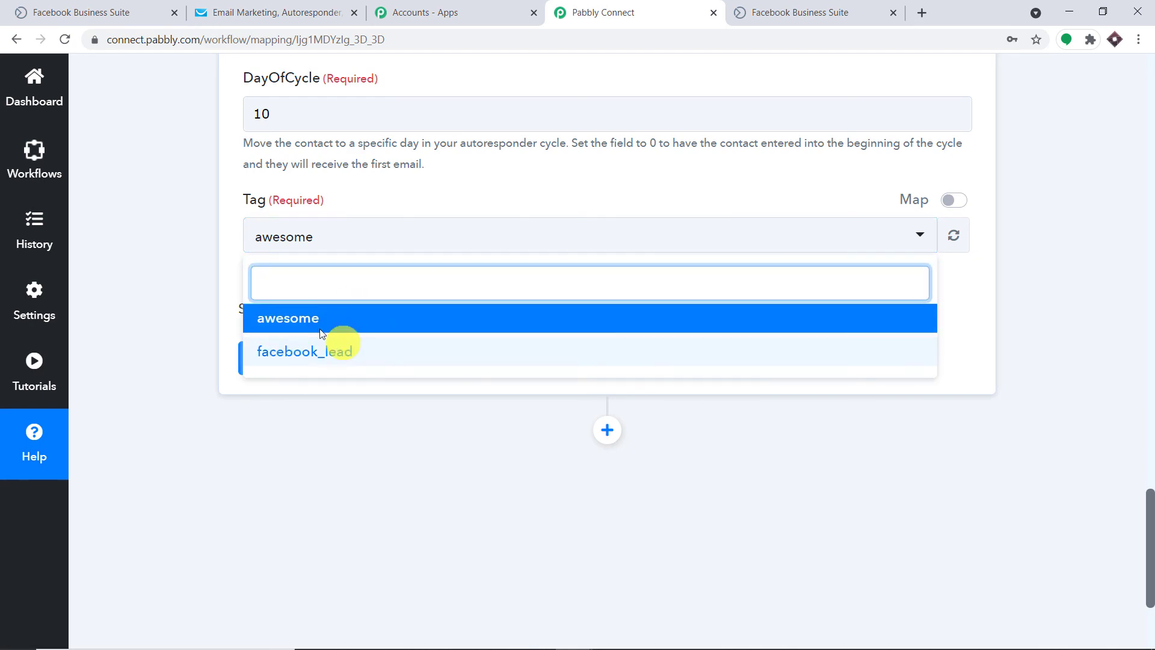
Add a new tag called facebookdata on GetResponse's Tags page
click(291, 11)
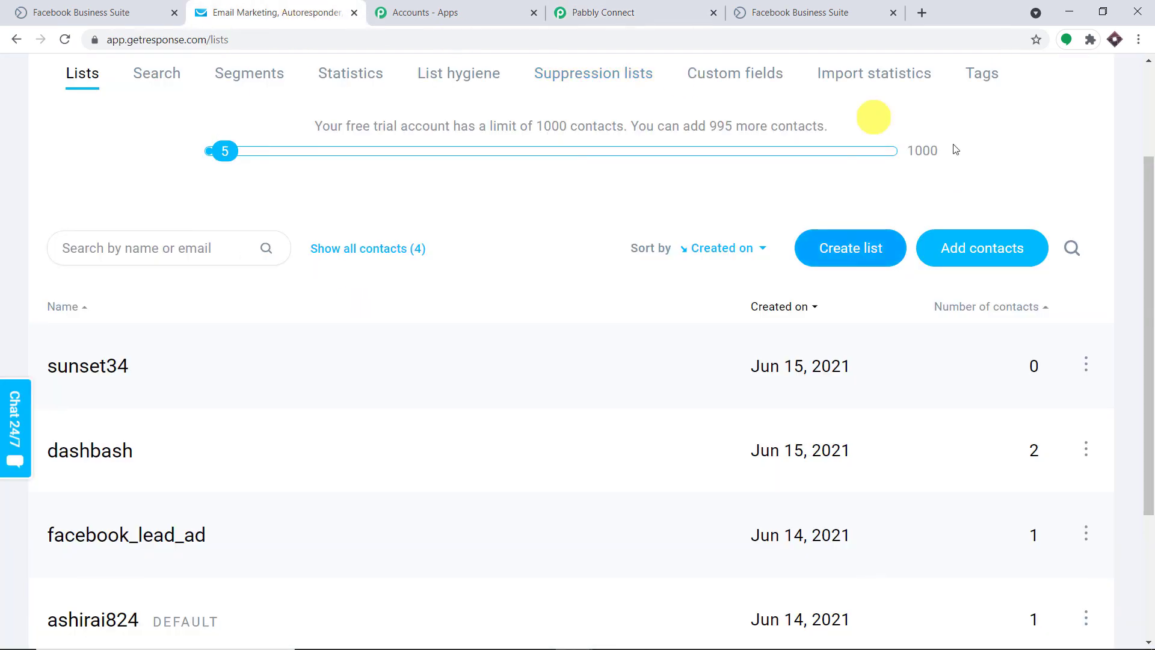
click(989, 233)
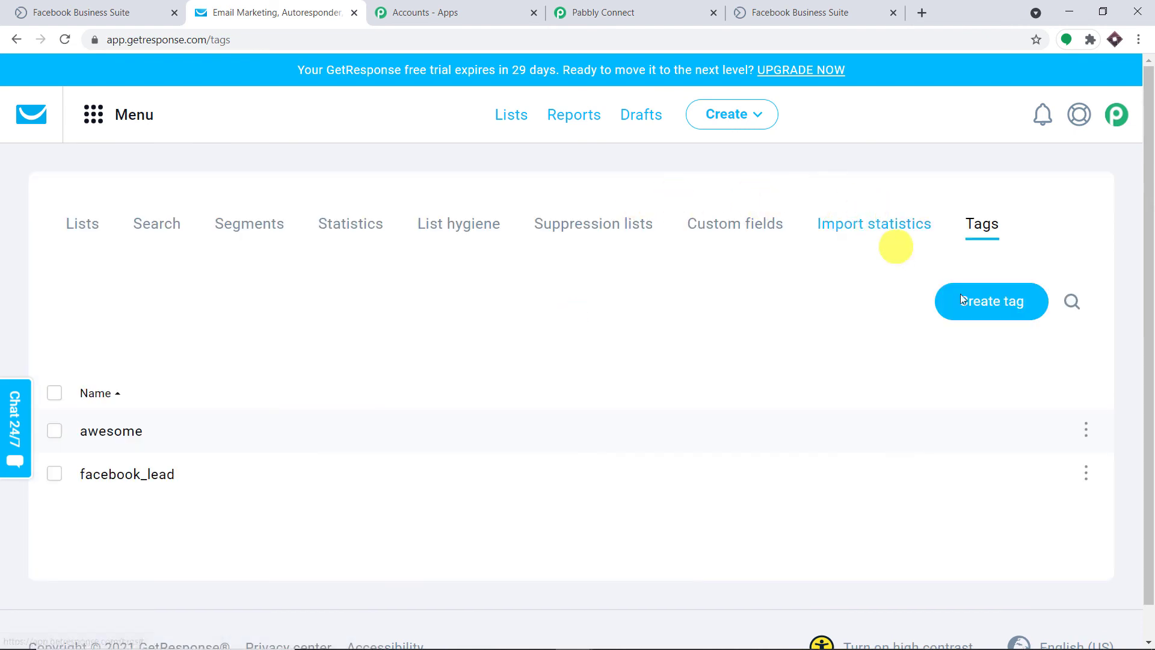
click(983, 303)
click(591, 292)
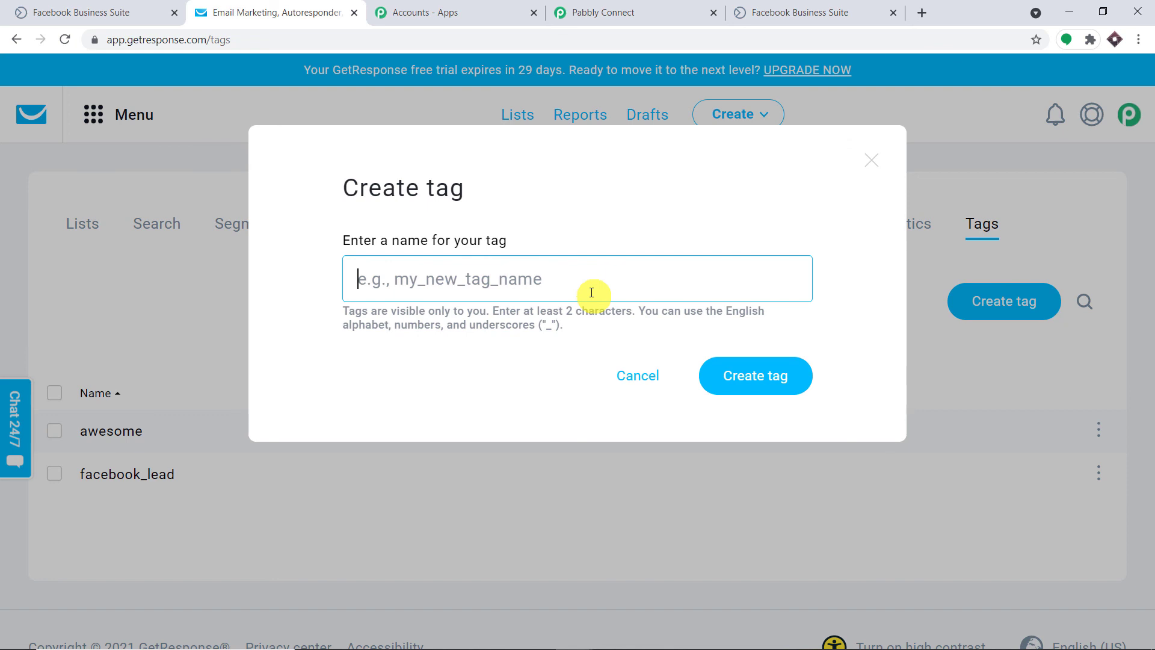
text(facebookda)
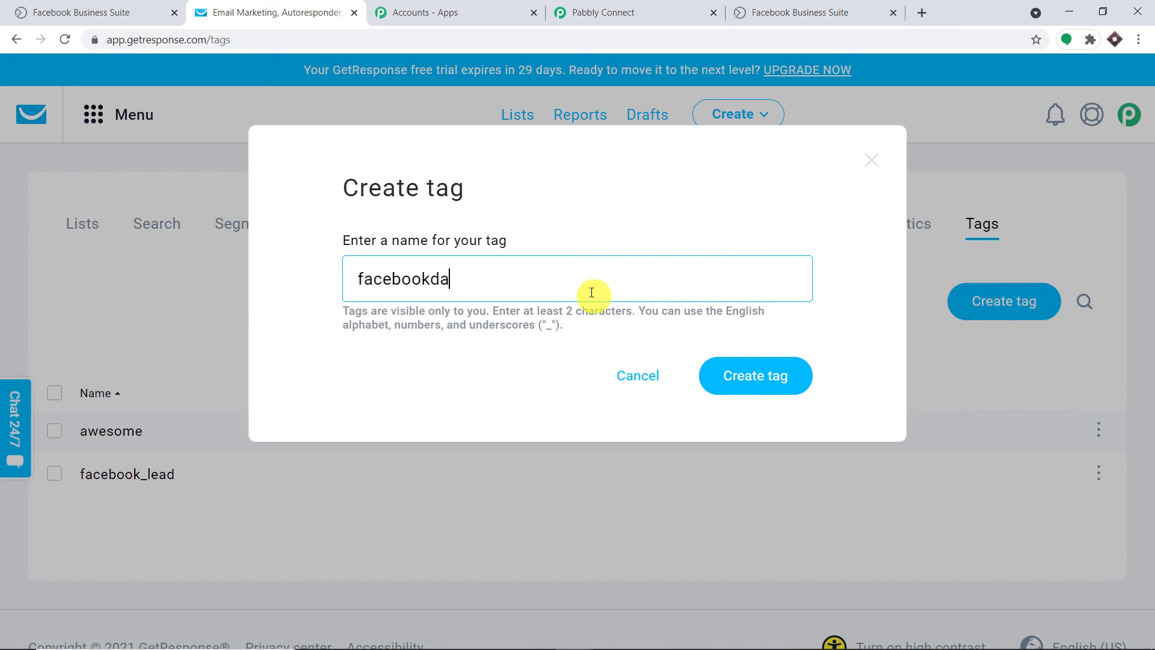
text(ta)
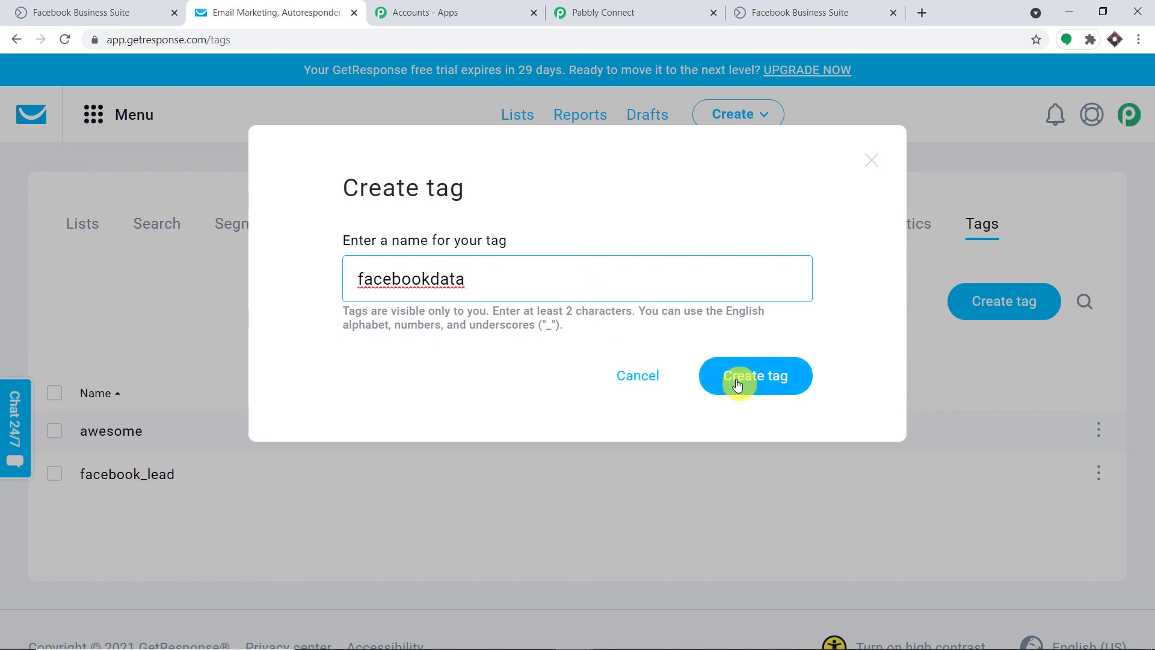
click(732, 378)
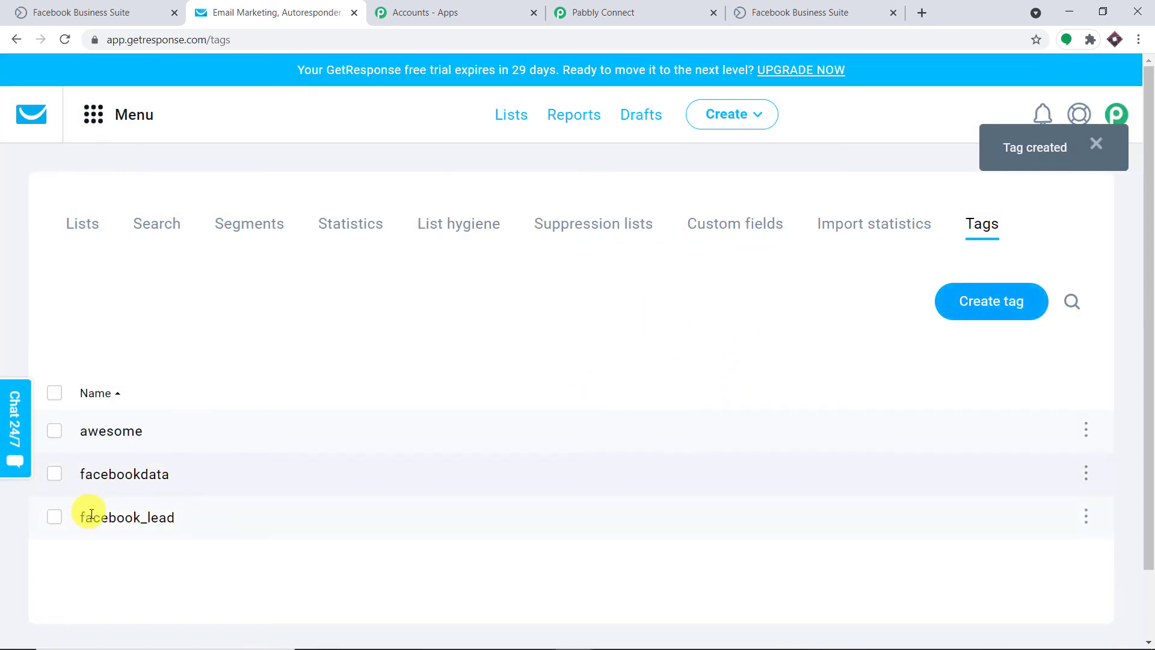
click(593, 8)
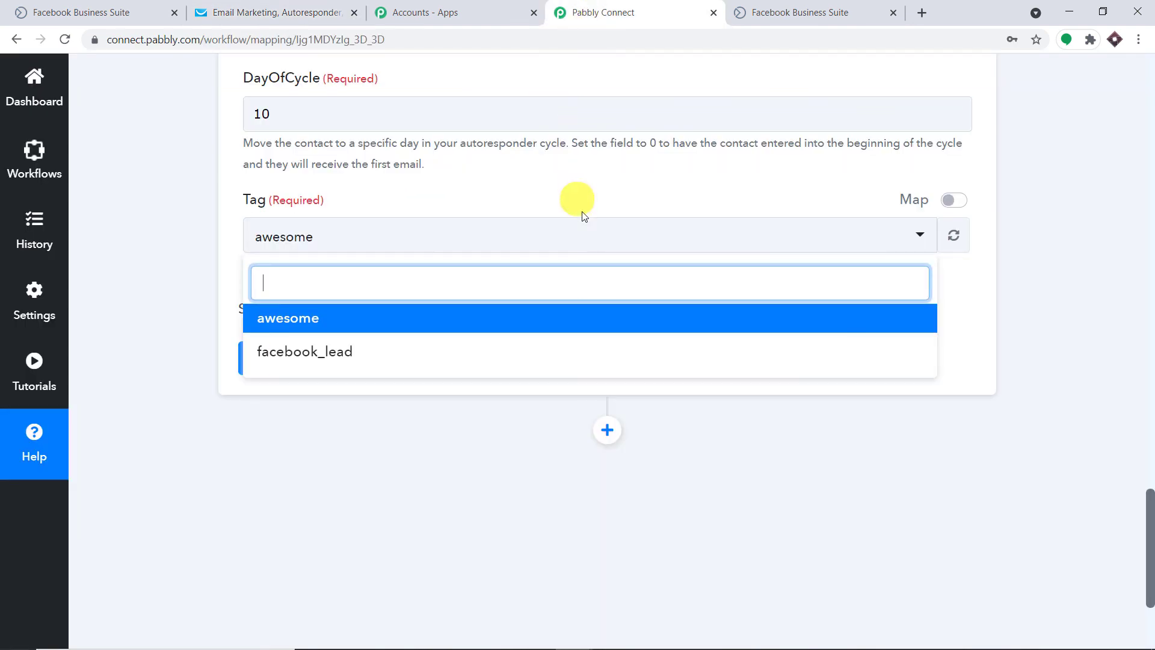
Refresh the Tag options, select facebookdata, and save while sending a test request
click(952, 239)
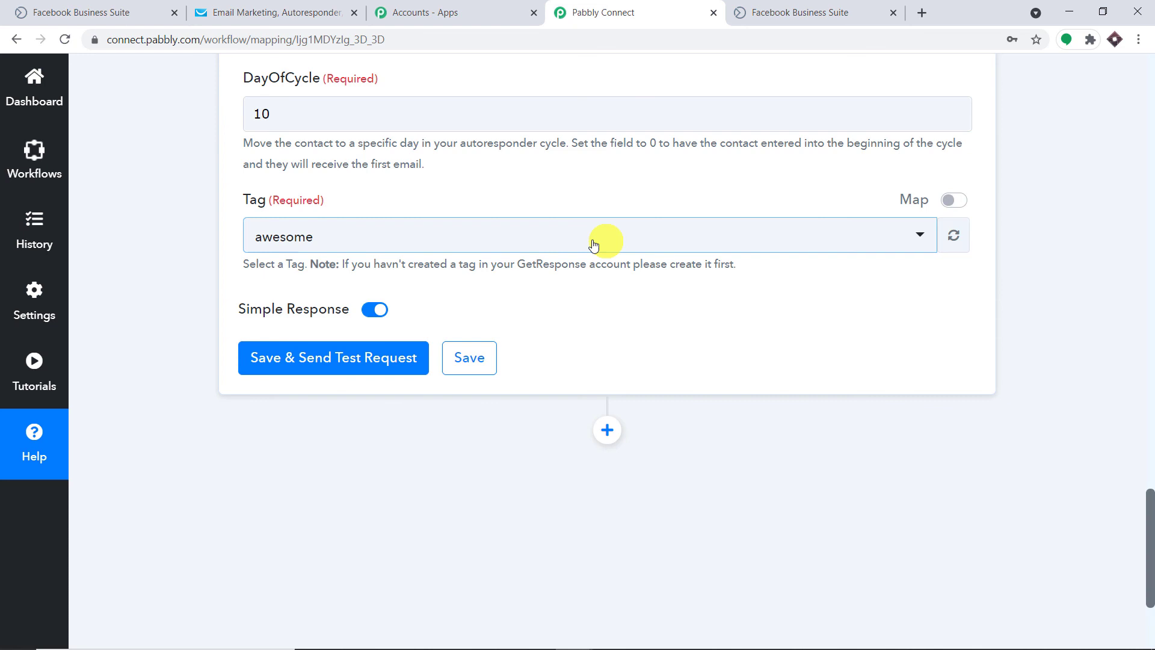
click(594, 243)
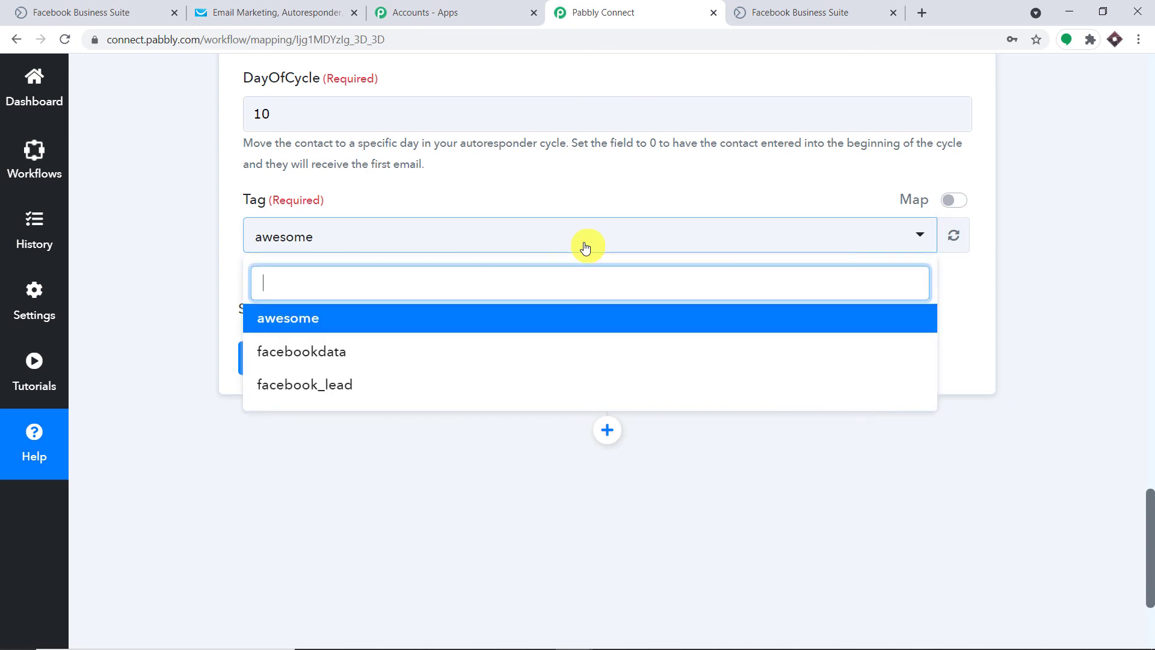
click(447, 355)
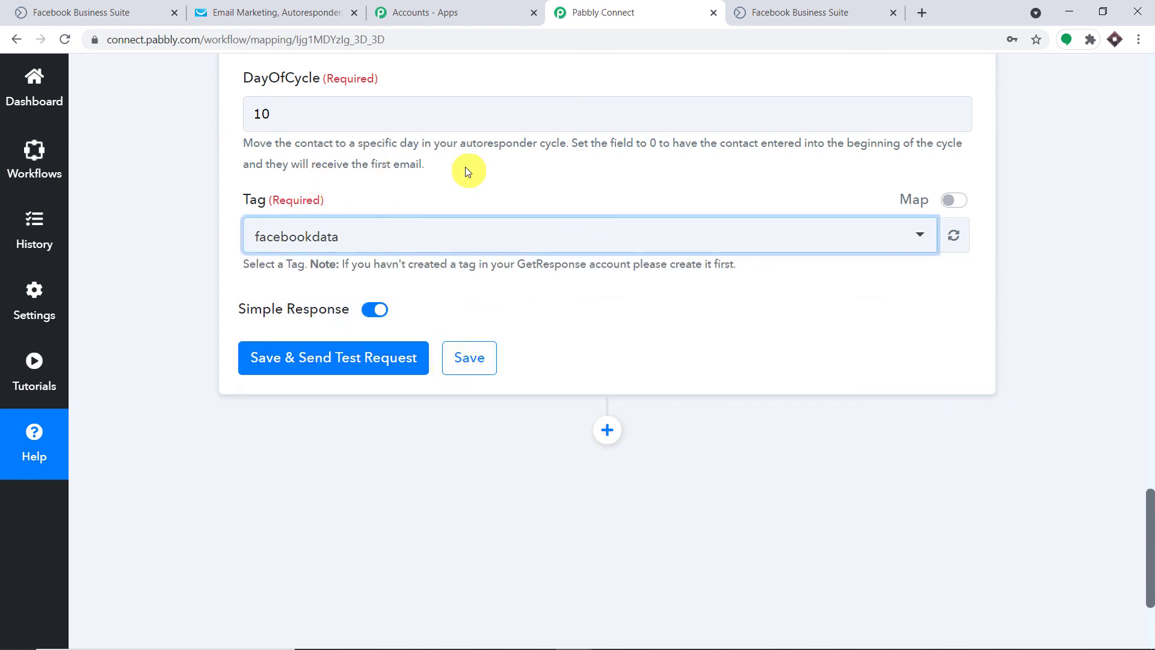
click(384, 368)
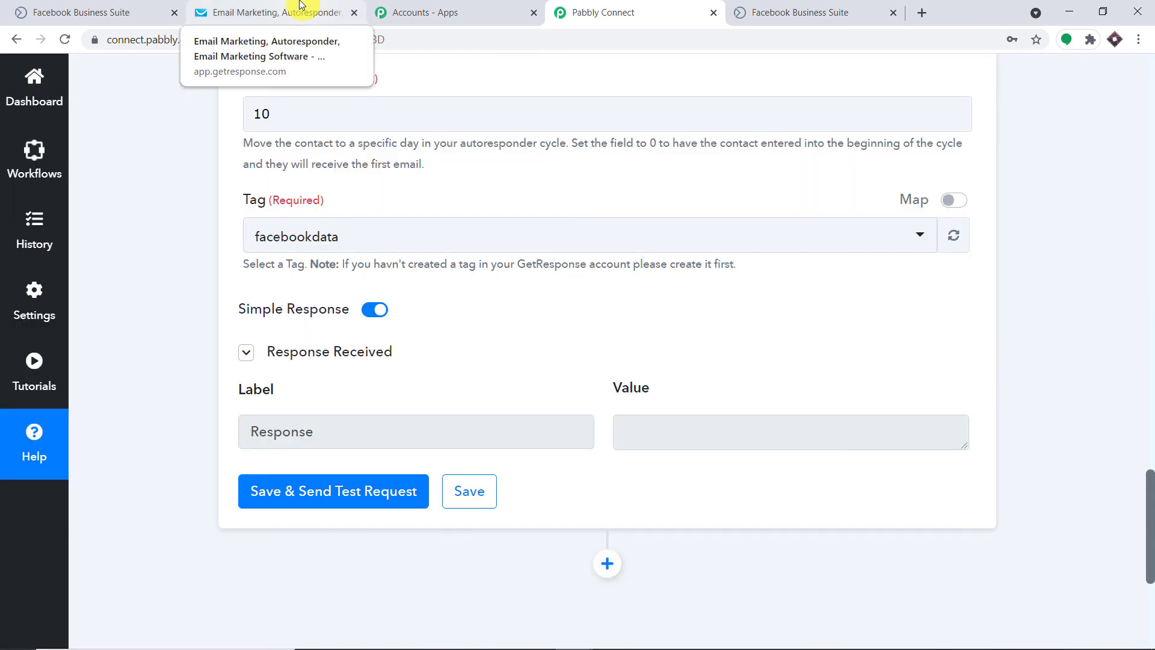
Check the sunset34 list's contacts in GetResponse for the new test contact
click(300, 7)
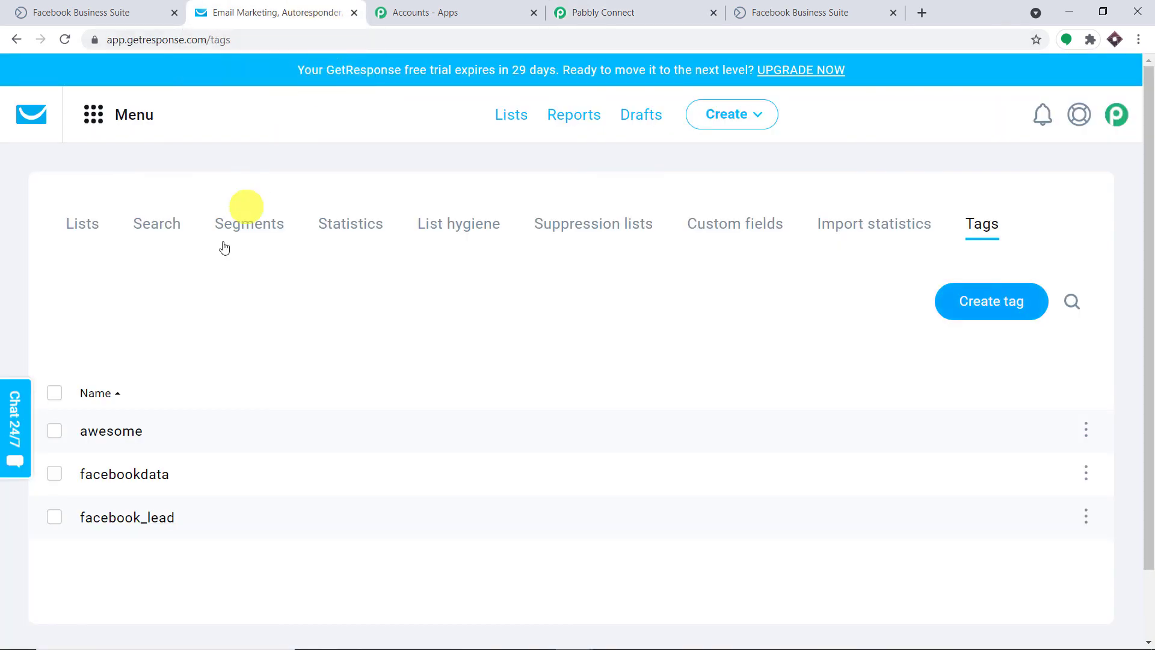
click(93, 223)
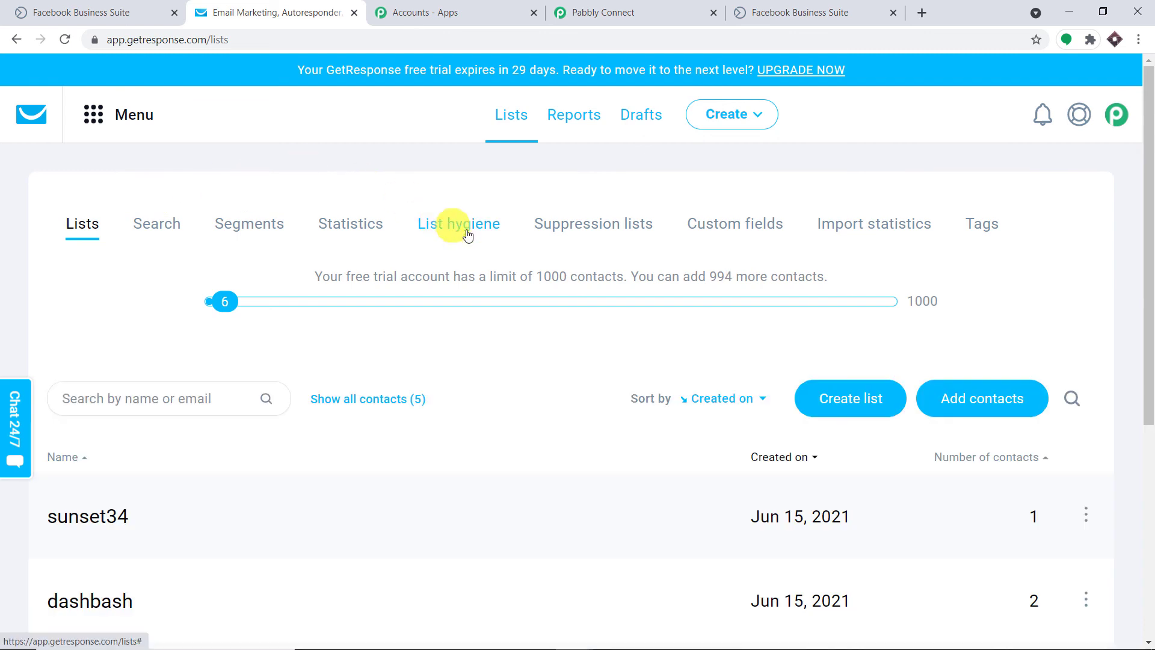
scroll(469, 238, down, 4)
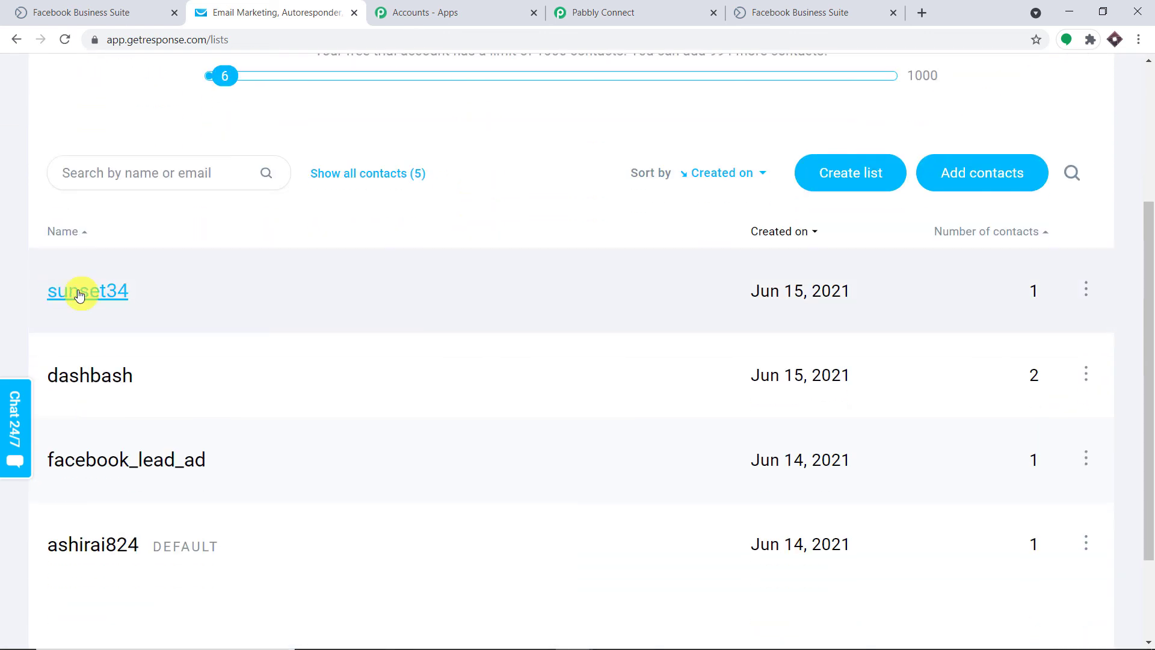
click(79, 293)
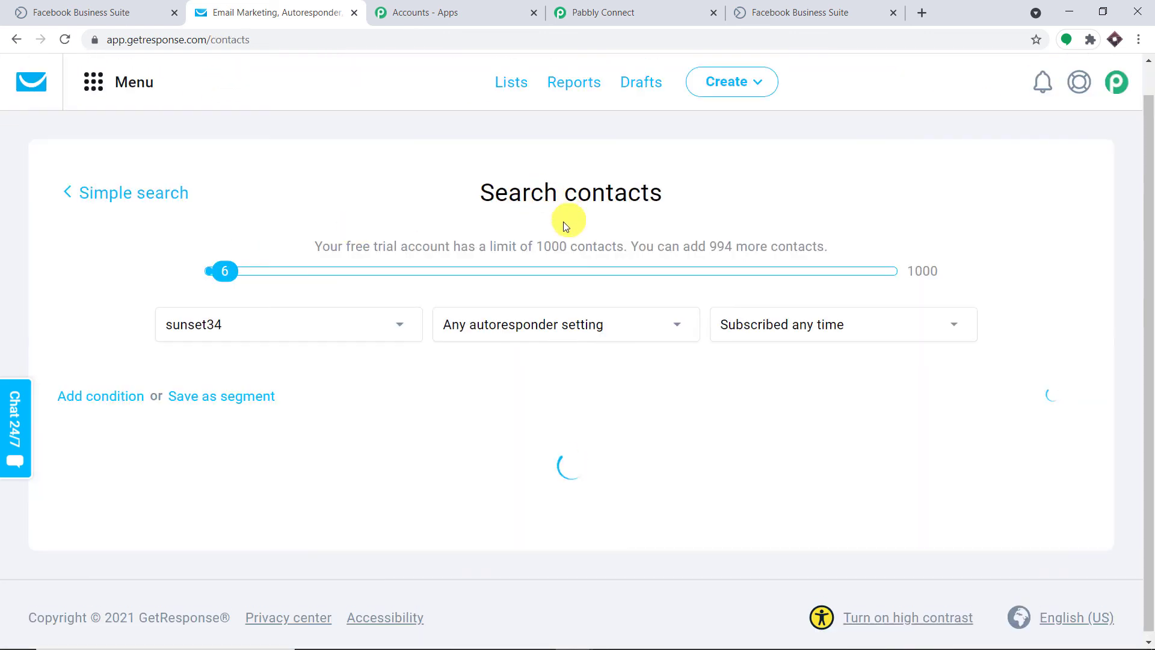
scroll(514, 283, down, 1)
scroll(514, 280, down, 1)
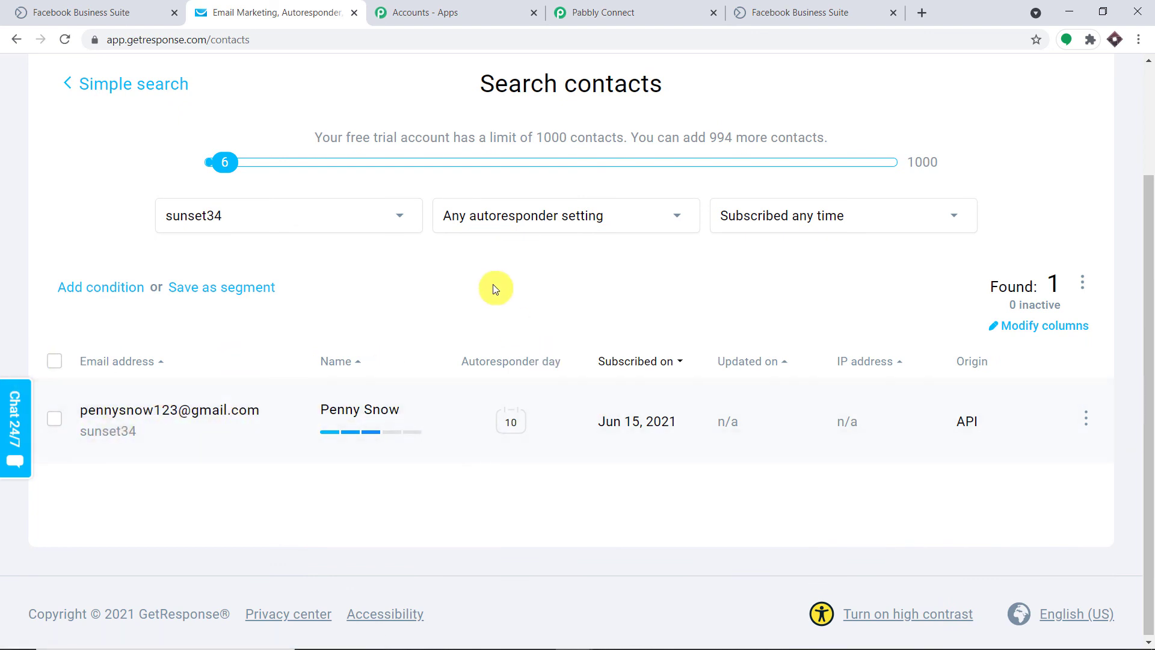
scroll(493, 286, up, 2)
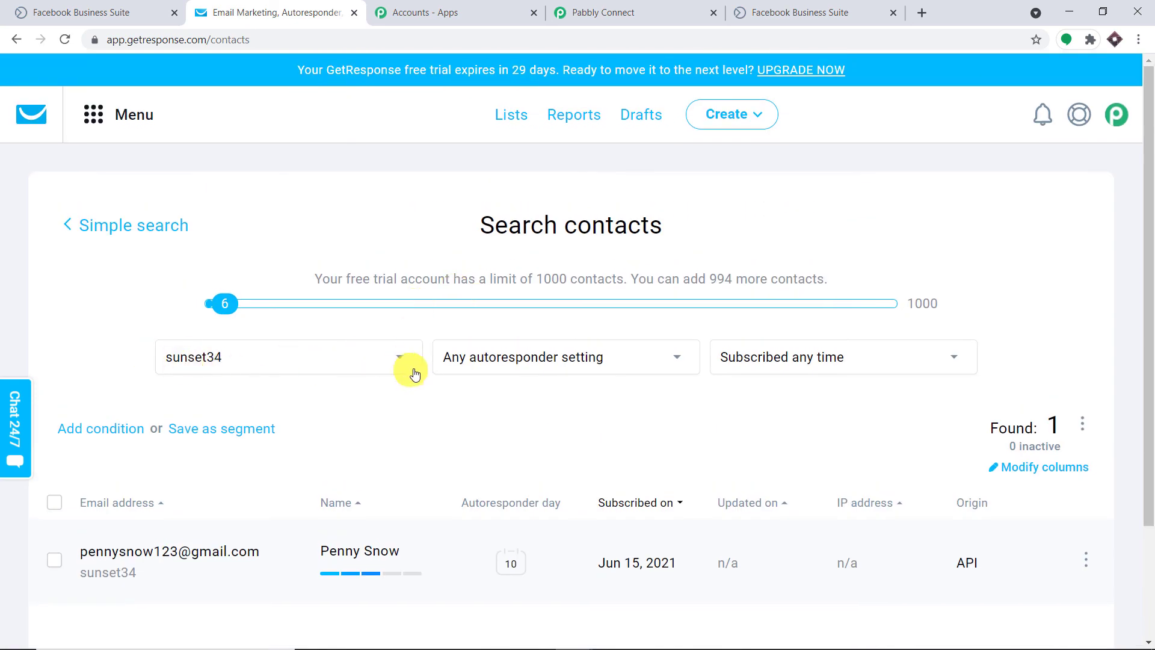
click(601, 12)
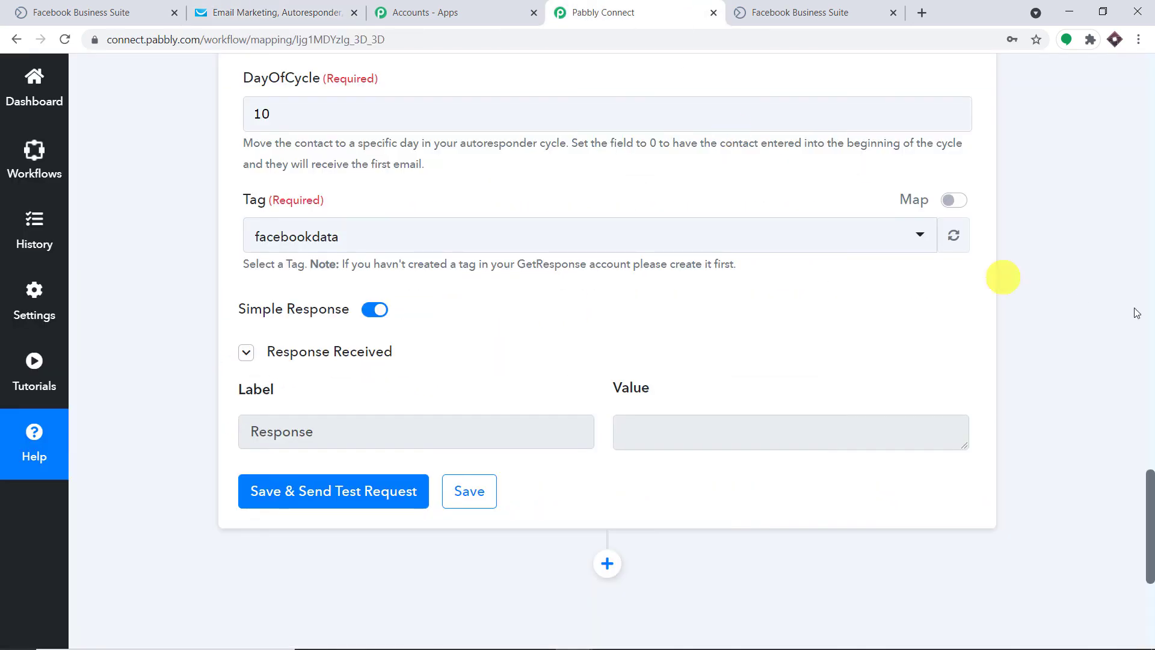
Collapse the GetResponse Create a New Contact action and the Facebook Lead Ads New Lead trigger
scroll(1147, 342, up, 10)
scroll(1146, 346, up, 5)
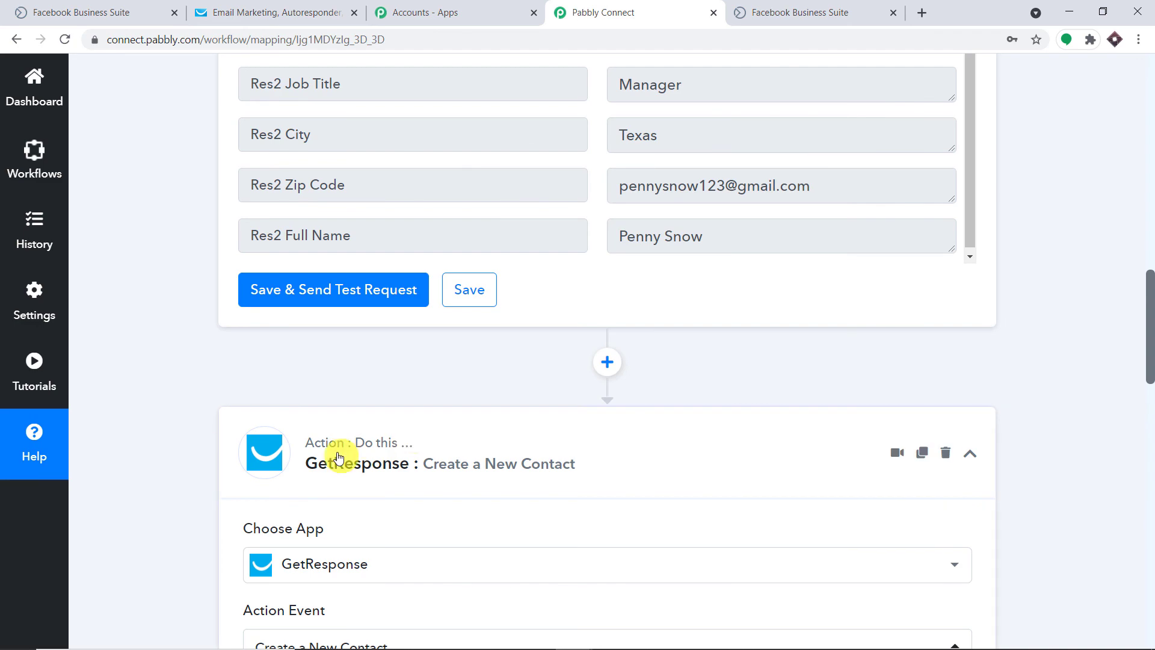
click(341, 456)
scroll(1148, 280, up, 4)
scroll(1149, 280, up, 8)
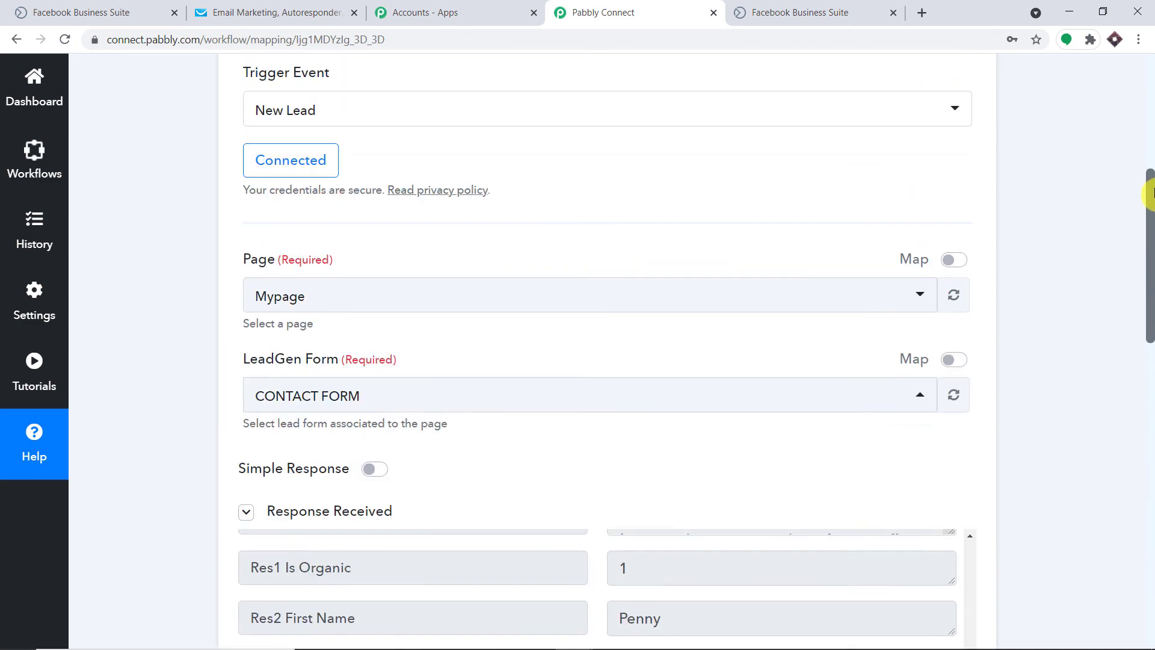
scroll(1148, 165, up, 10)
click(457, 329)
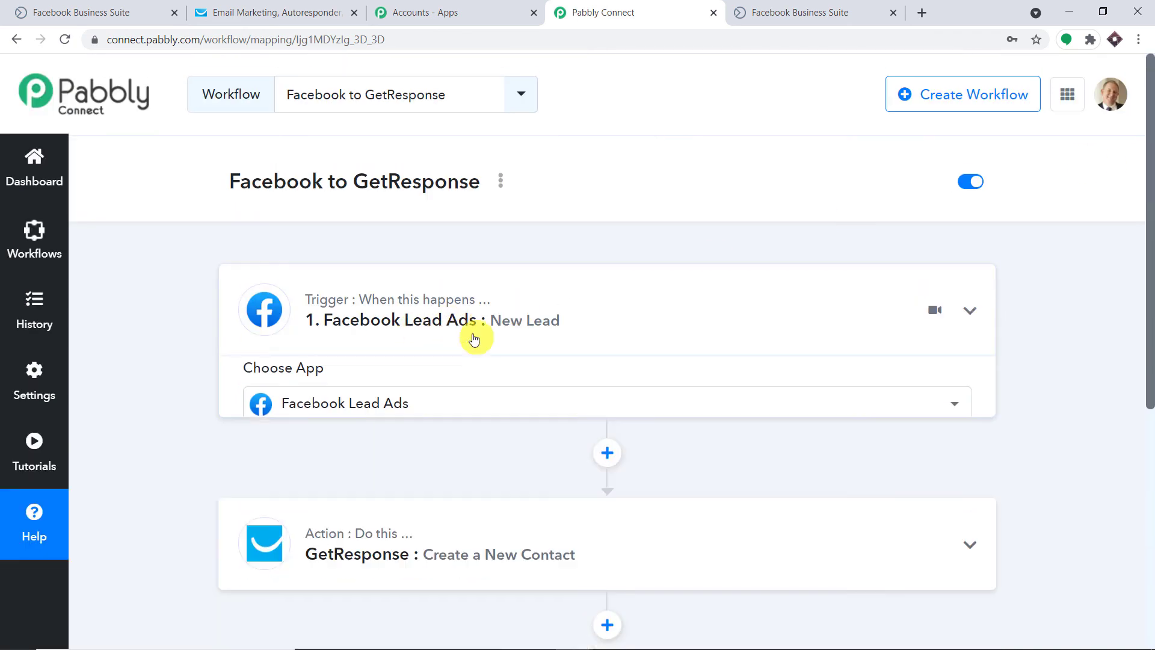